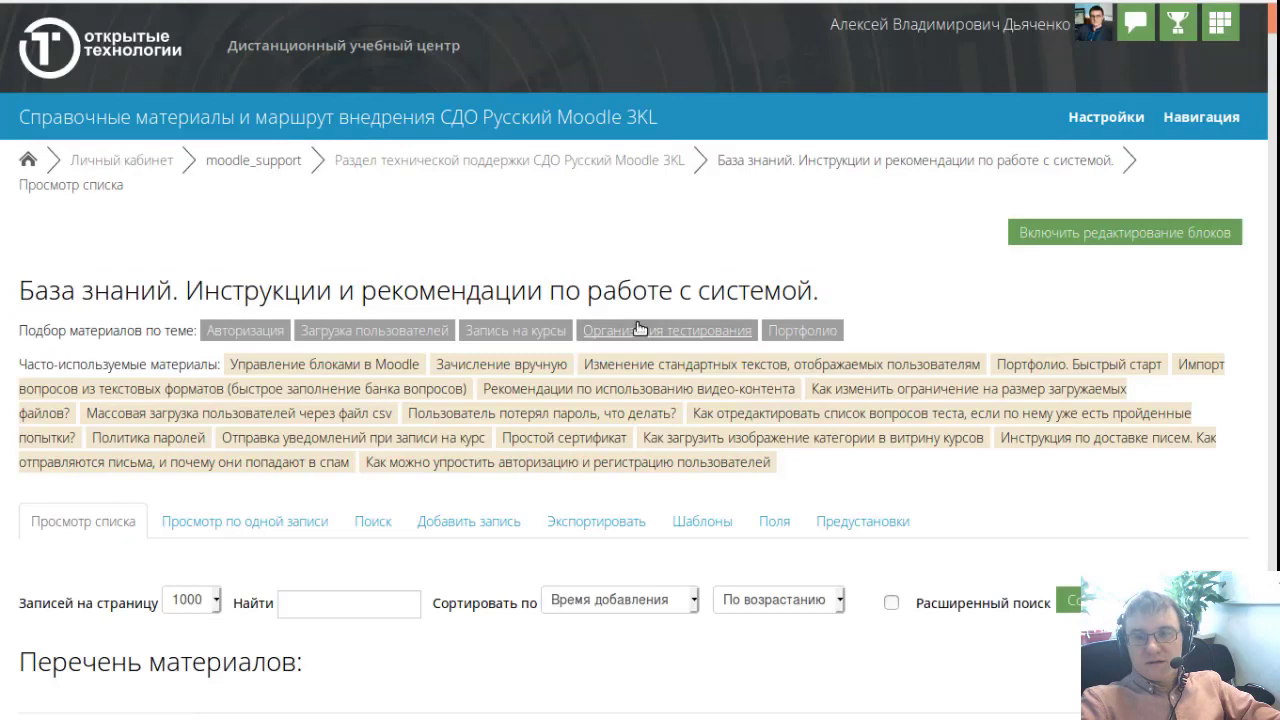
# Open the knowledge base's record export form, examine its format and field options, and return to the record list.
pyautogui.scroll(-3, 610, 347)
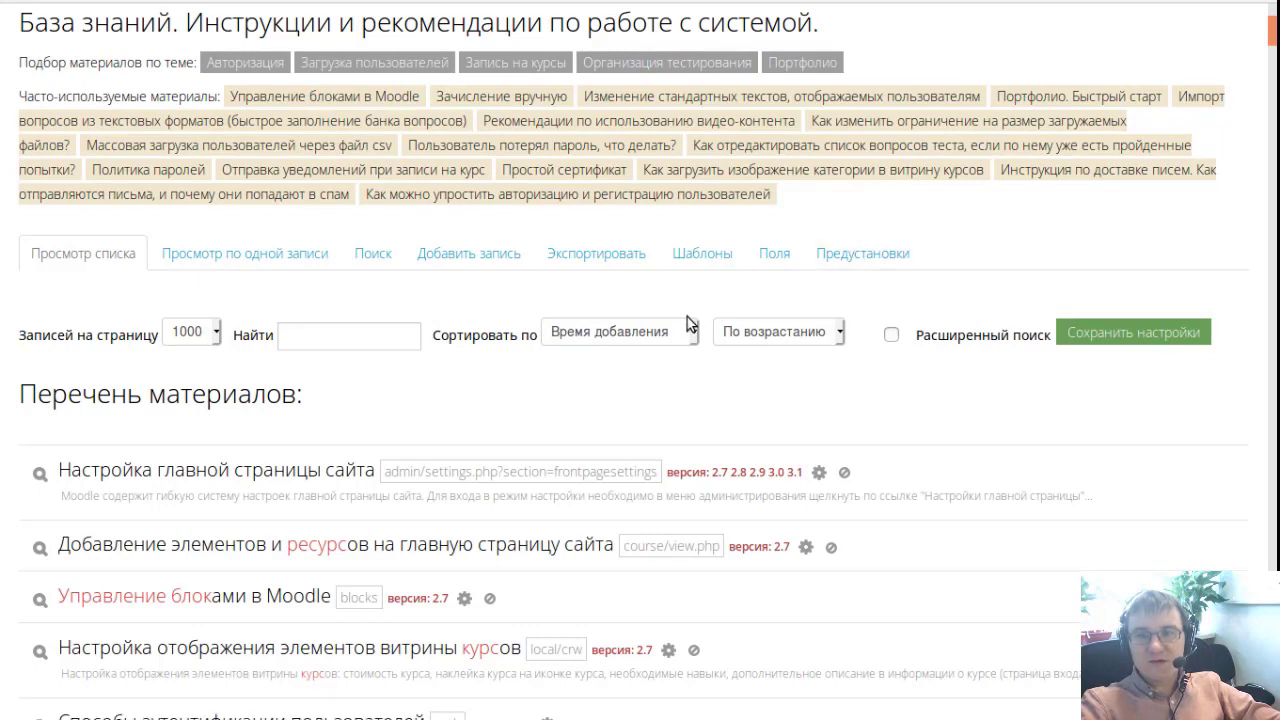
pyautogui.click(598, 255)
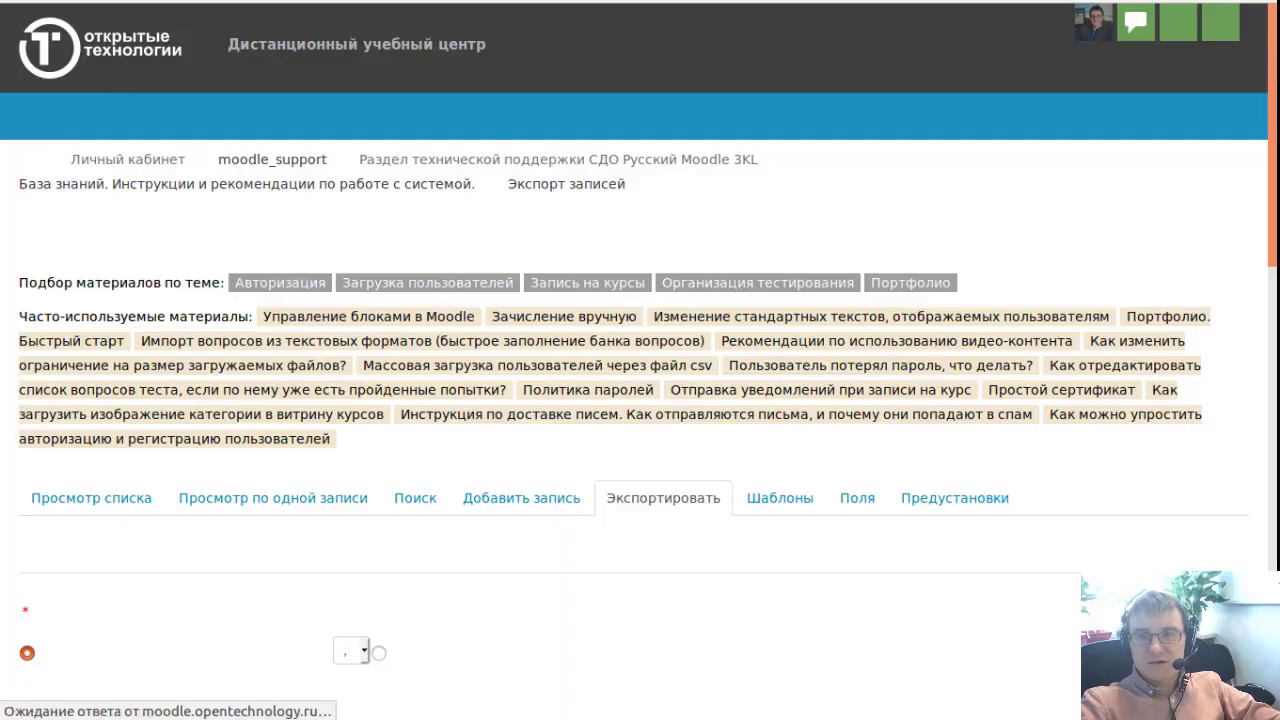
pyautogui.scroll(-3, 936, 202)
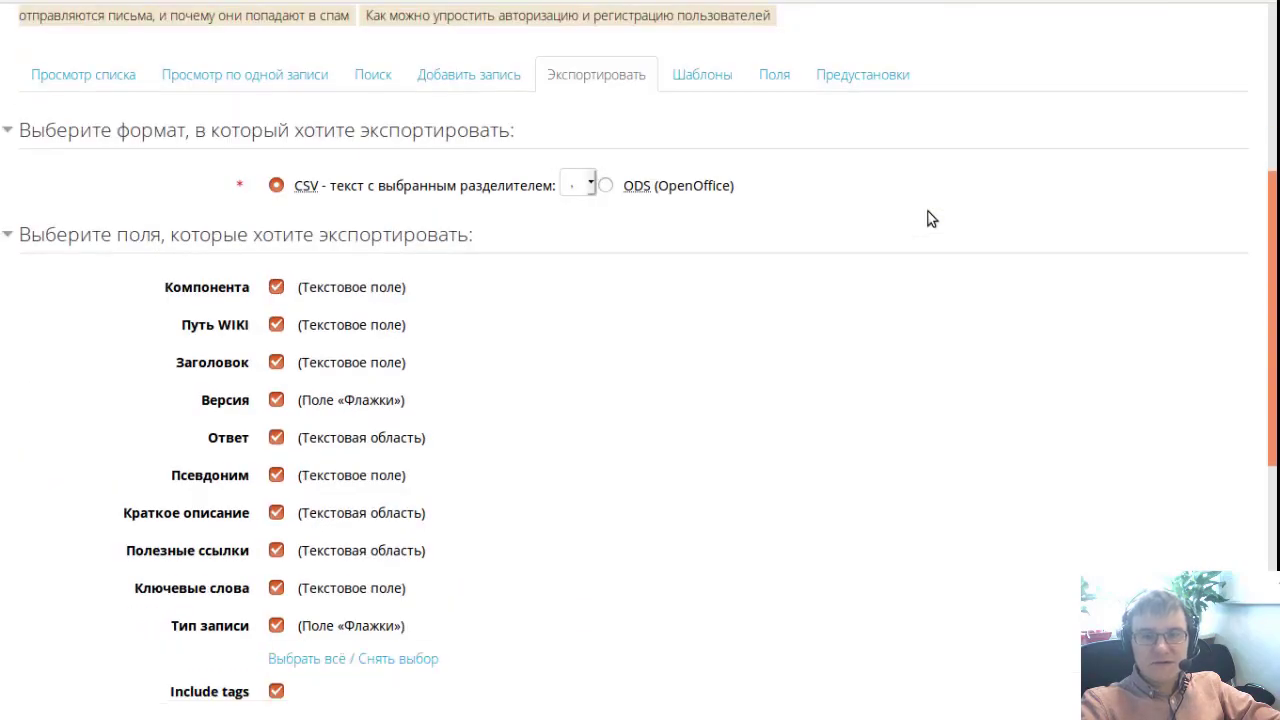
pyautogui.scroll(1, 923, 213)
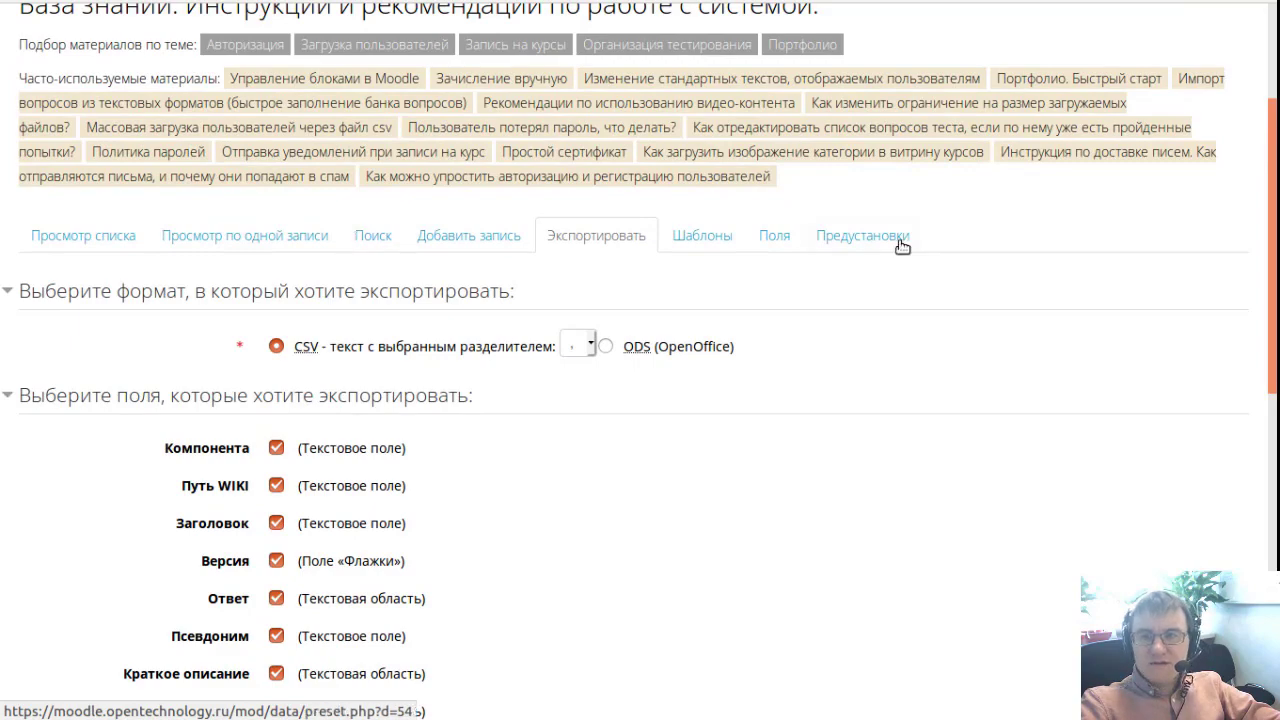
pyautogui.scroll(3, 904, 250)
pyautogui.scroll(-4, 907, 257)
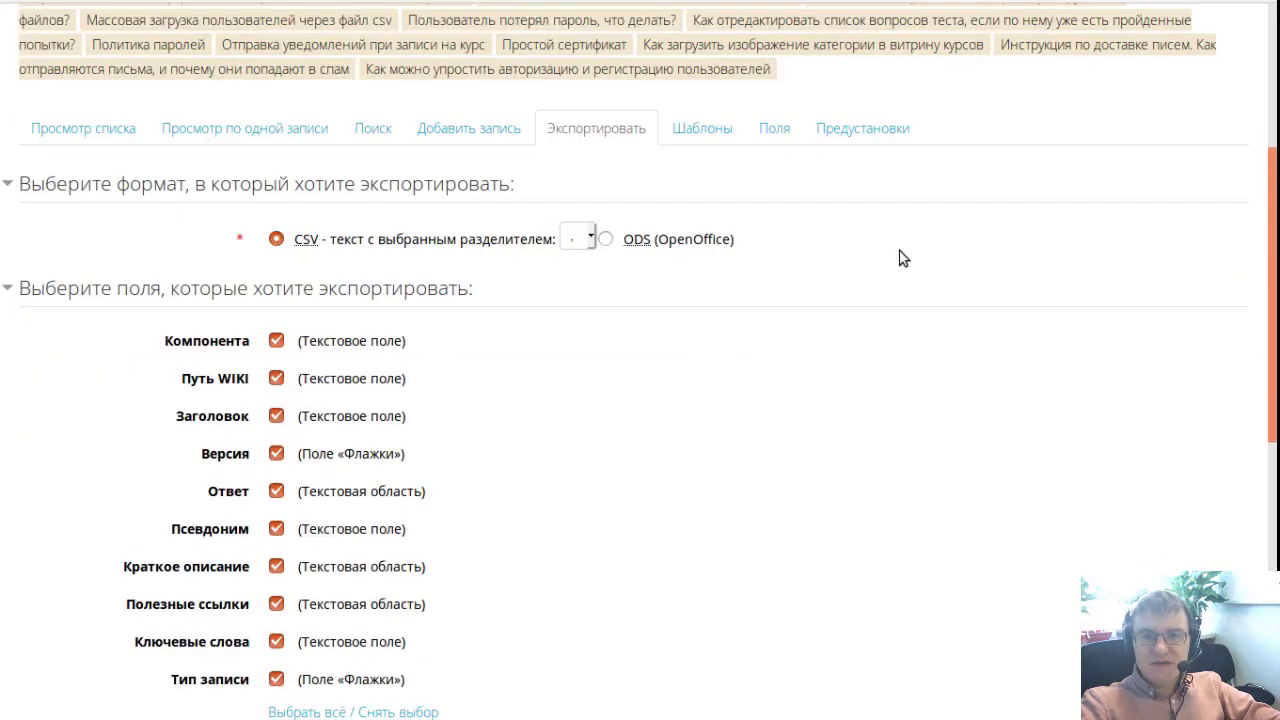
pyautogui.scroll(-1, 1216, 276)
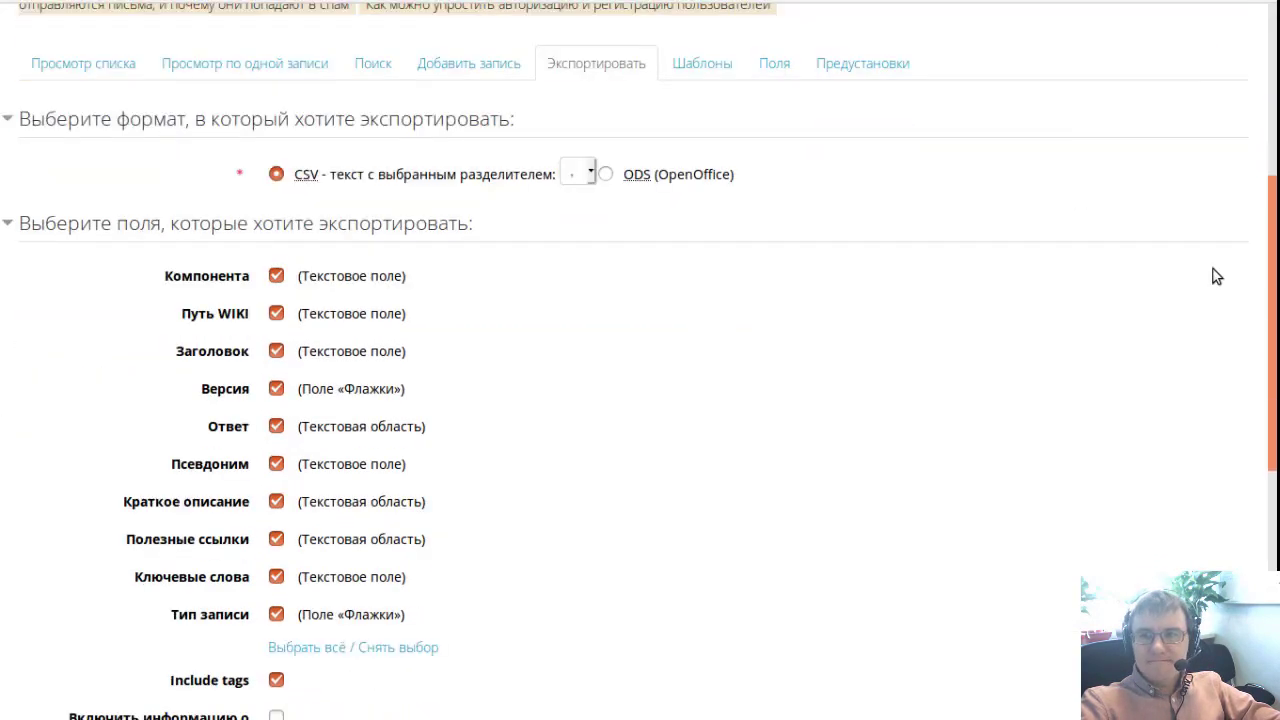
pyautogui.scroll(-7, 1216, 276)
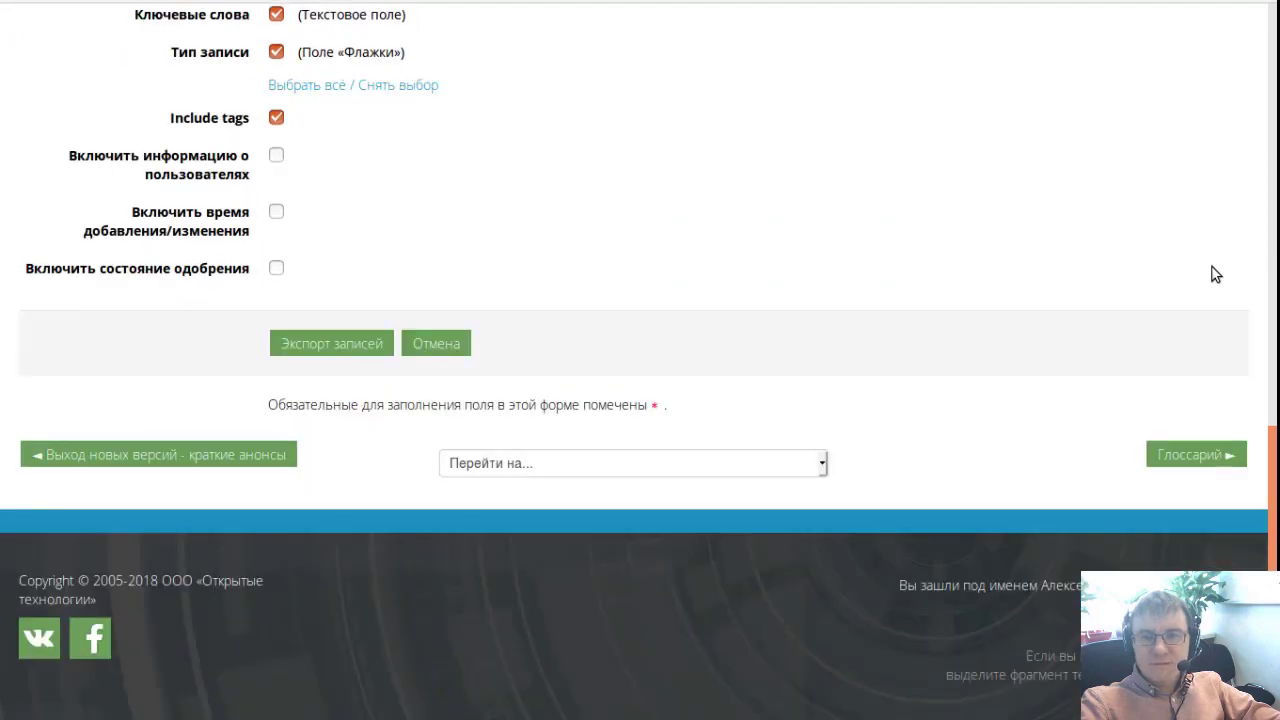
pyautogui.scroll(9, 1215, 273)
pyautogui.scroll(-4, 855, 258)
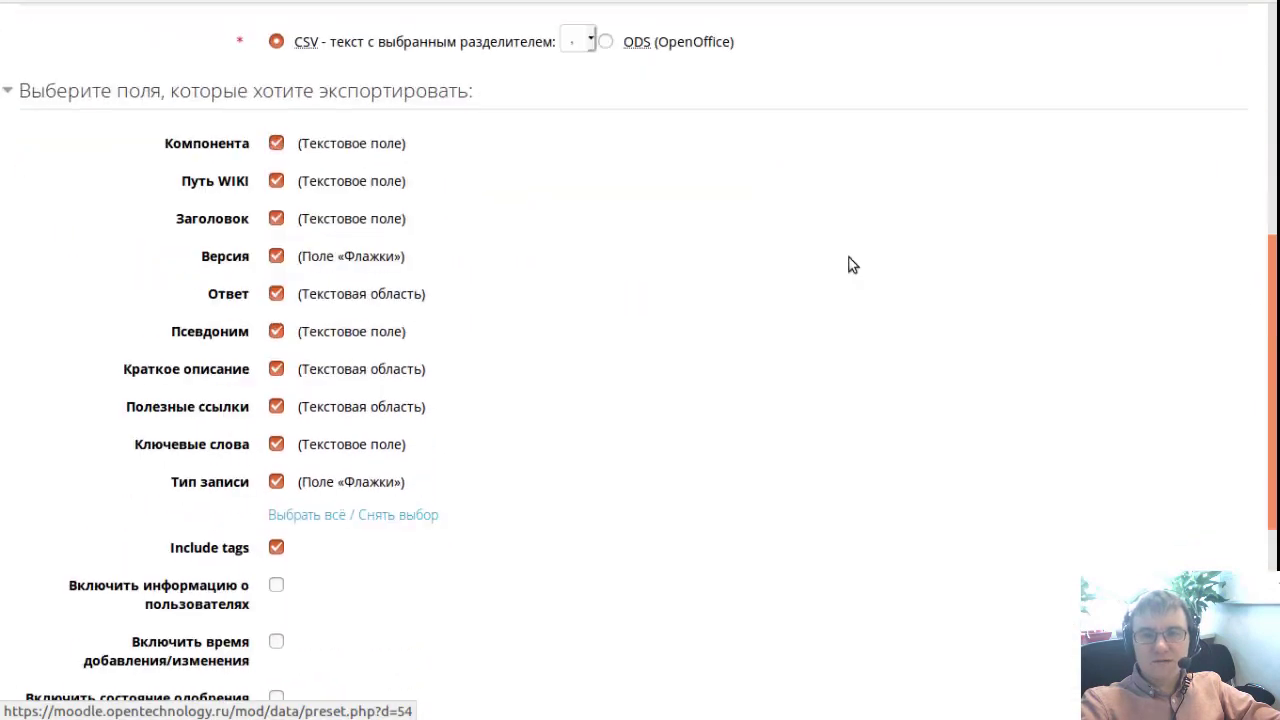
pyautogui.scroll(3, 852, 265)
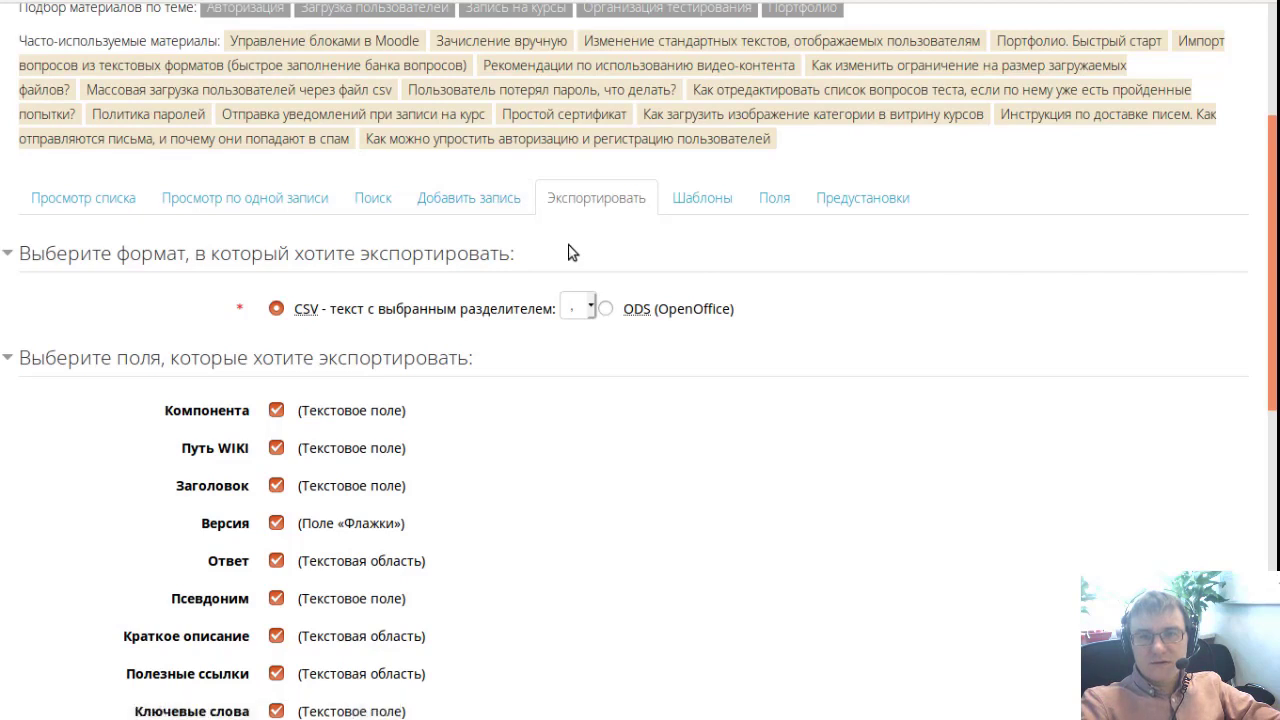
pyautogui.scroll(1, 698, 290)
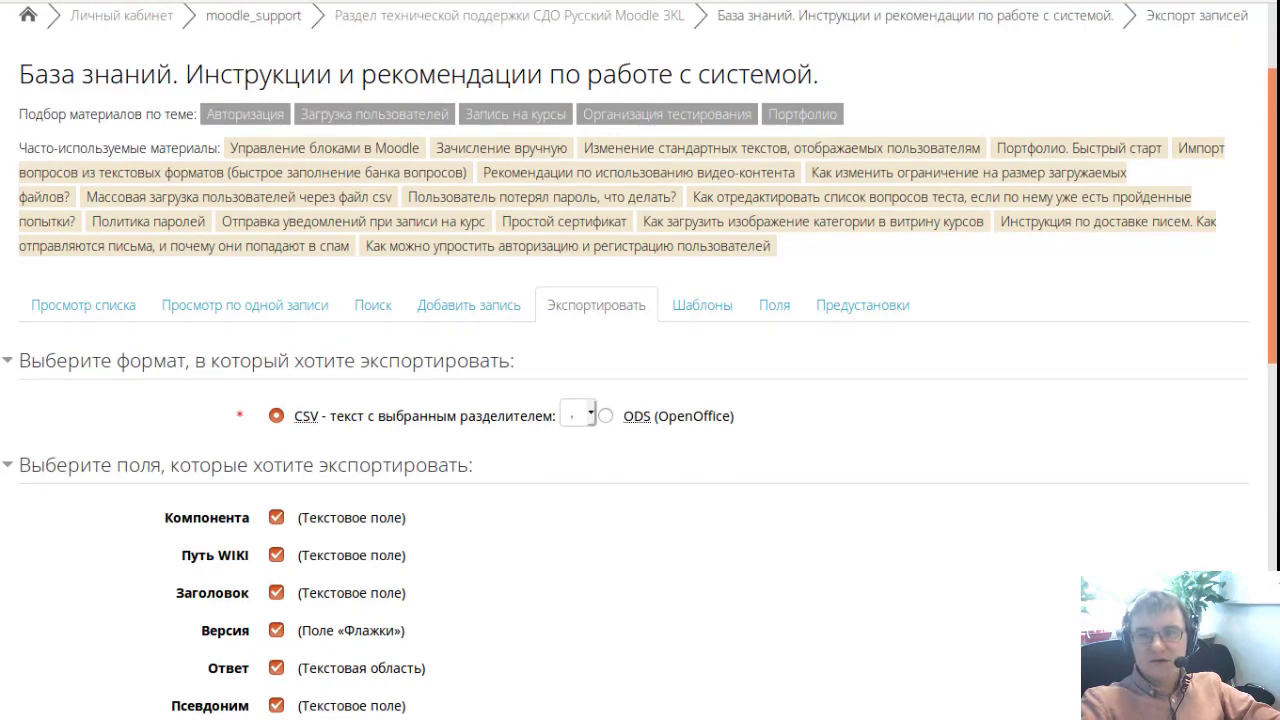
pyautogui.hotkey('alt', 'Left')
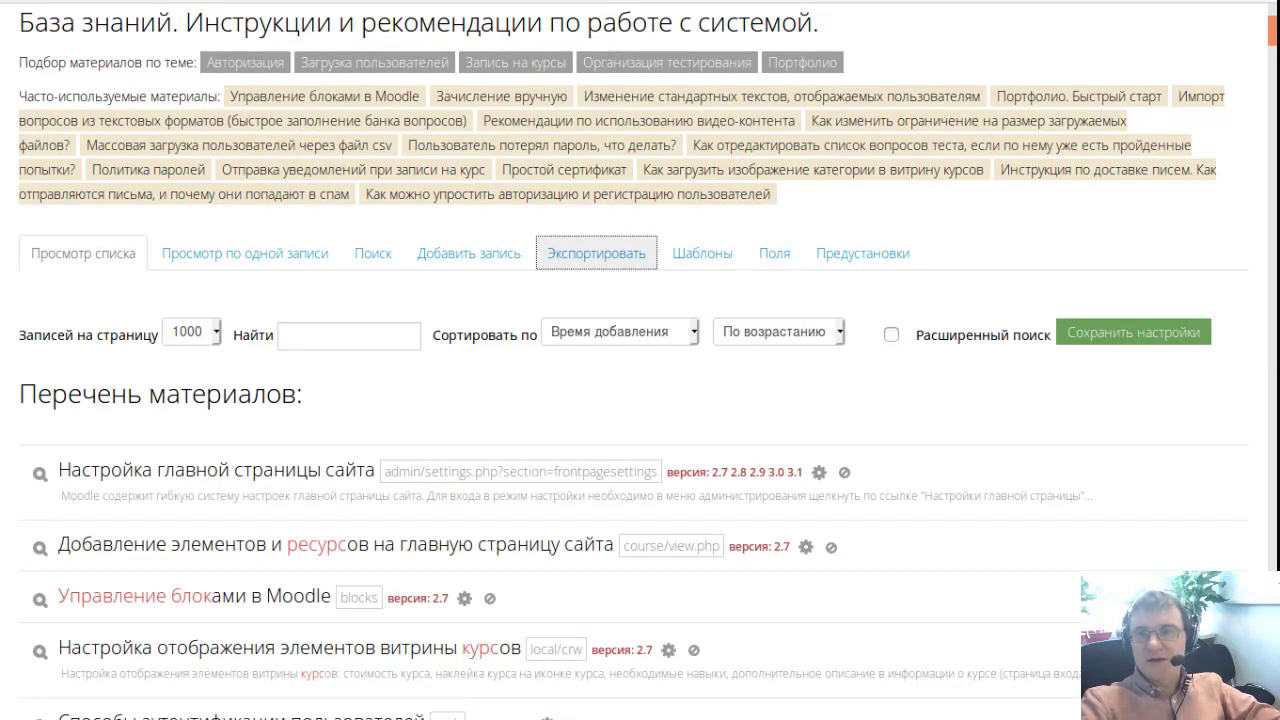
# Switch to the demo site's portfolio page and look over its personal data, visibility options and achievement sections.
pyautogui.scroll(-3, 640, 400)
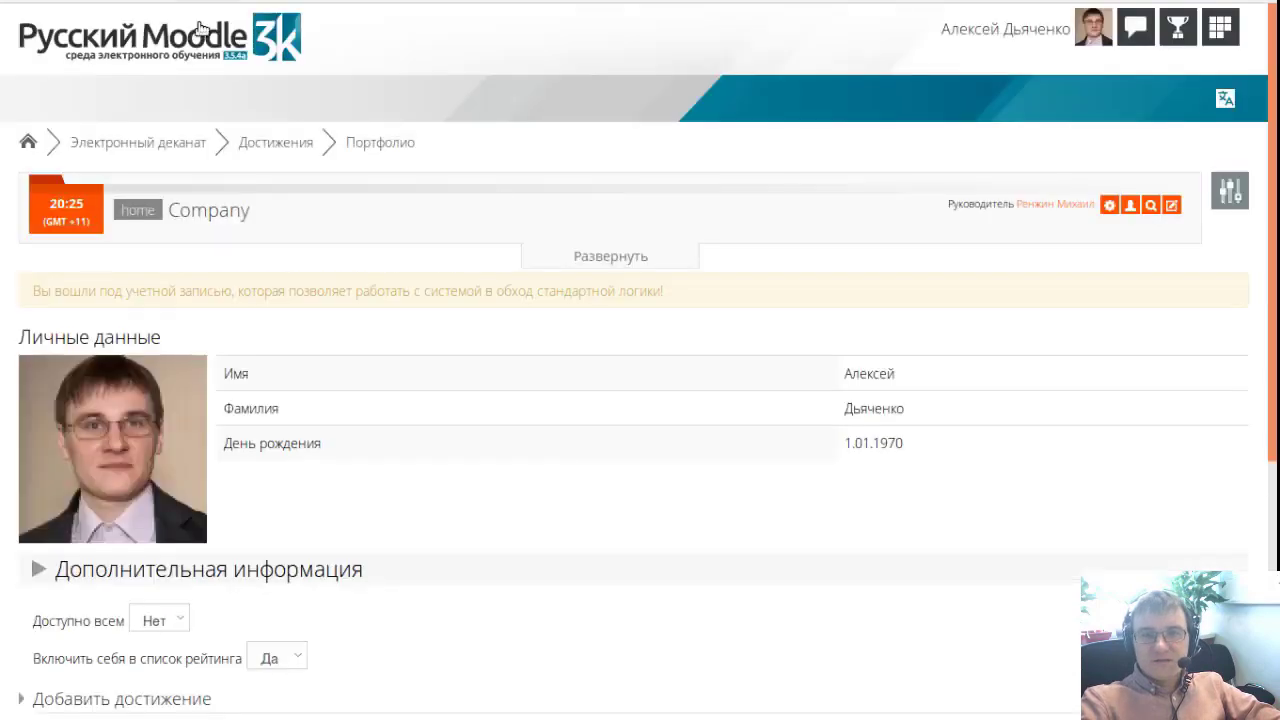
pyautogui.scroll(-3, 498, 193)
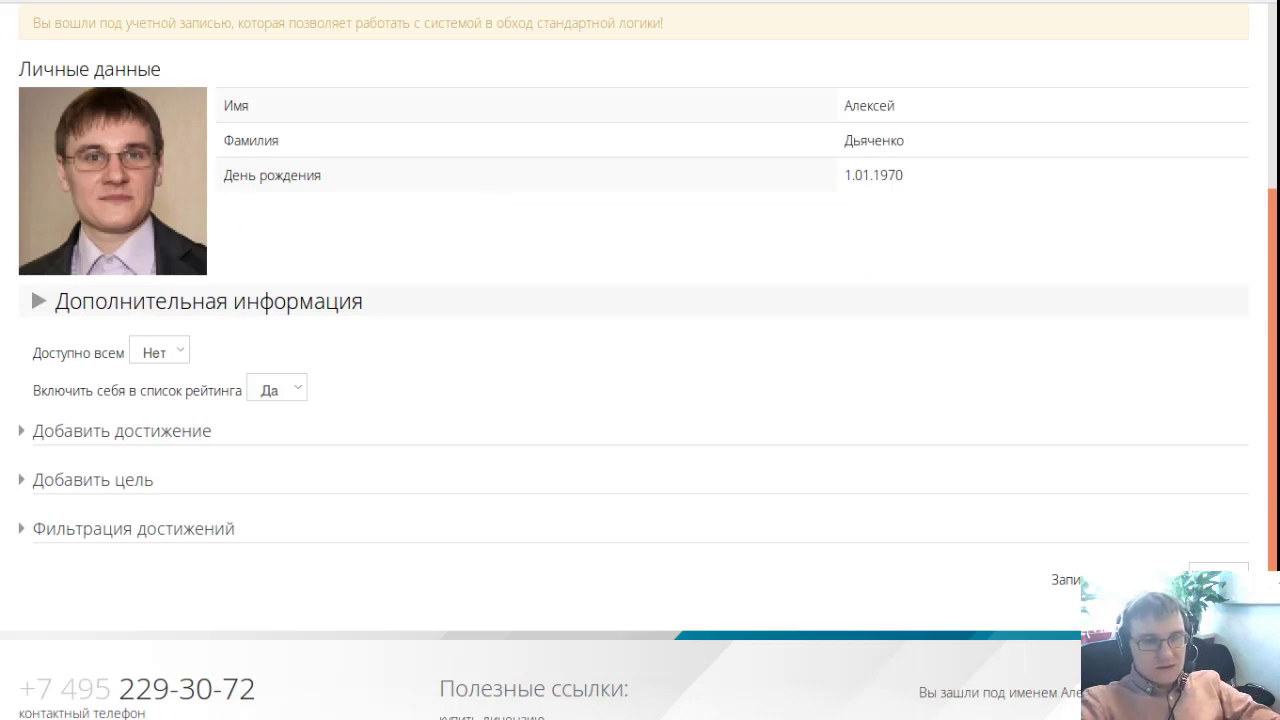
pyautogui.scroll(5, 956, 197)
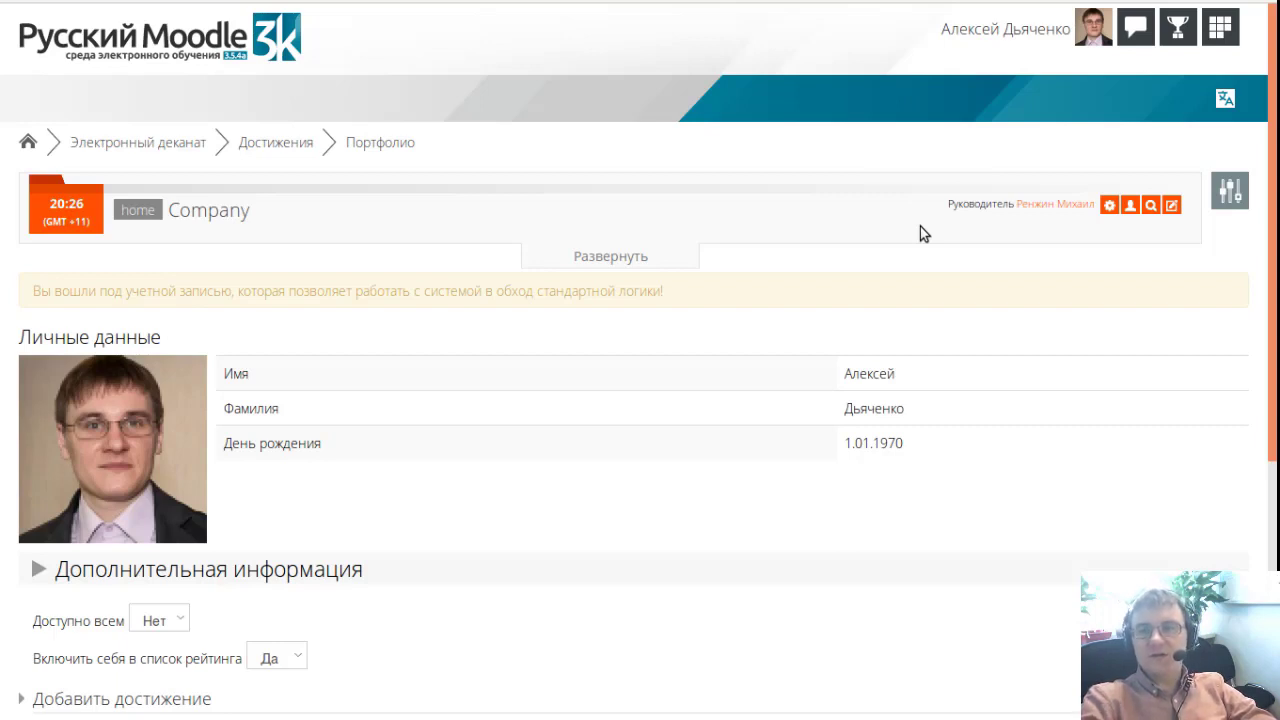
# Go from Достижения to the portfolio user management list and open the portfolio of the second listed user.
pyautogui.click(287, 152)
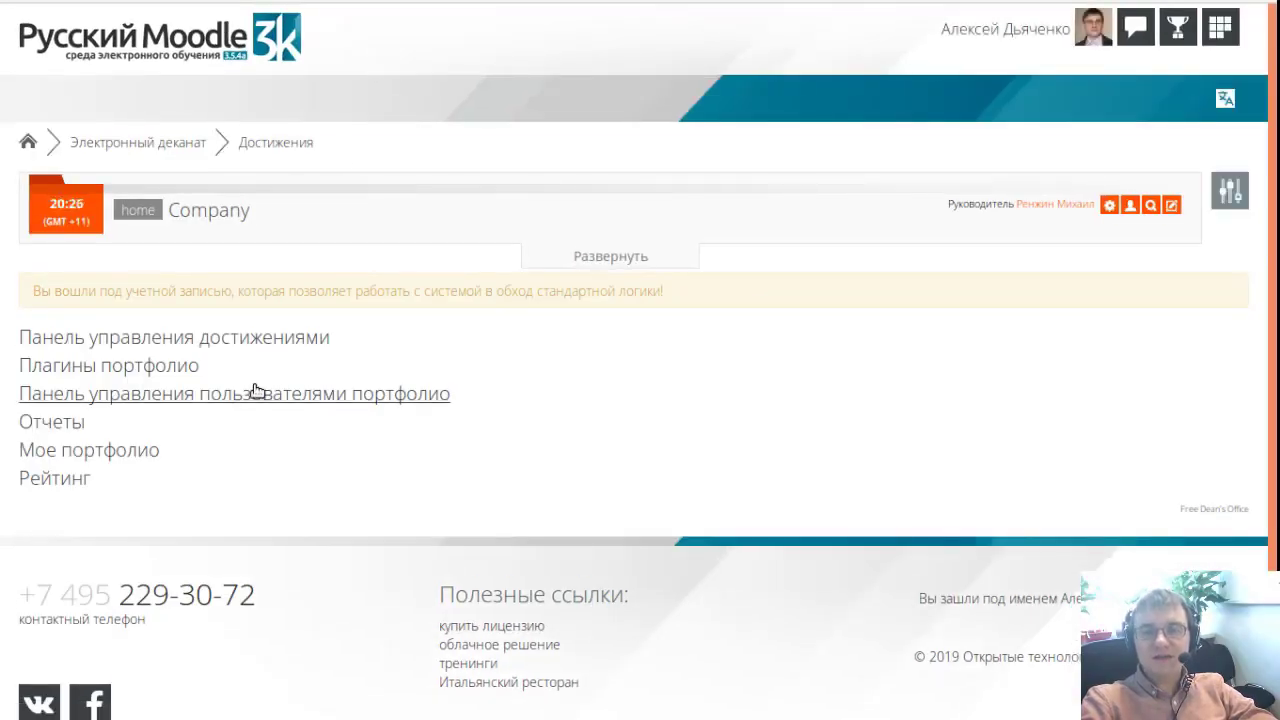
pyautogui.click(291, 398)
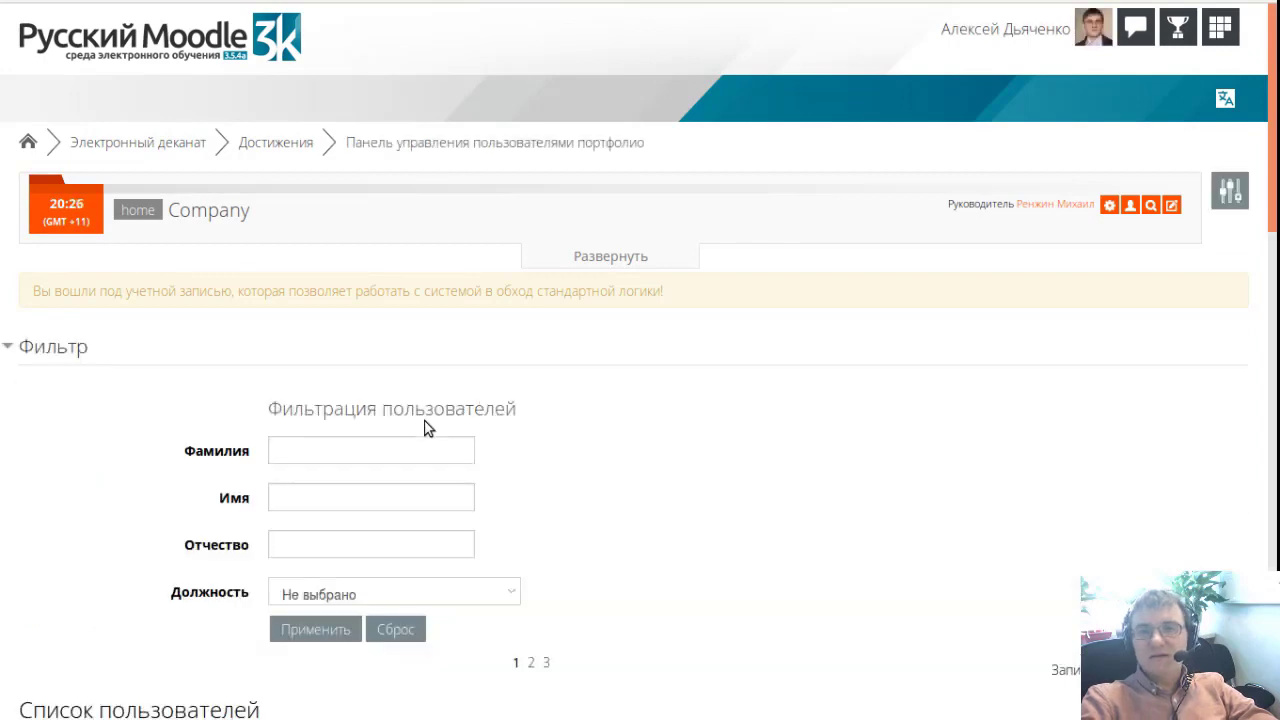
pyautogui.scroll(-7, 424, 428)
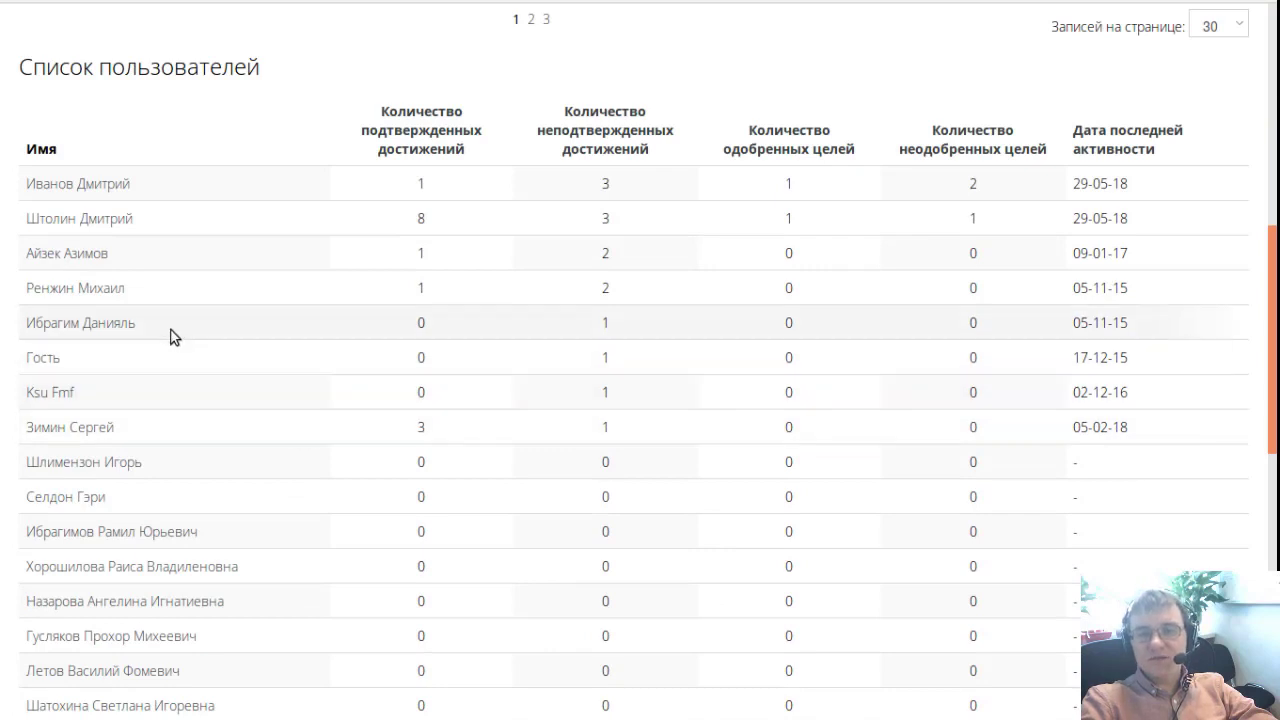
pyautogui.click(104, 225)
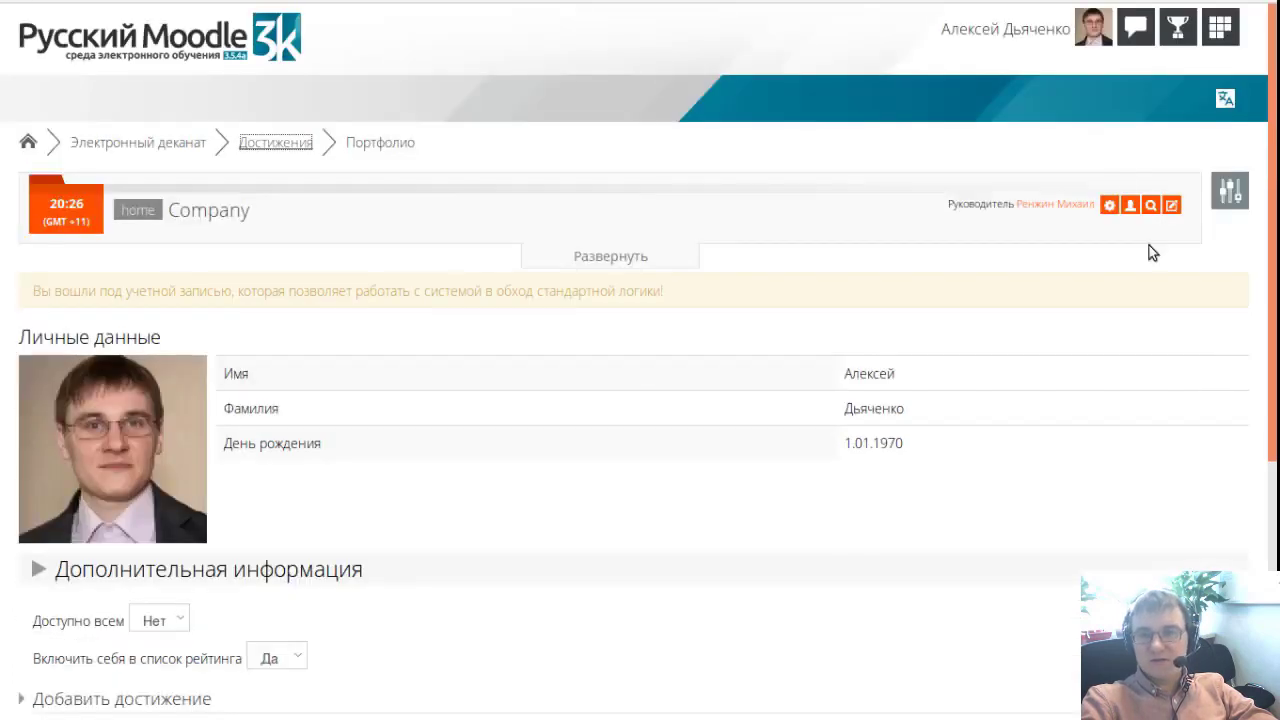
# Open the О пользователе profile page and look through its courses, badges and reports.
pyautogui.click(1065, 33)
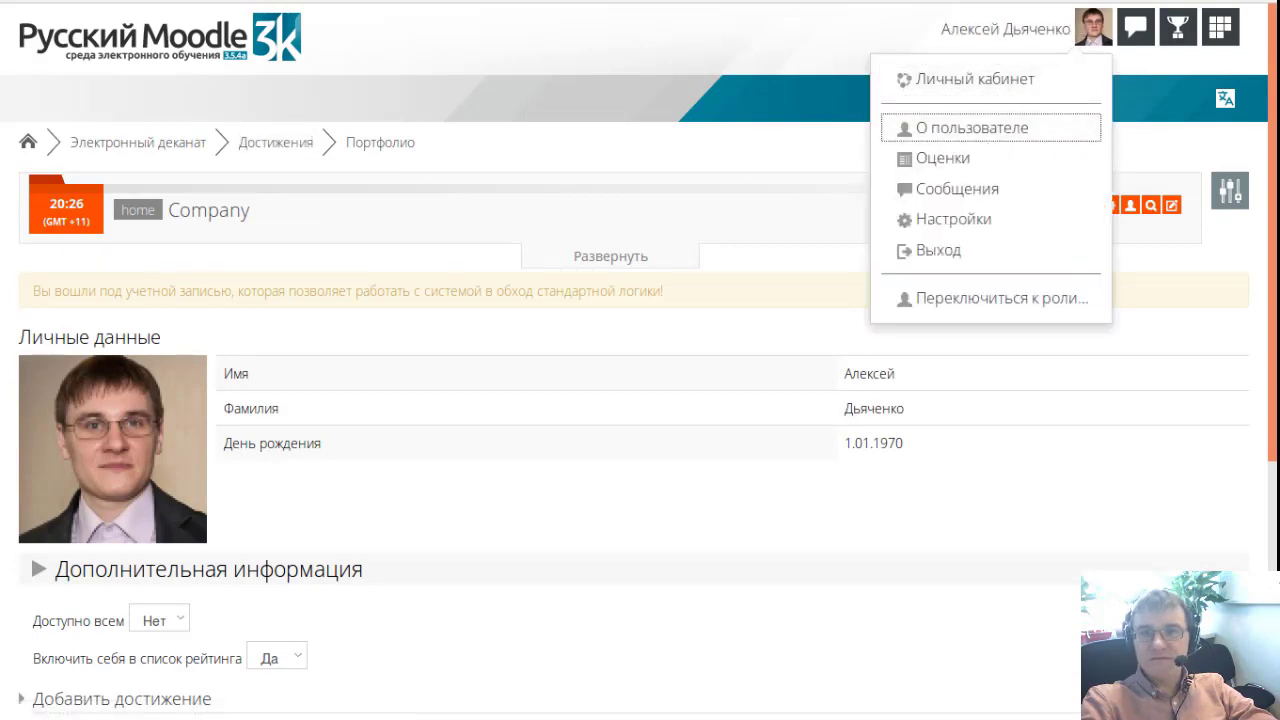
pyautogui.click(970, 127)
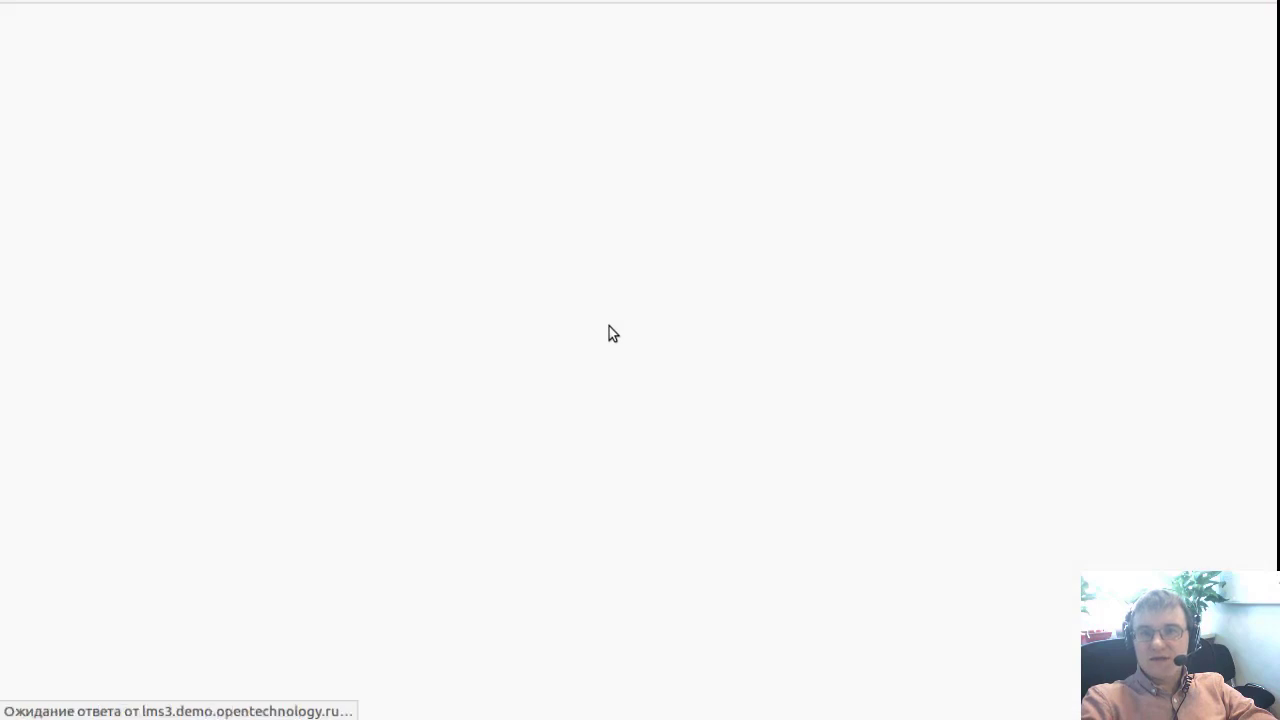
pyautogui.scroll(-10, 613, 333)
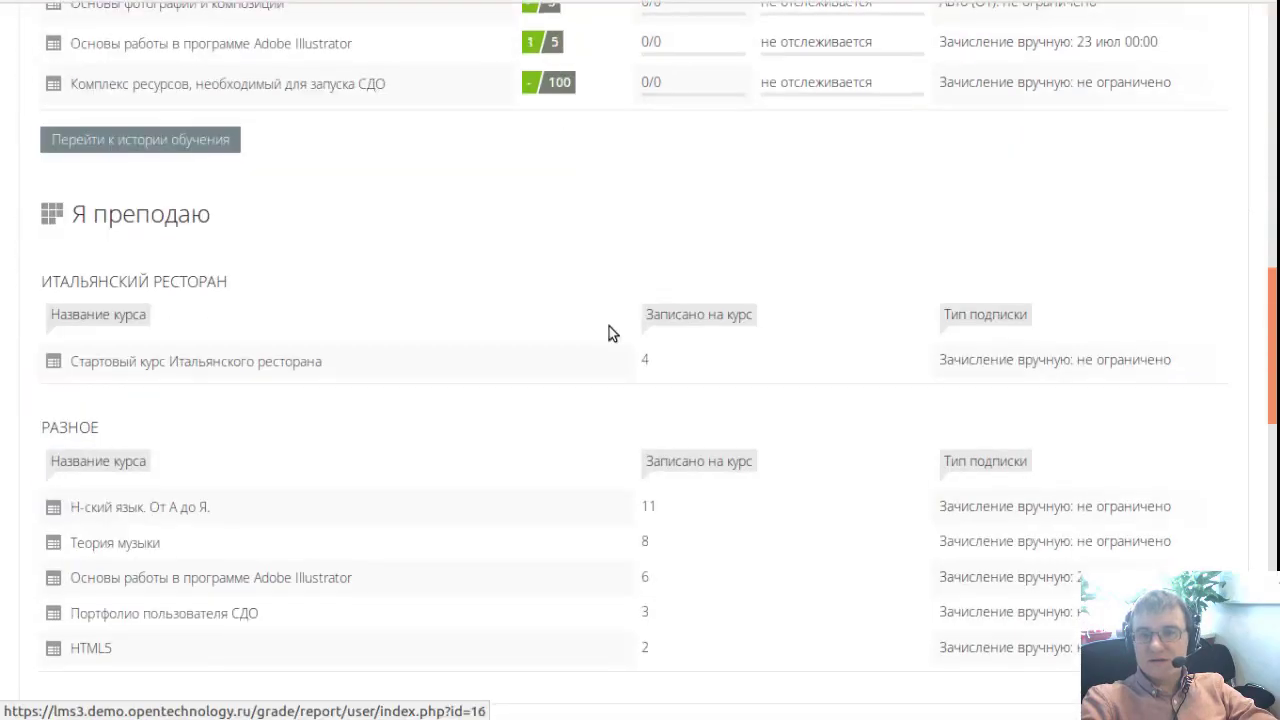
pyautogui.scroll(-7, 609, 326)
pyautogui.scroll(-3, 716, 400)
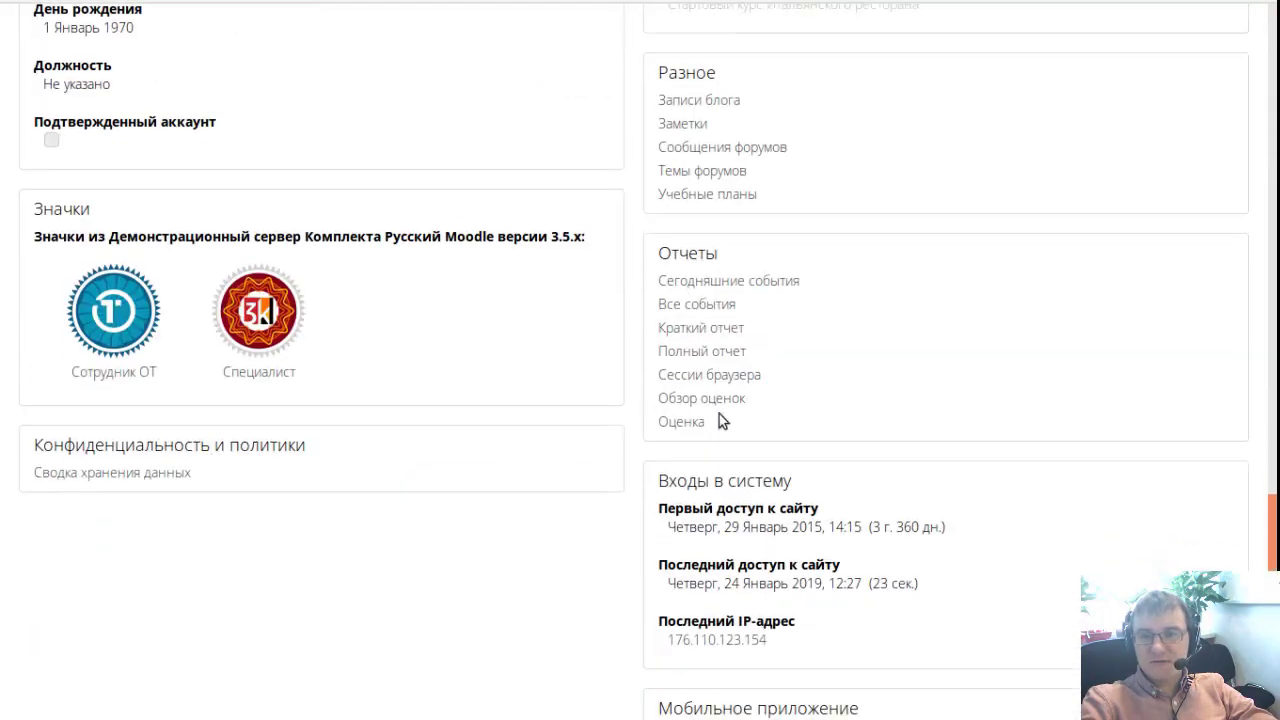
# Open the portfolio in Первый Моршанский Институт and examine its section scores and the cultural and sports achievement cards.
pyautogui.click(694, 353)
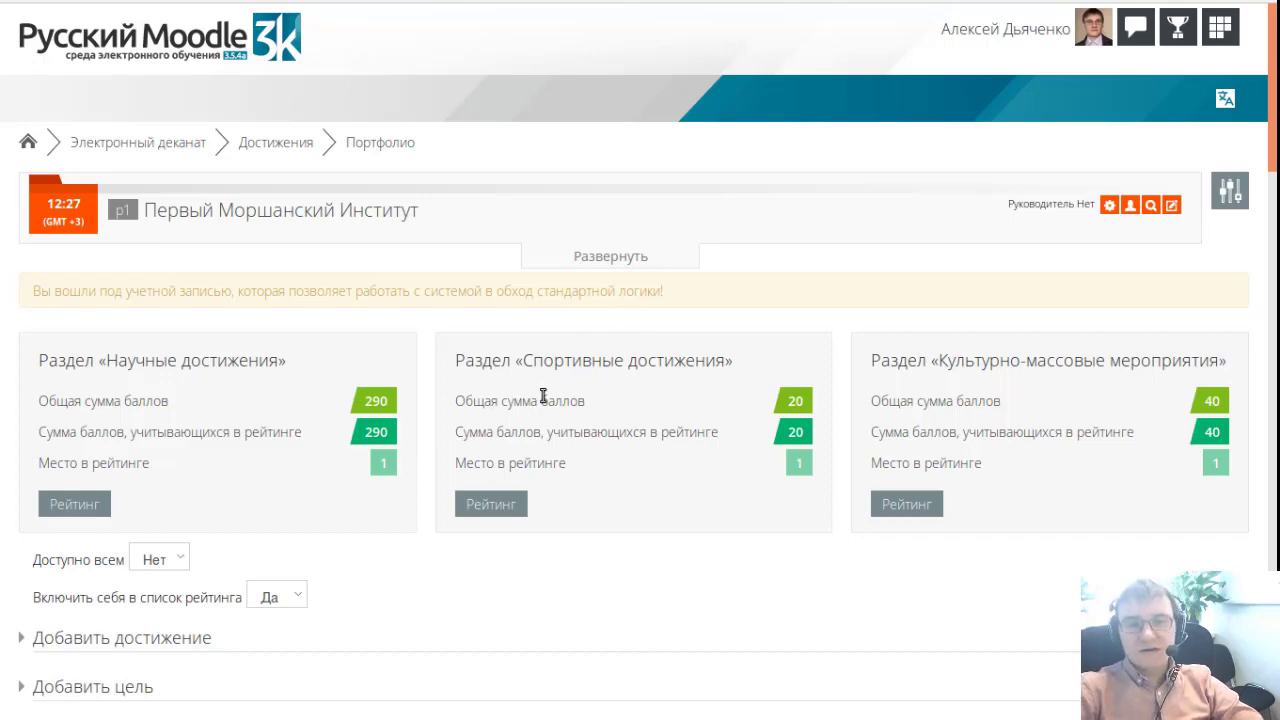
pyautogui.scroll(-8, 573, 401)
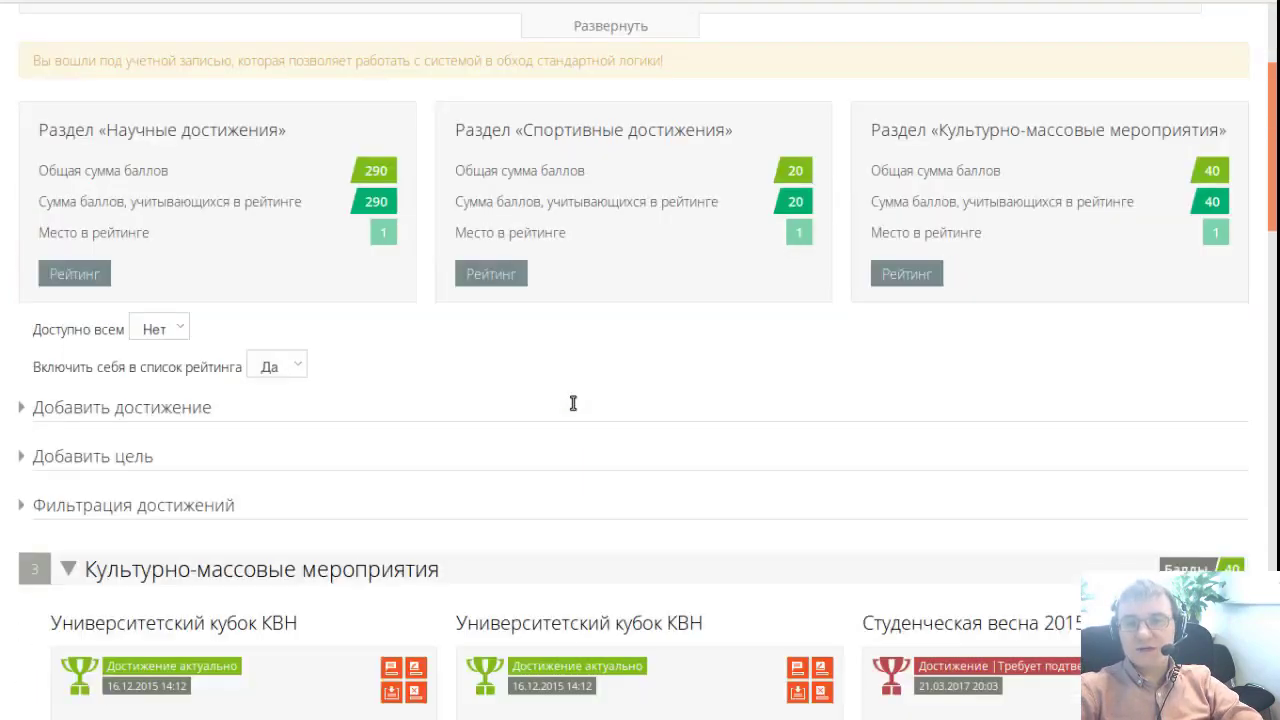
pyautogui.scroll(8, 571, 408)
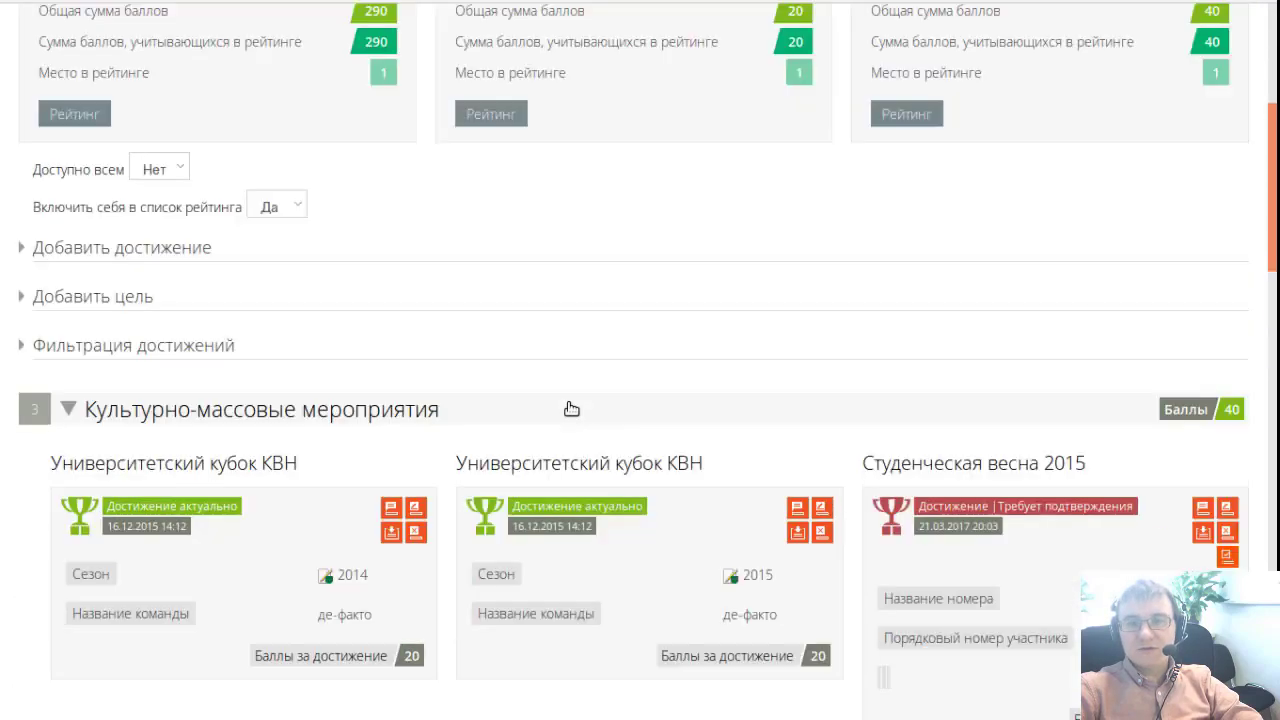
pyautogui.scroll(-8, 571, 408)
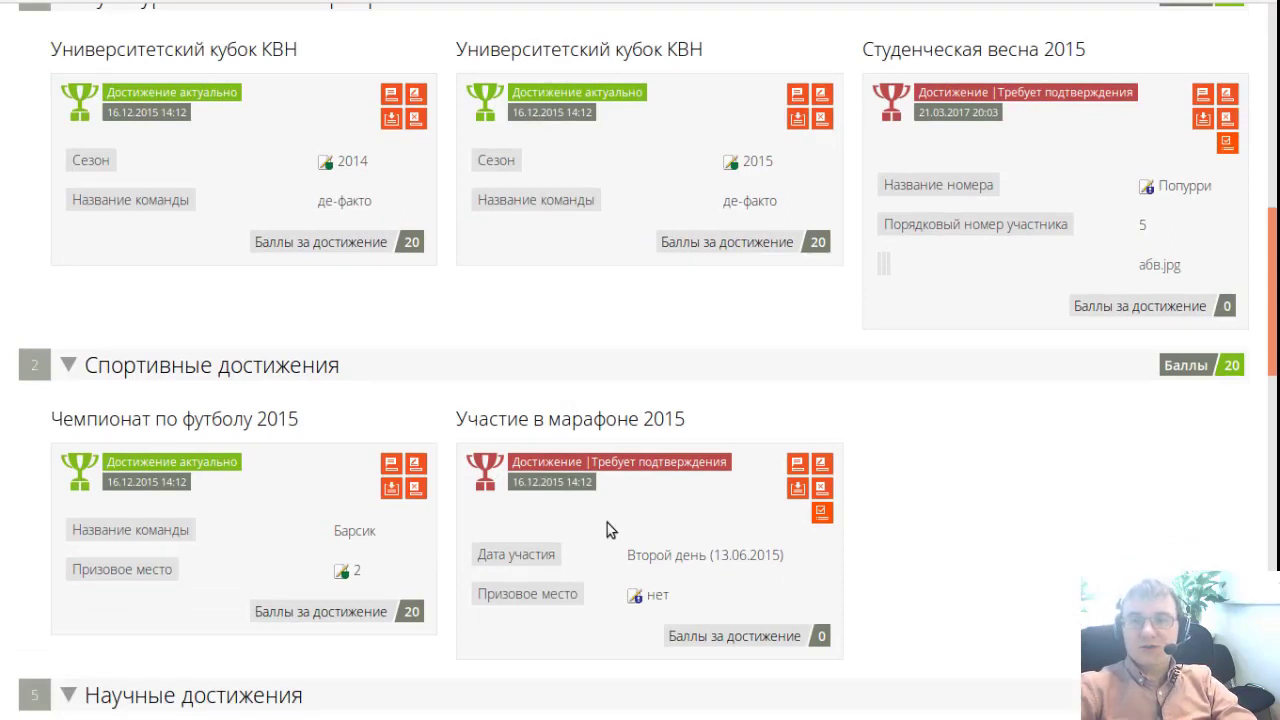
pyautogui.scroll(2, 607, 523)
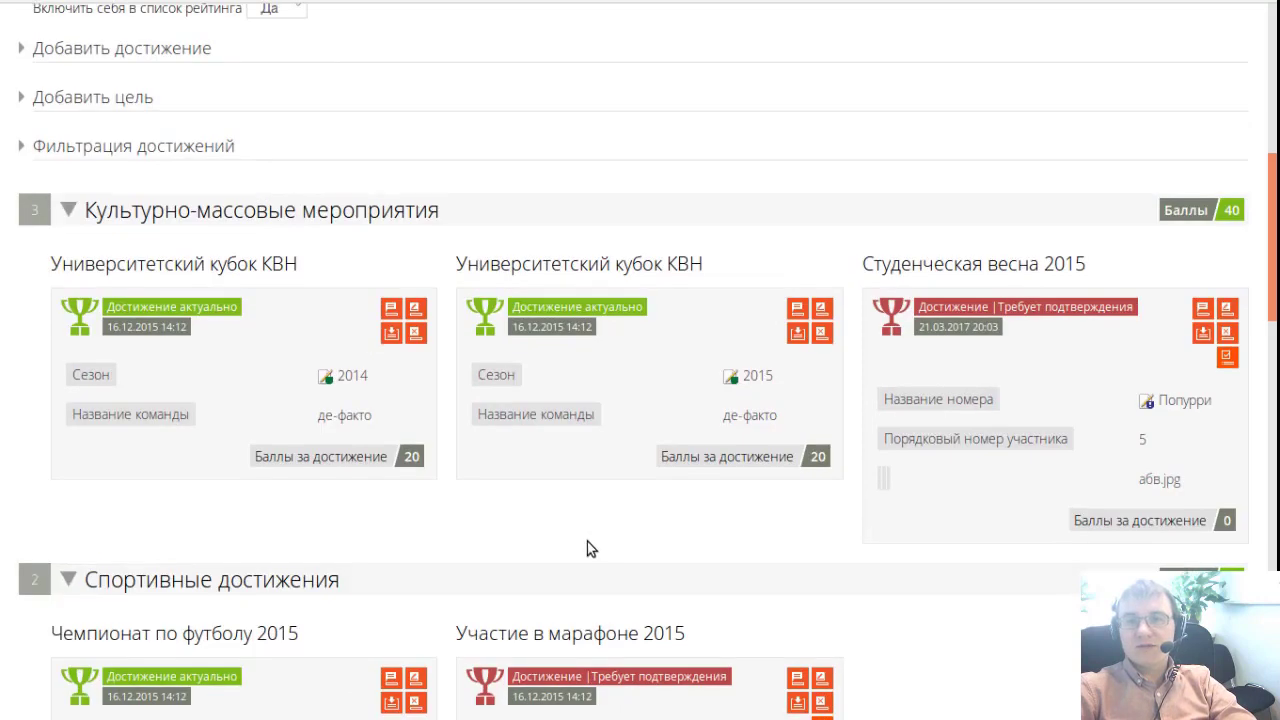
pyautogui.scroll(-1, 590, 543)
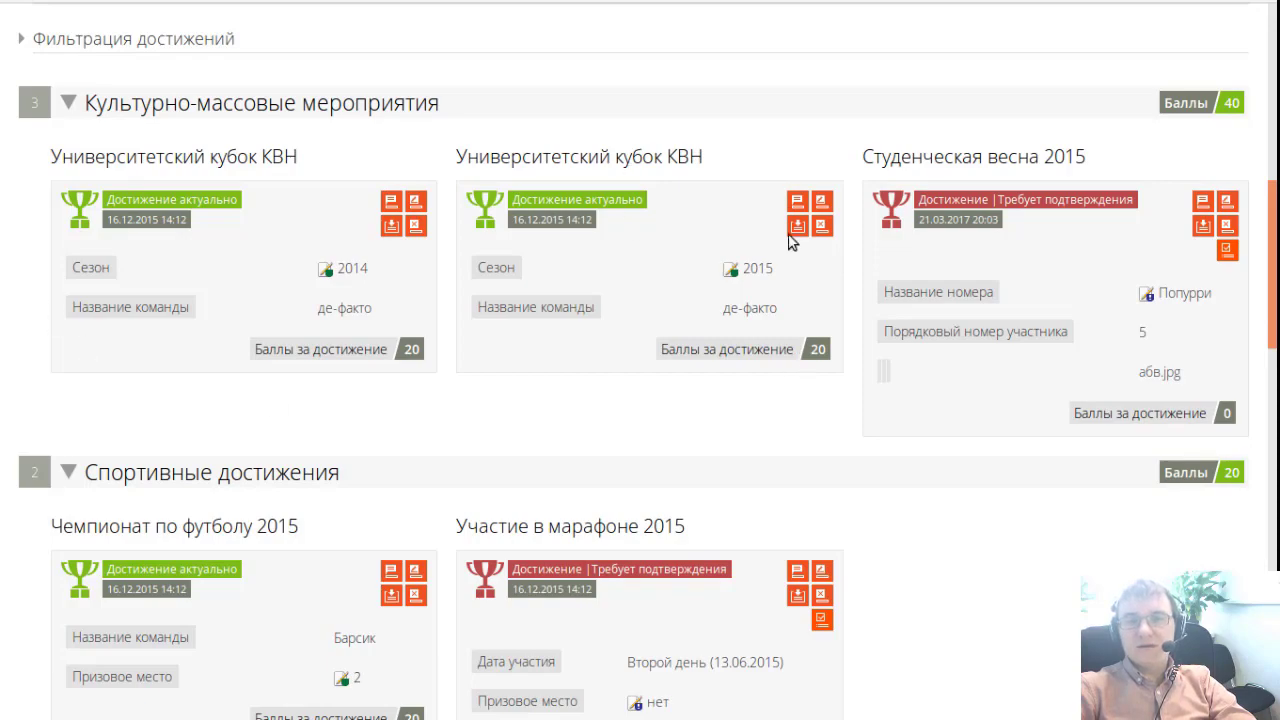
# Examine the cards under Научные достижения and compare their statuses with the sports and cultural achievements.
pyautogui.scroll(-4, 778, 270)
pyautogui.scroll(-5, 773, 277)
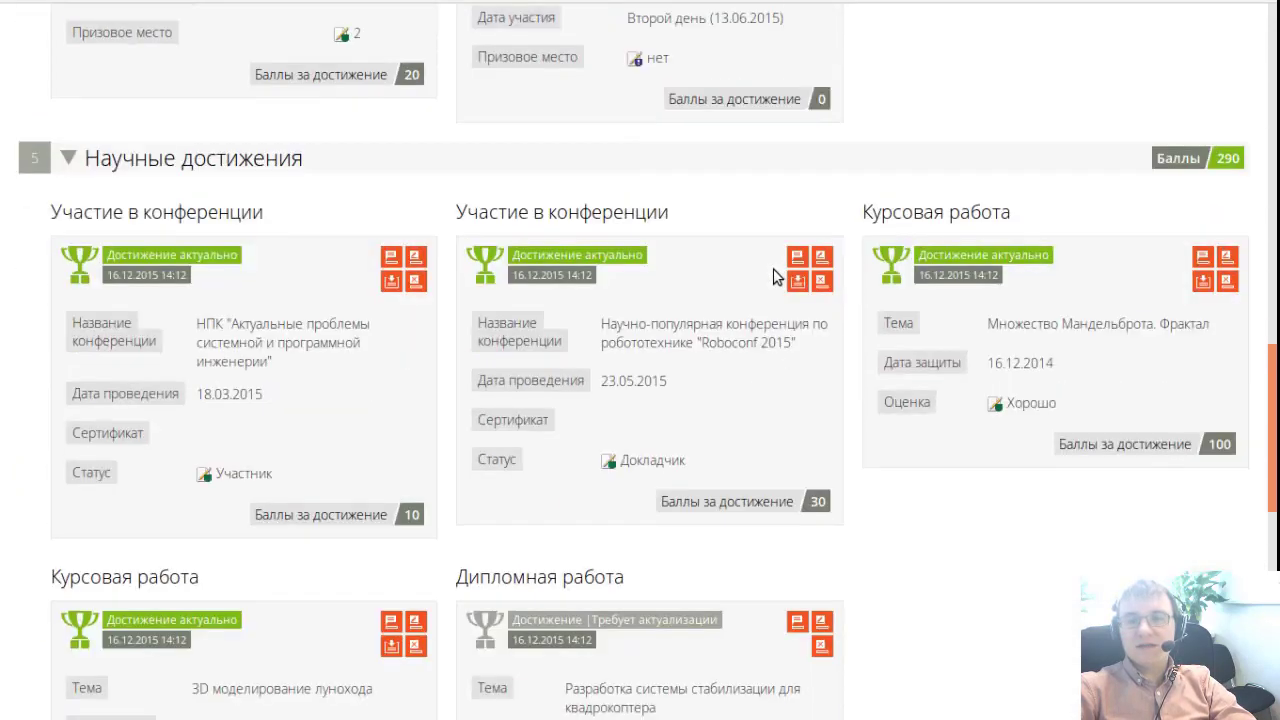
pyautogui.scroll(1, 295, 172)
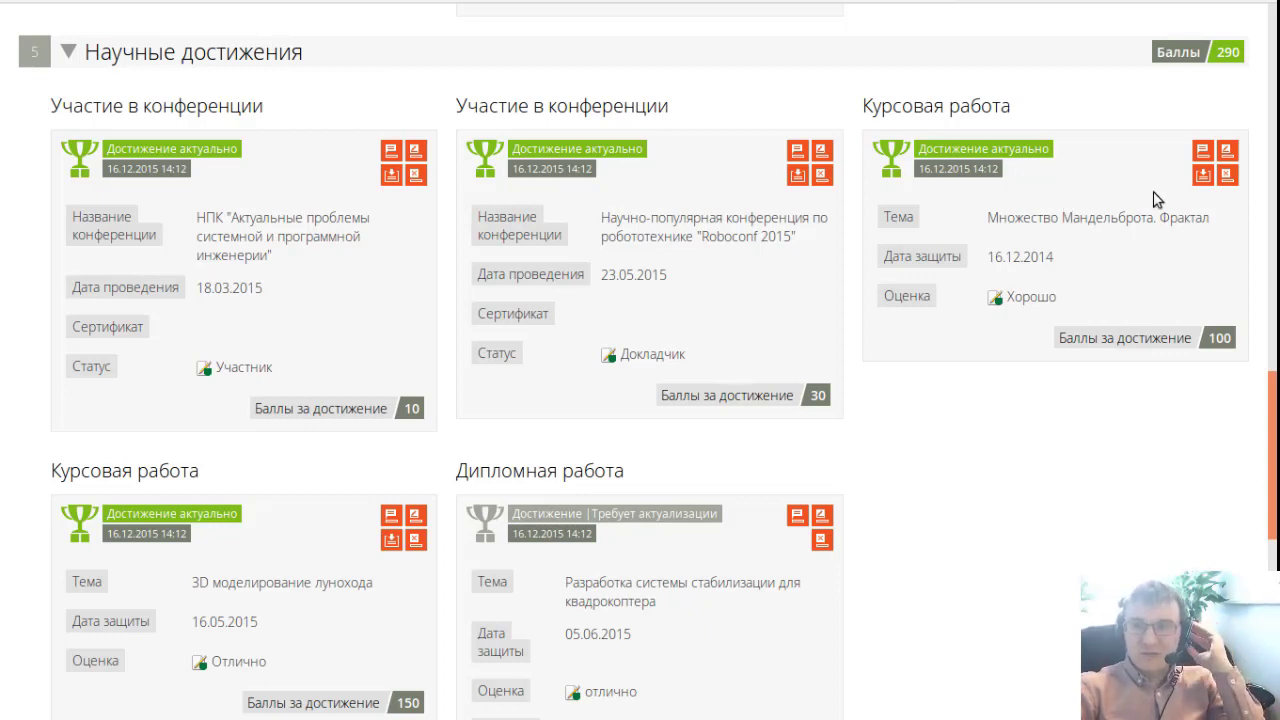
pyautogui.scroll(-1, 228, 568)
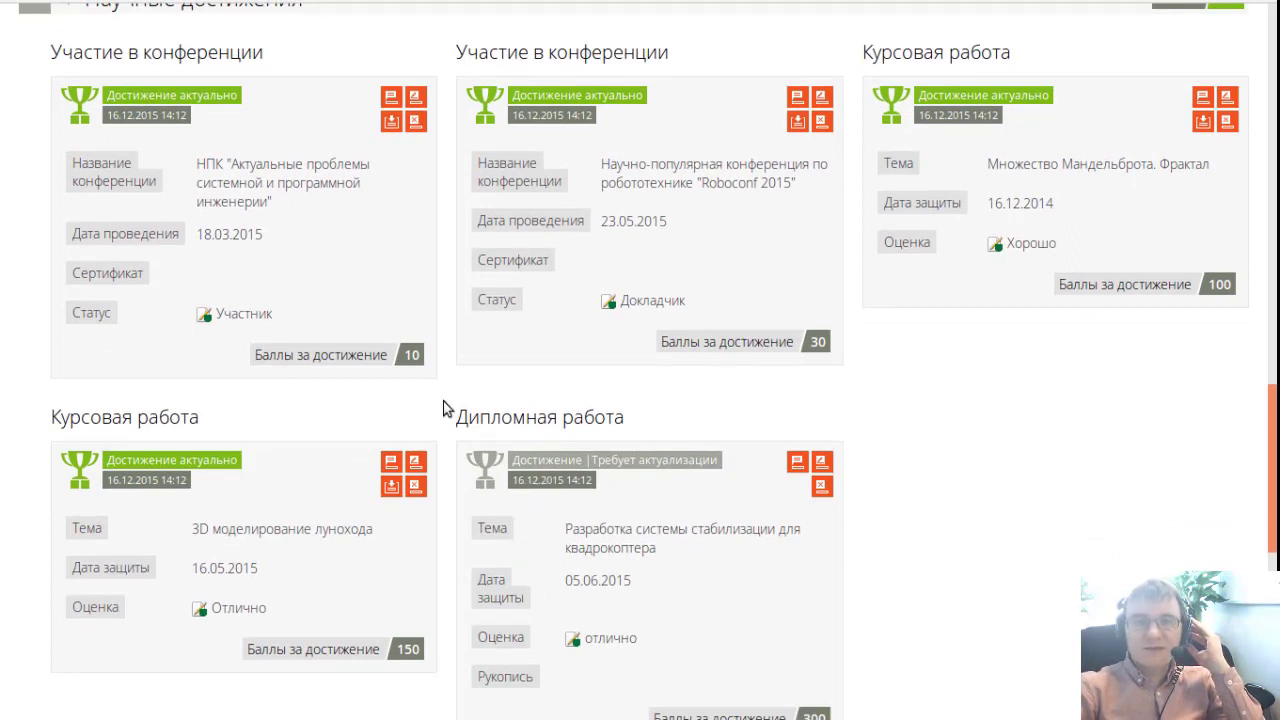
pyautogui.scroll(1, 444, 408)
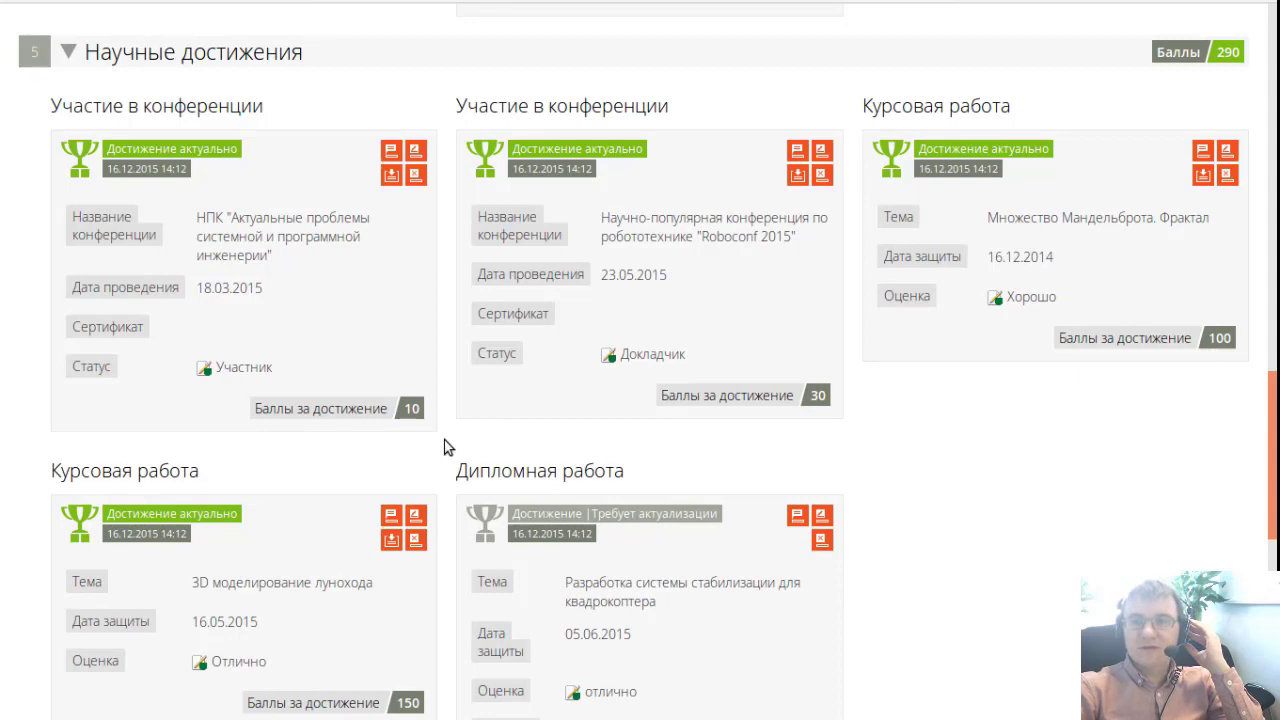
pyautogui.scroll(5, 444, 447)
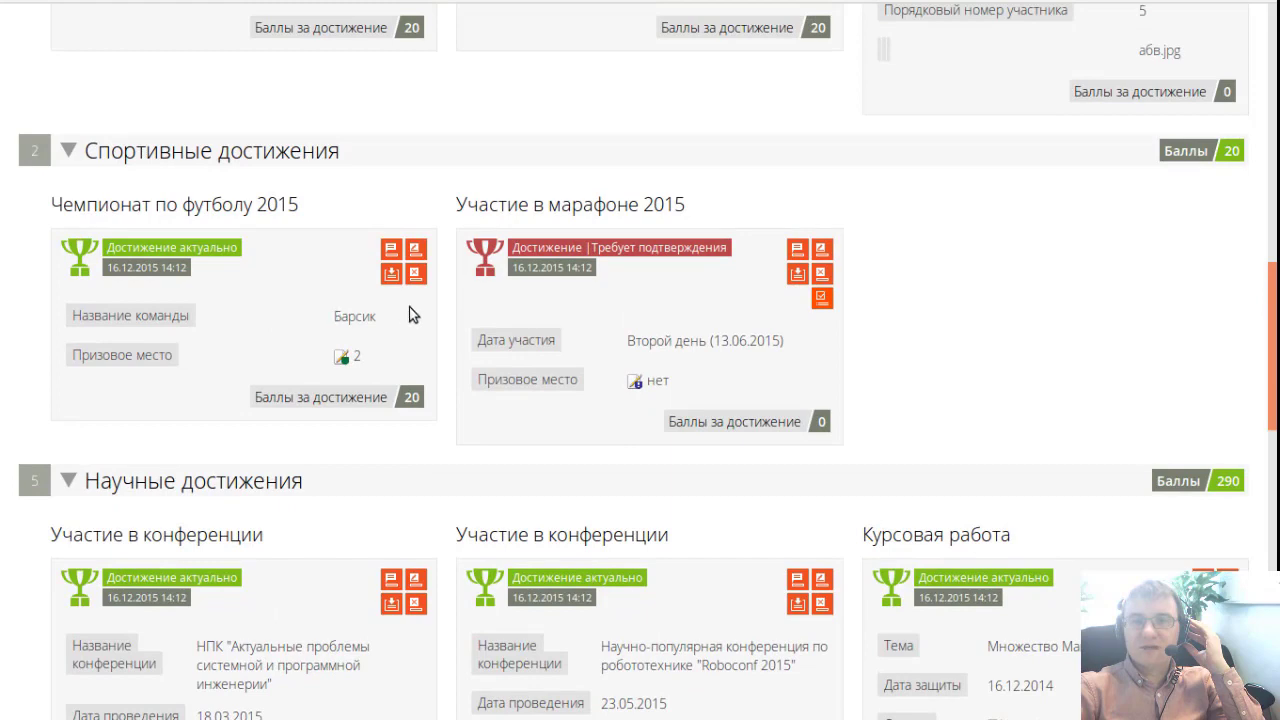
pyautogui.scroll(4, 653, 313)
pyautogui.scroll(-3, 614, 355)
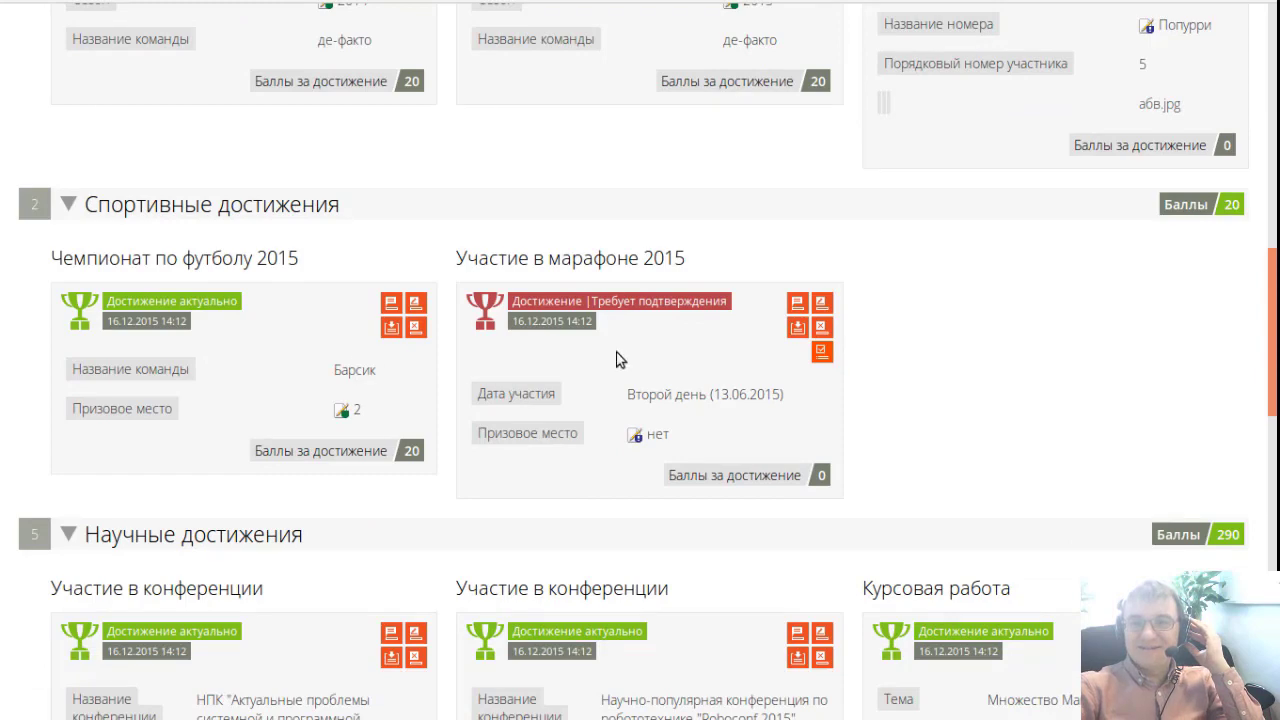
pyautogui.scroll(3, 618, 360)
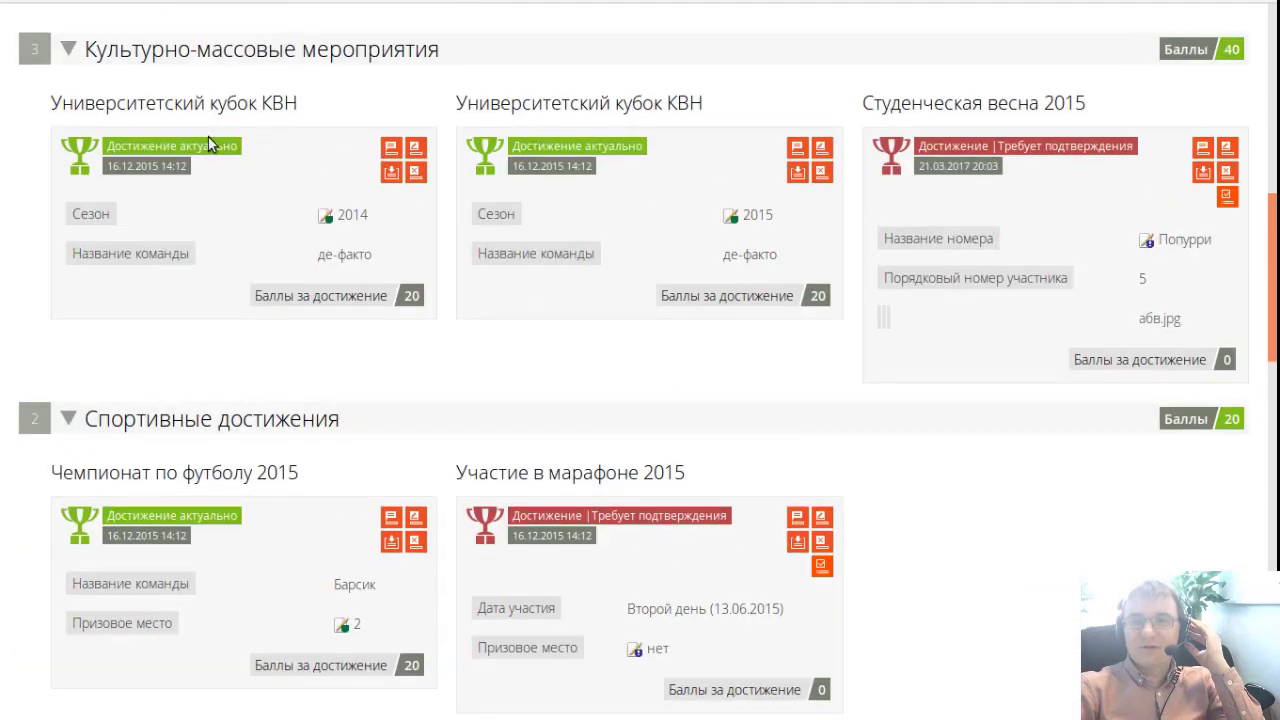
# Examine the conference name on the first Участие в конференции card under Научные достижения.
pyautogui.moveTo(141, 109); pyautogui.dragTo(300, 110)
pyautogui.scroll(-5, 481, 247)
pyautogui.scroll(-5, 481, 247)
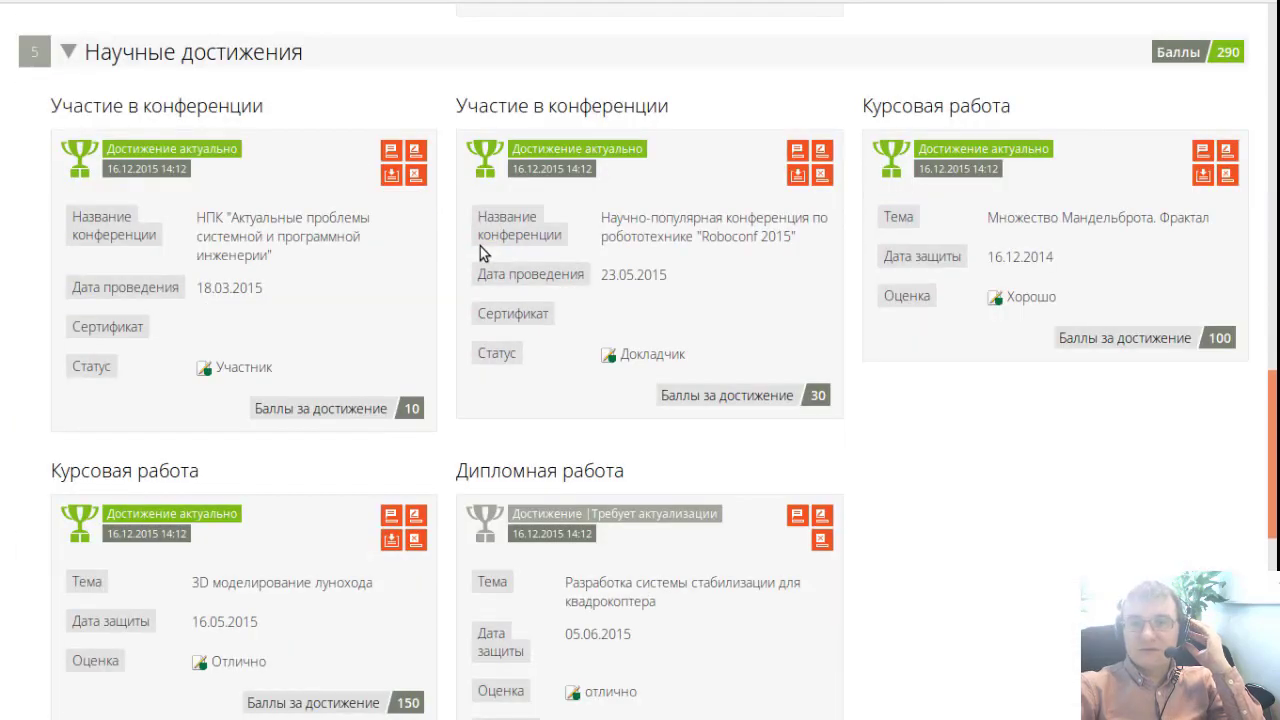
pyautogui.scroll(-1, 480, 252)
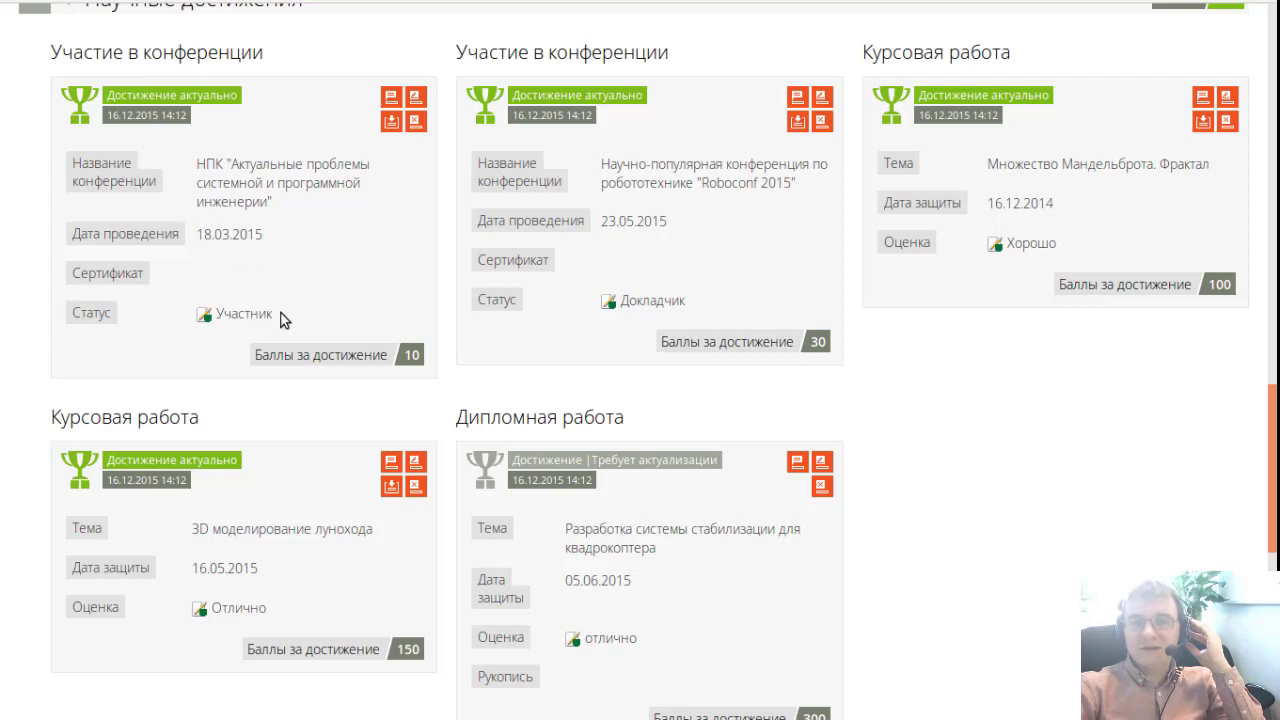
pyautogui.moveTo(207, 160); pyautogui.dragTo(276, 200)
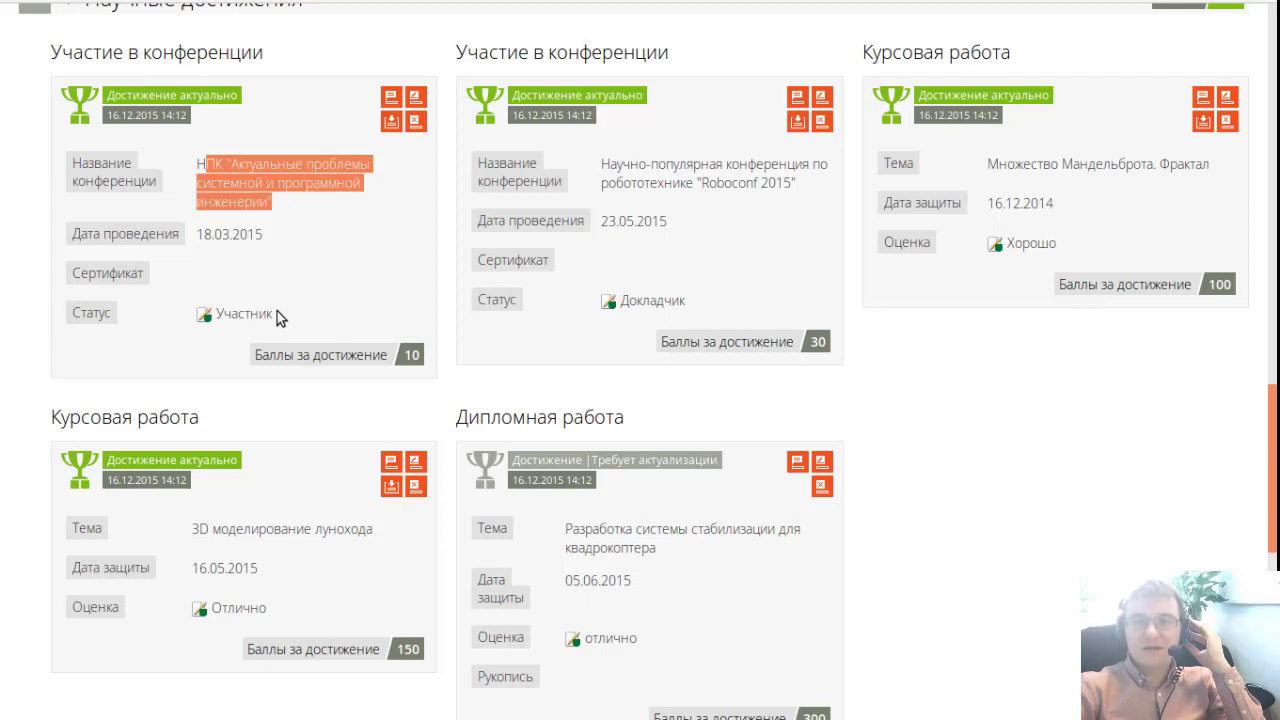
pyautogui.click(244, 150)
pyautogui.moveTo(191, 167)
pyautogui.mouseDown()
pyautogui.moveTo(262, 186)
pyautogui.moveTo(198, 167)
pyautogui.mouseUp()
pyautogui.click(276, 202)
pyautogui.click(224, 190)
pyautogui.moveTo(196, 160); pyautogui.dragTo(318, 210)
pyautogui.click(249, 236)
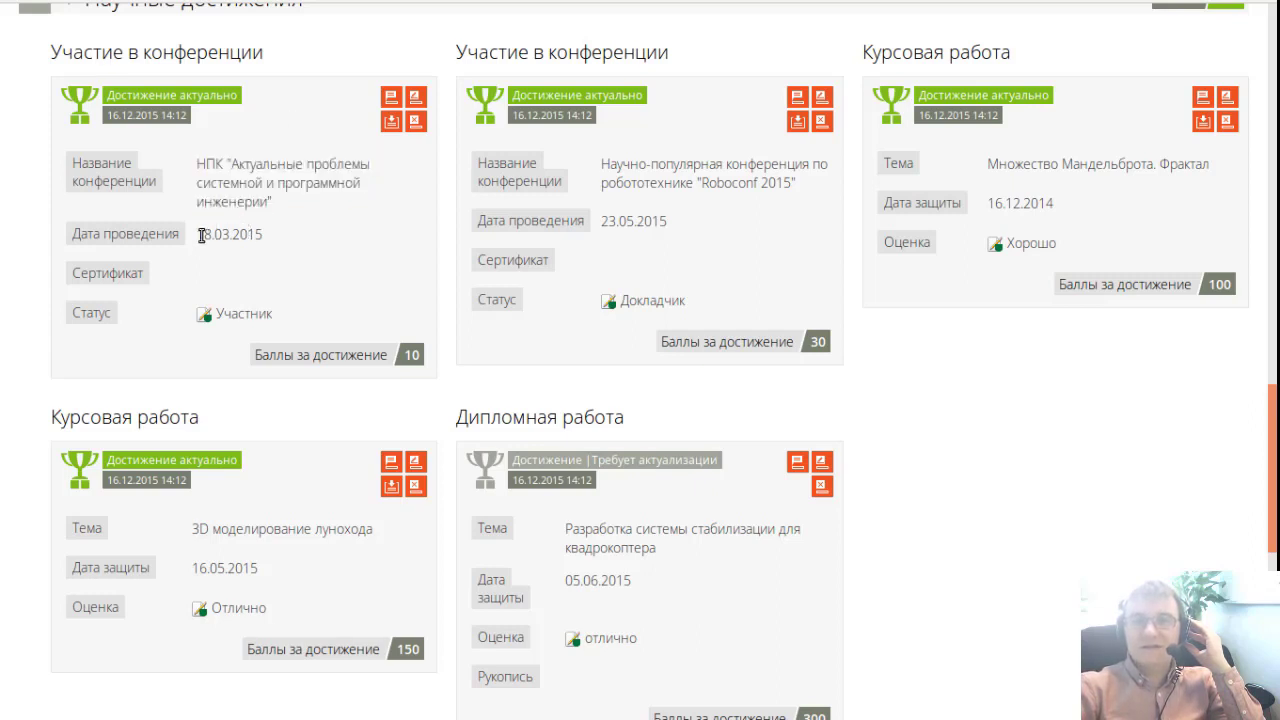
# Examine the date, certificate and status fields on the Участие в конференции cards.
pyautogui.moveTo(198, 235); pyautogui.dragTo(265, 241)
pyautogui.moveTo(63, 276); pyautogui.dragTo(163, 277)
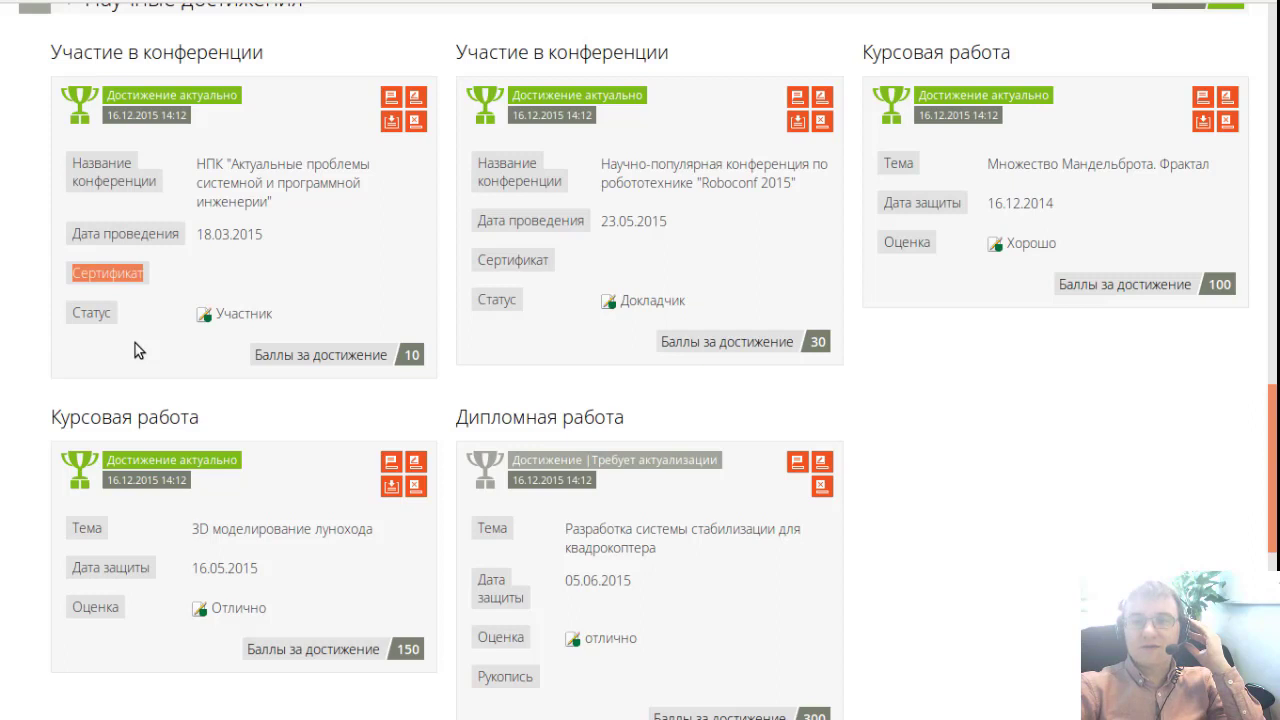
pyautogui.moveTo(64, 314); pyautogui.dragTo(138, 320)
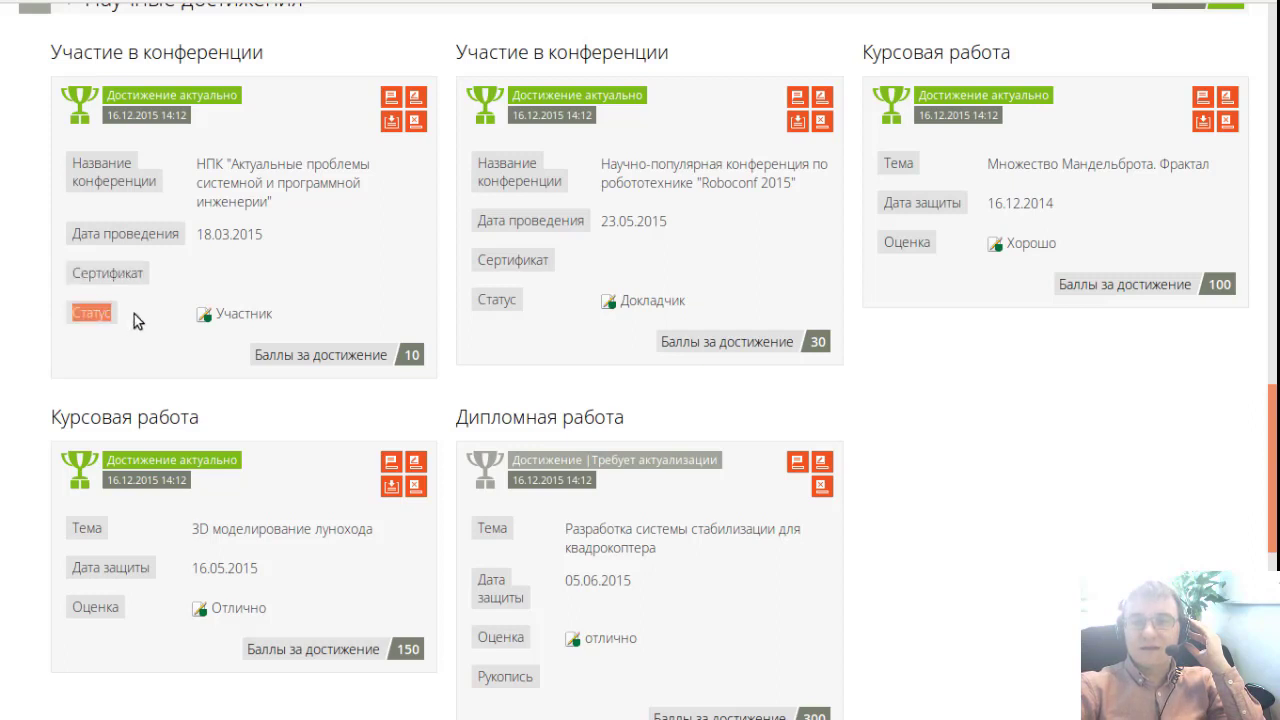
pyautogui.click(561, 293)
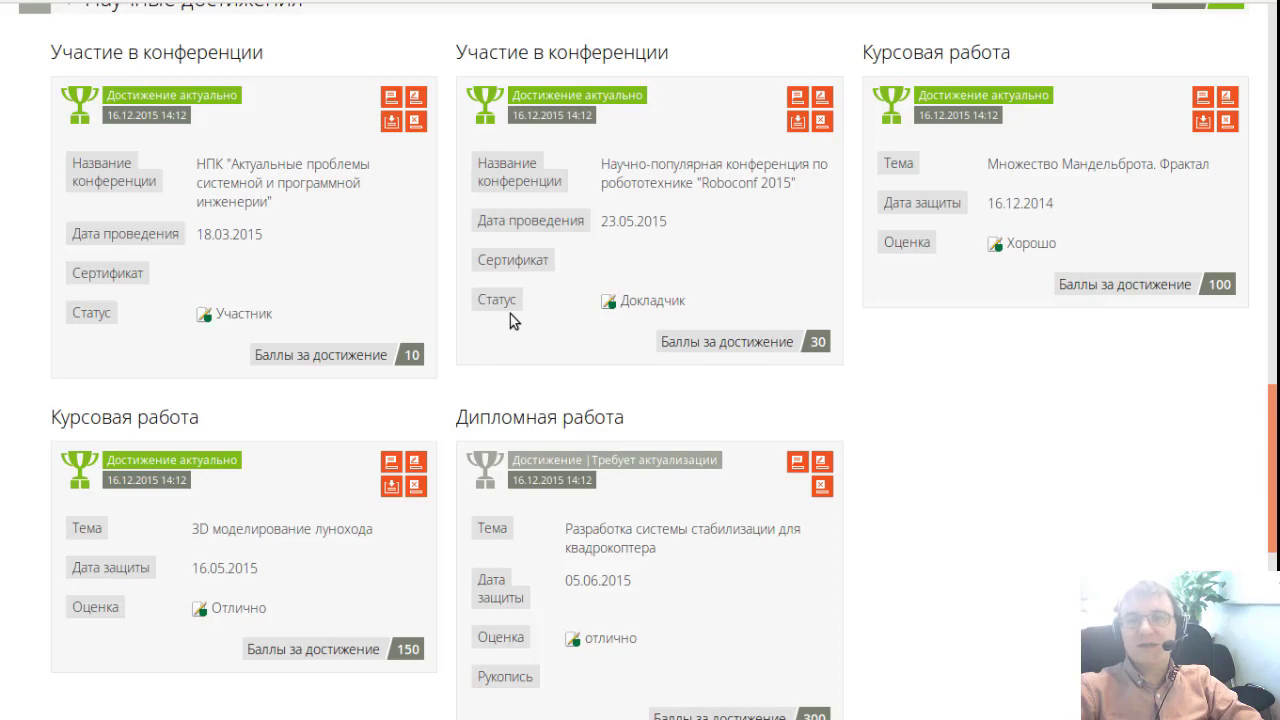
# Open the form for adding an achievement of type Участие в конференции from Научные достижения and look through it.
pyautogui.scroll(12, 513, 342)
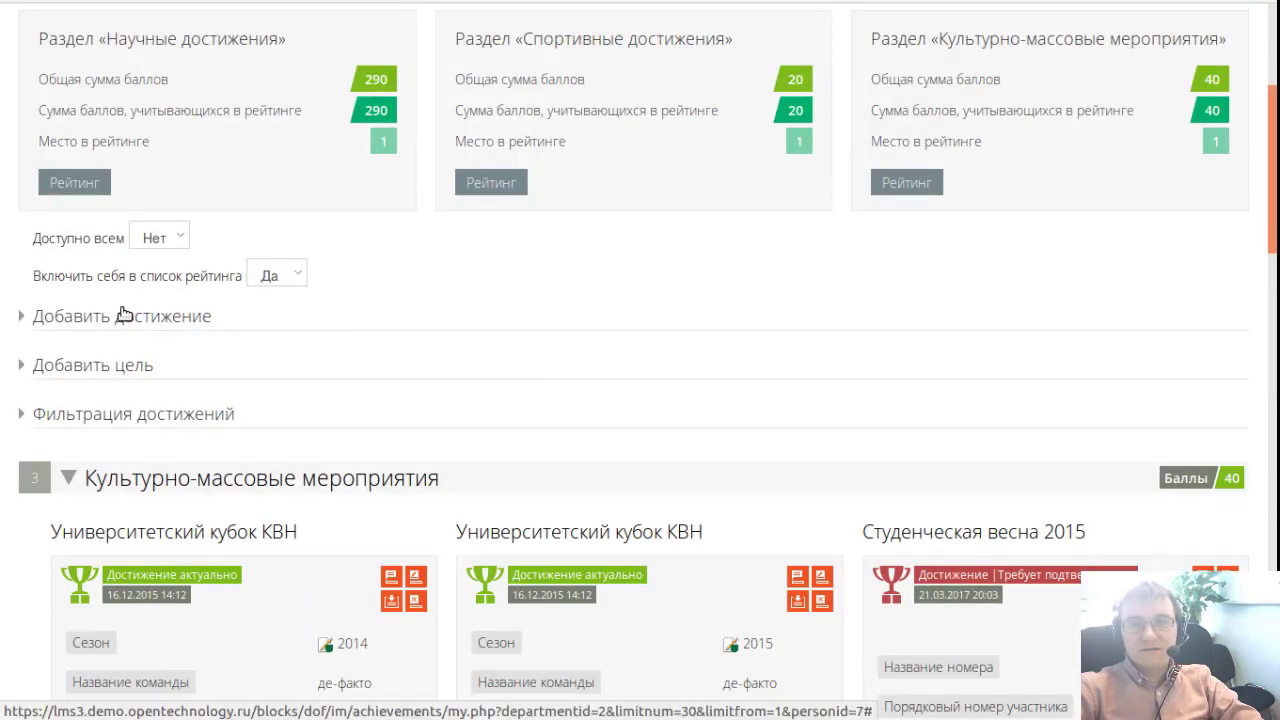
pyautogui.click(152, 316)
pyautogui.click(455, 368)
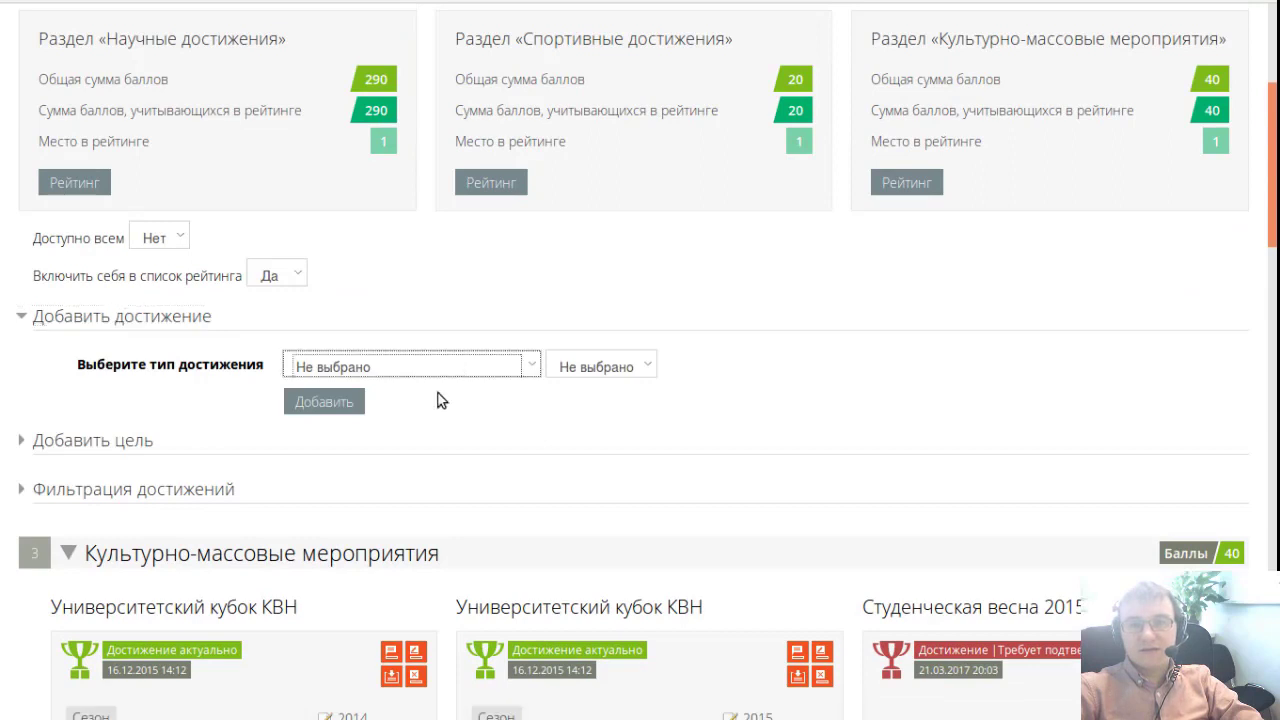
pyautogui.press('Down')
pyautogui.click(621, 368)
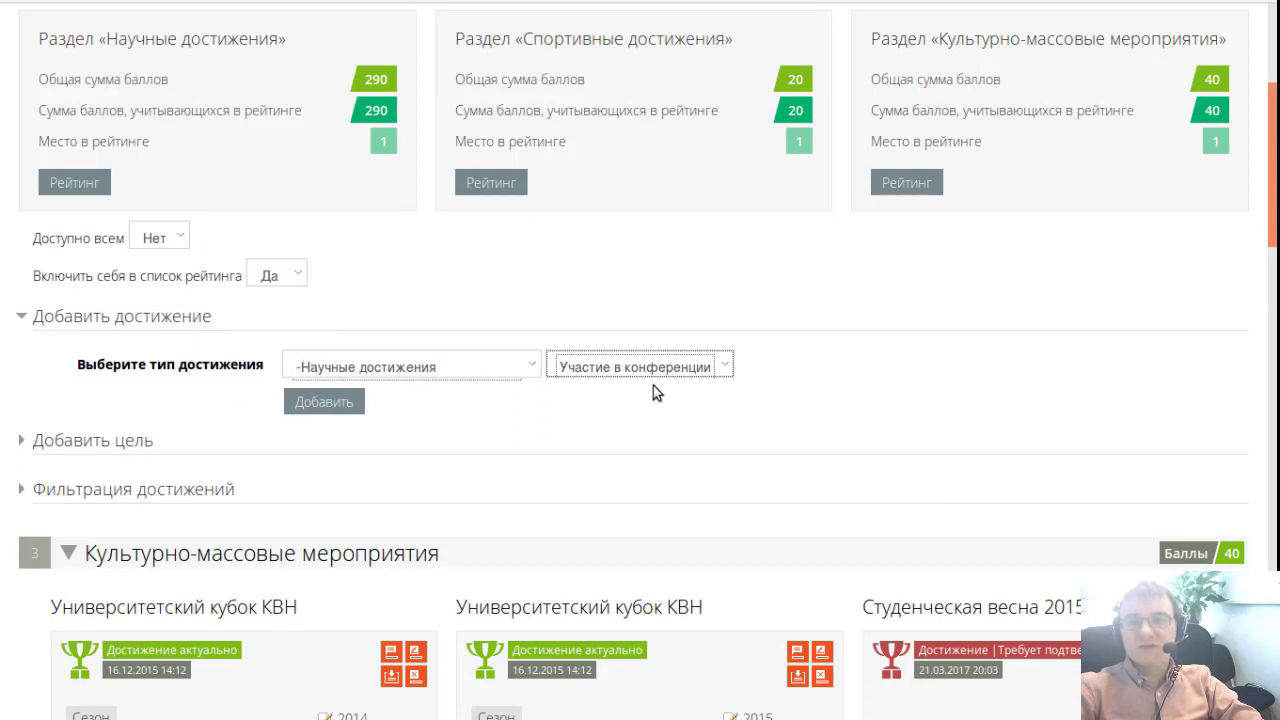
pyautogui.click(348, 404)
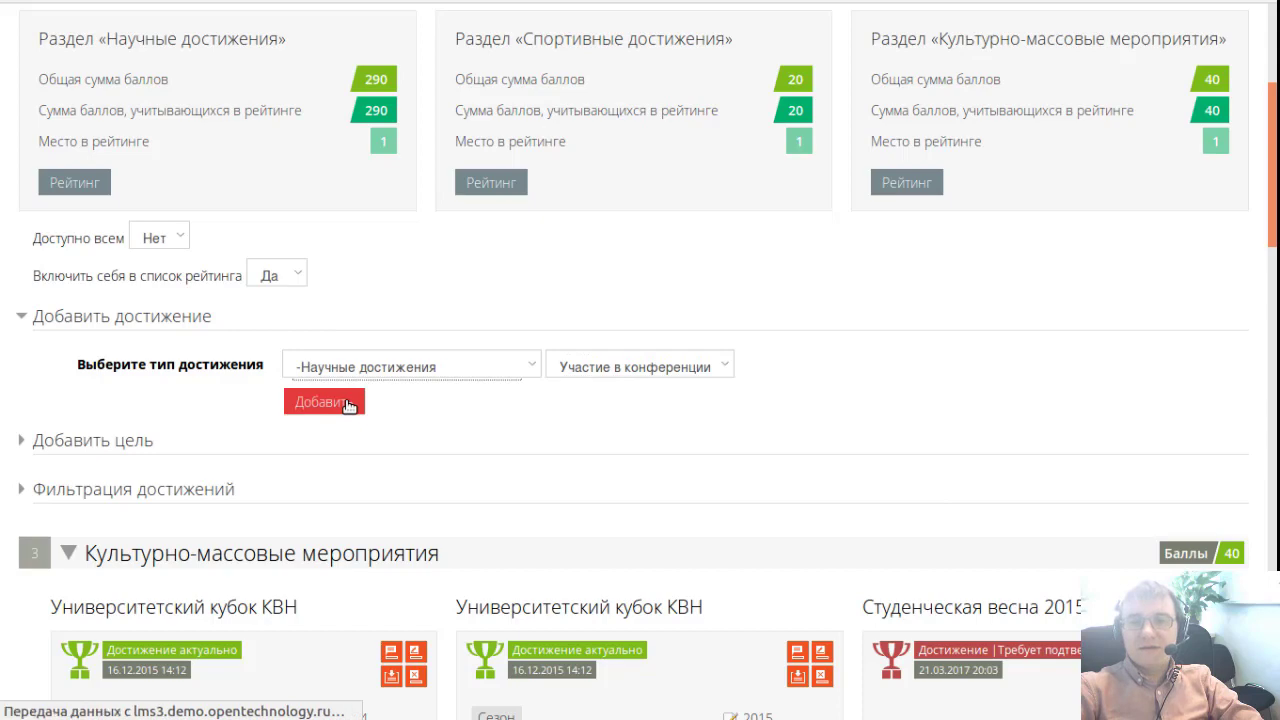
pyautogui.scroll(-2, 461, 374)
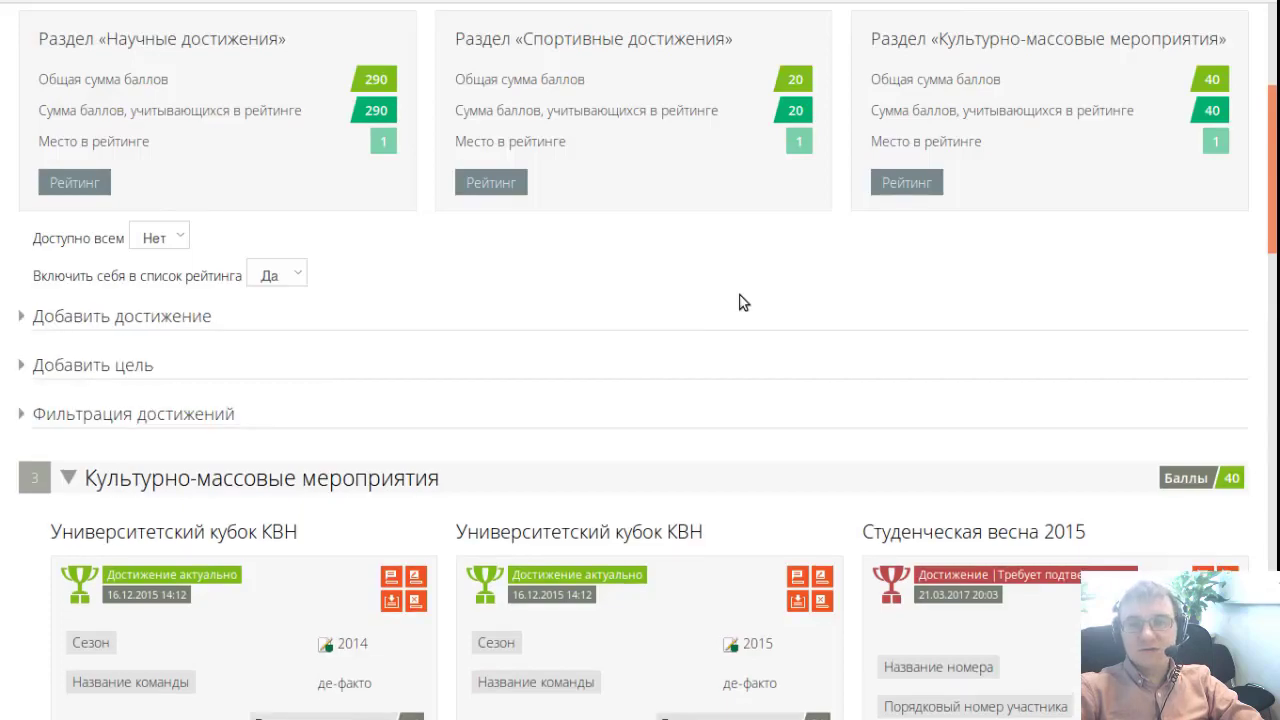
# Examine the cards under Научные достижения and the statuses of the reading goals under Цели.
pyautogui.scroll(-13, 740, 296)
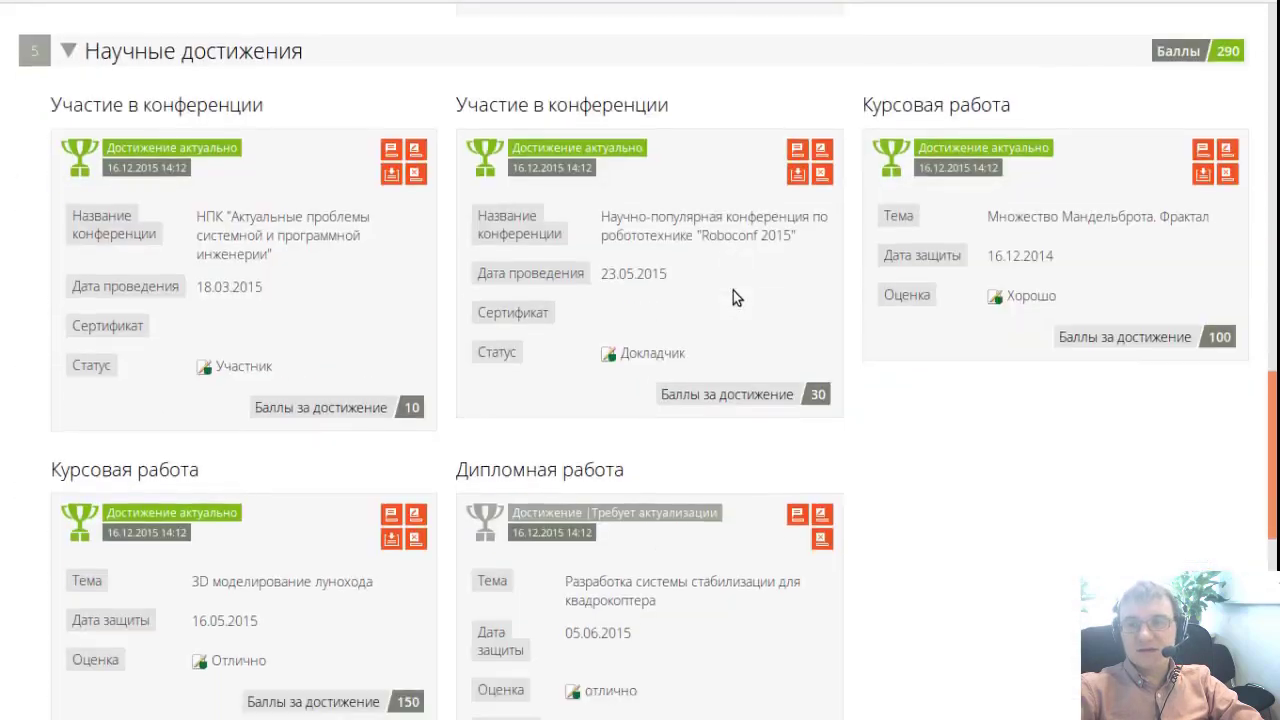
pyautogui.scroll(-4, 733, 290)
pyautogui.scroll(2, 733, 290)
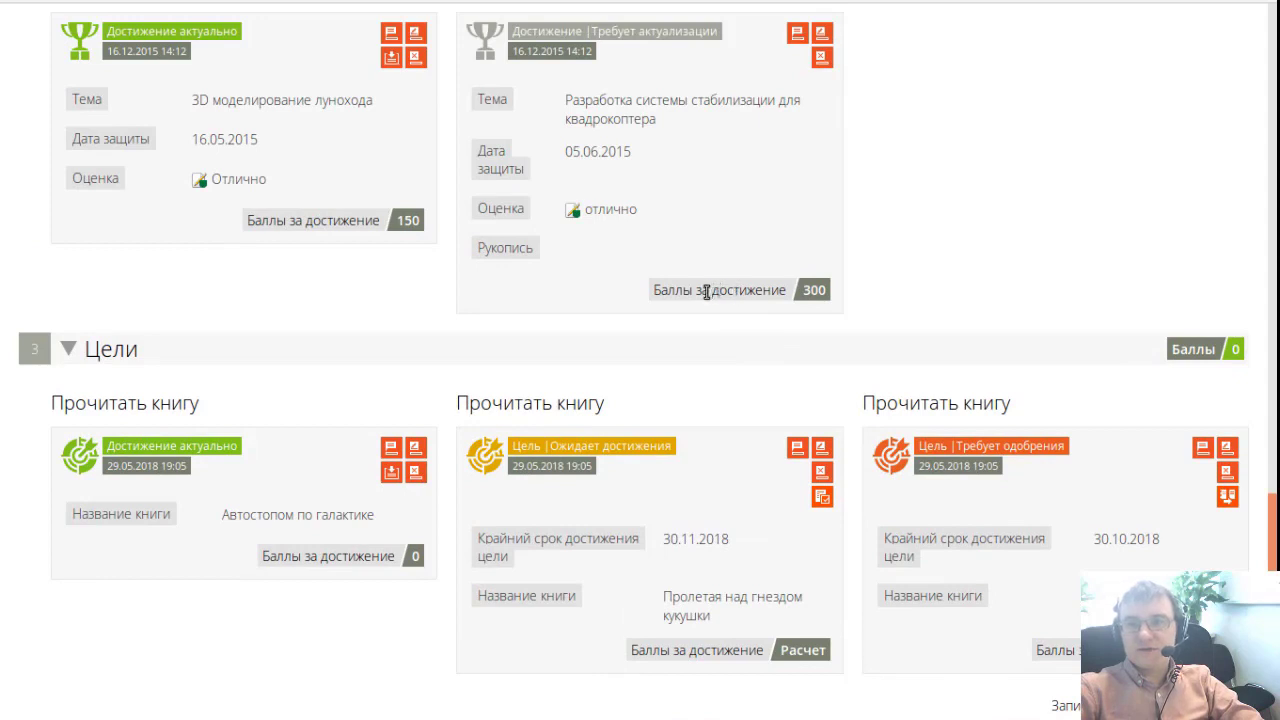
pyautogui.scroll(-1, 706, 292)
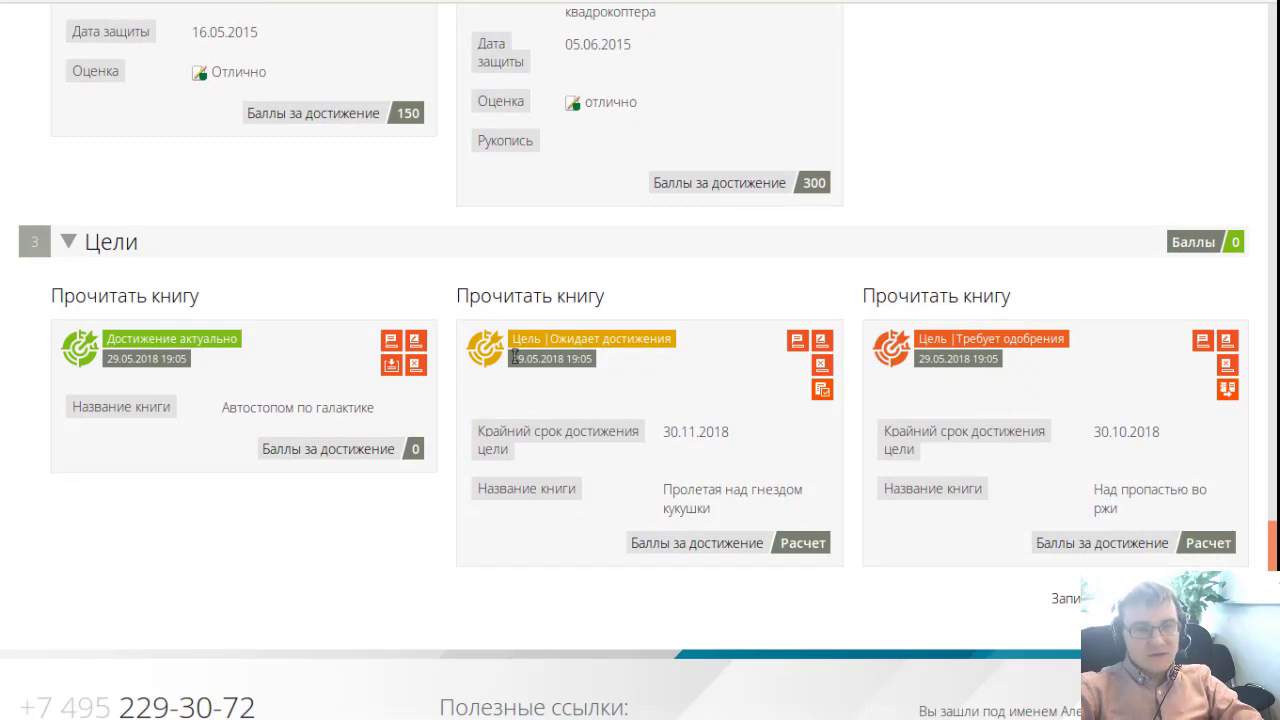
pyautogui.scroll(3, 512, 354)
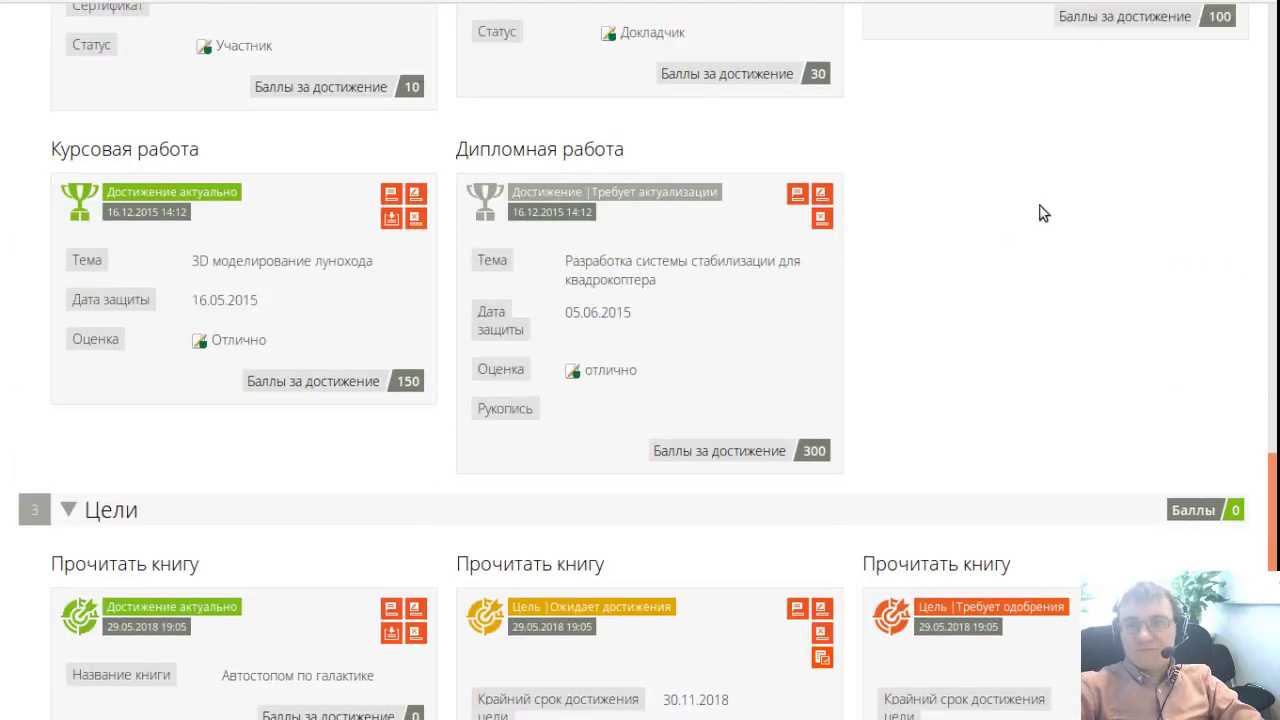
# Examine the points awarded per scientific achievement, along with the section score totals and rating places.
pyautogui.scroll(2, 396, 296)
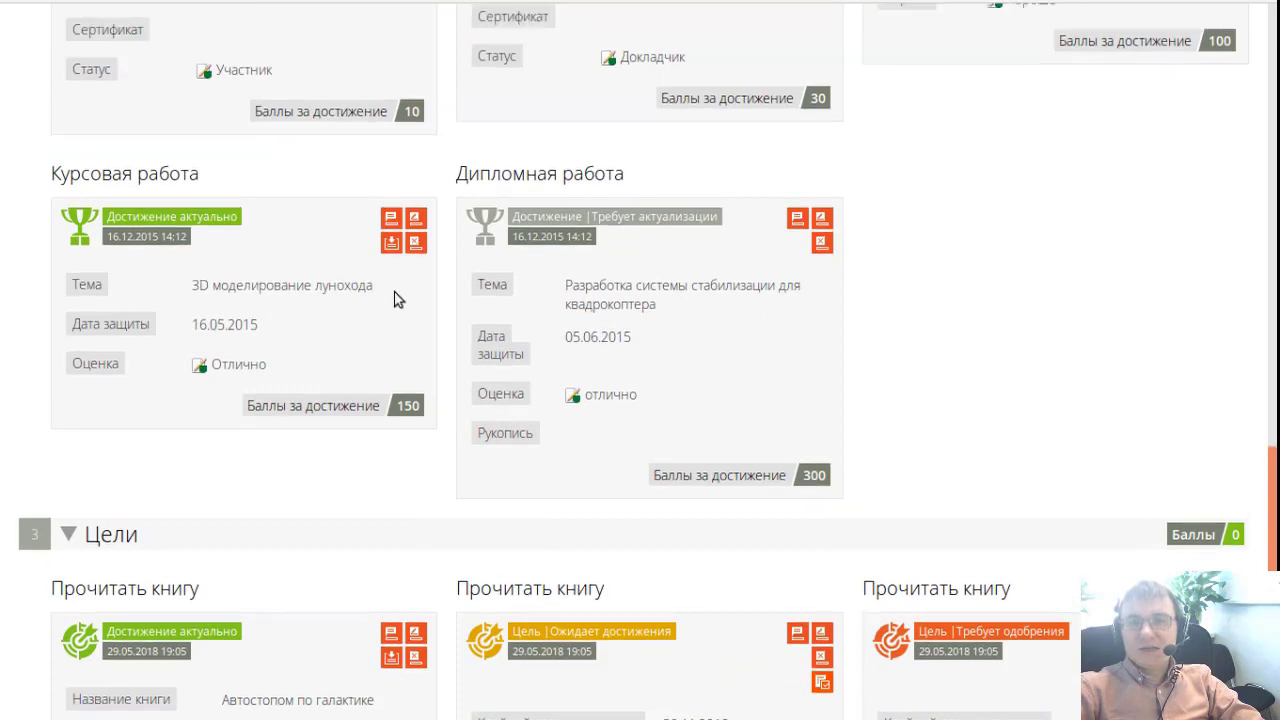
pyautogui.scroll(1, 396, 300)
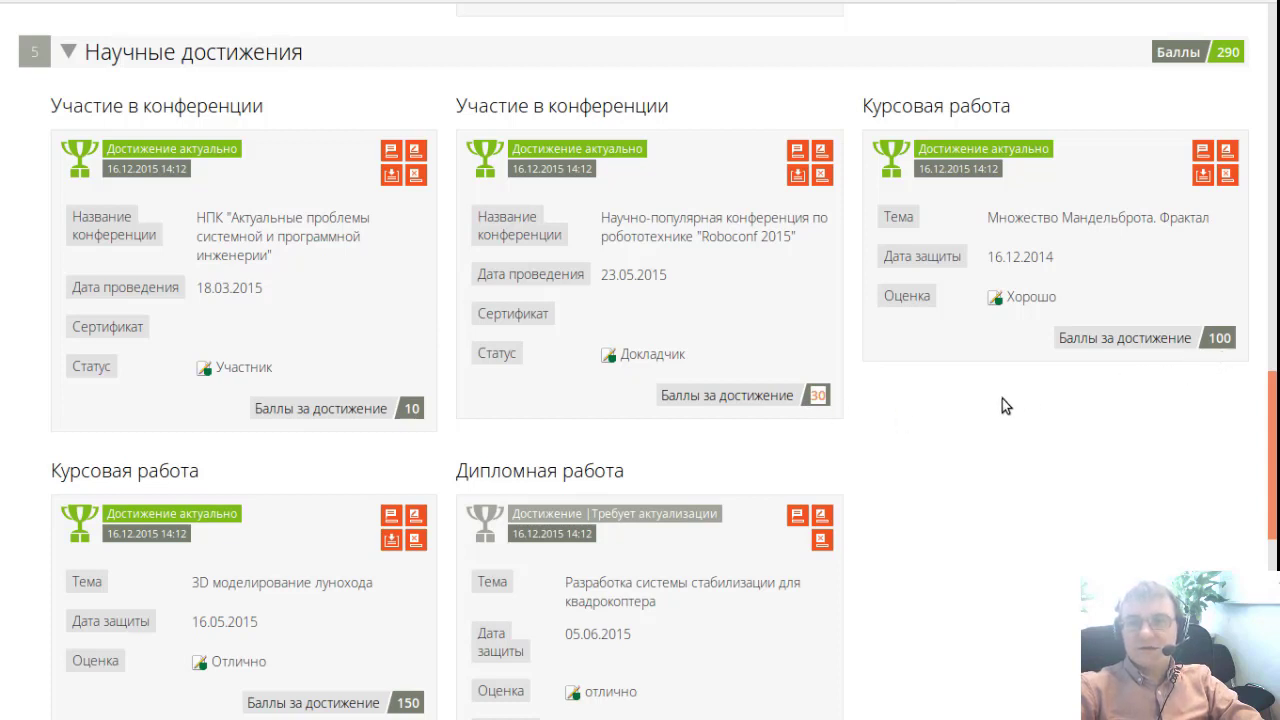
pyautogui.scroll(10, 995, 401)
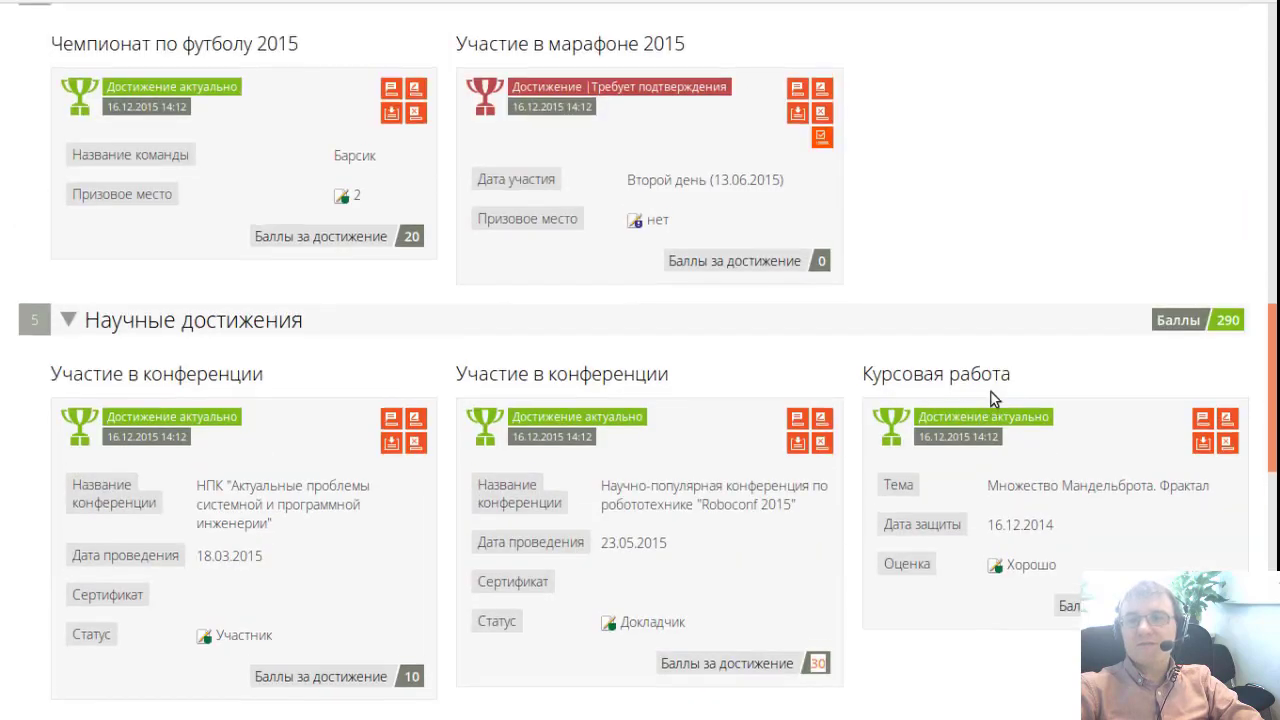
pyautogui.scroll(5, 975, 398)
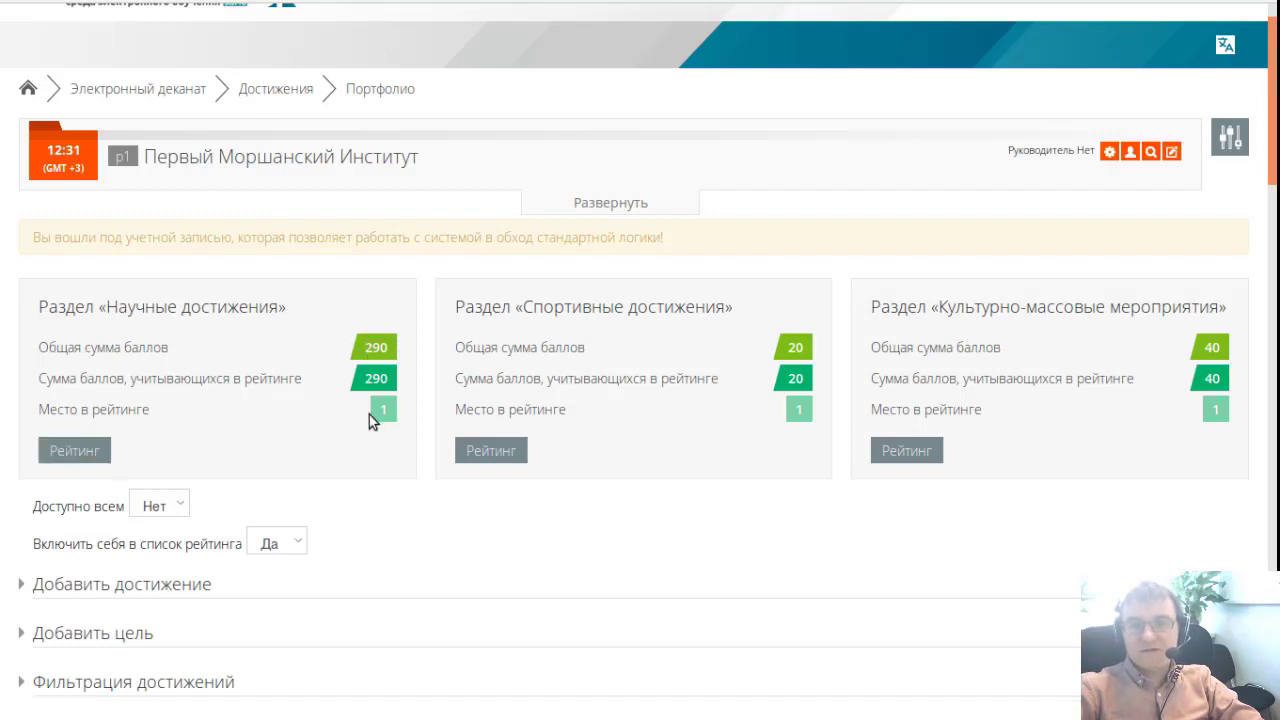
# Open the student rating for the Научные достижения section and examine the points of the first-ranked student.
pyautogui.click(70, 456)
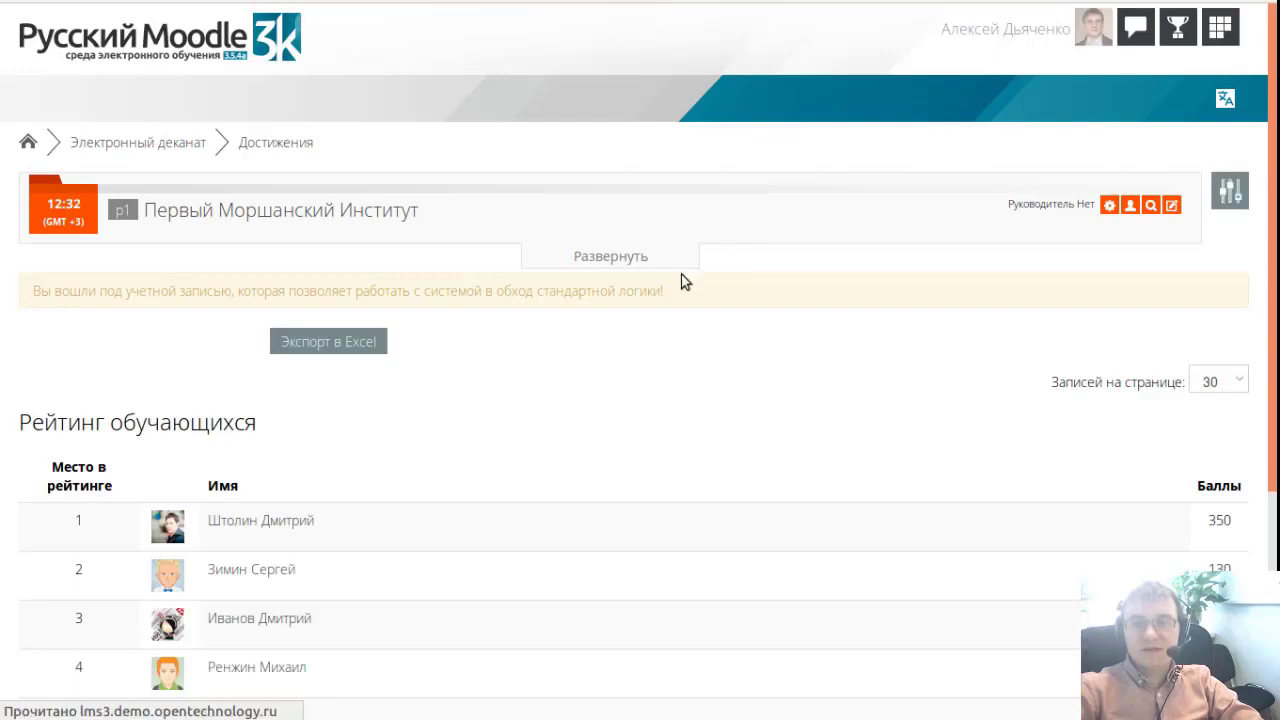
pyautogui.scroll(-5, 681, 274)
pyautogui.doubleClick(1219, 209)
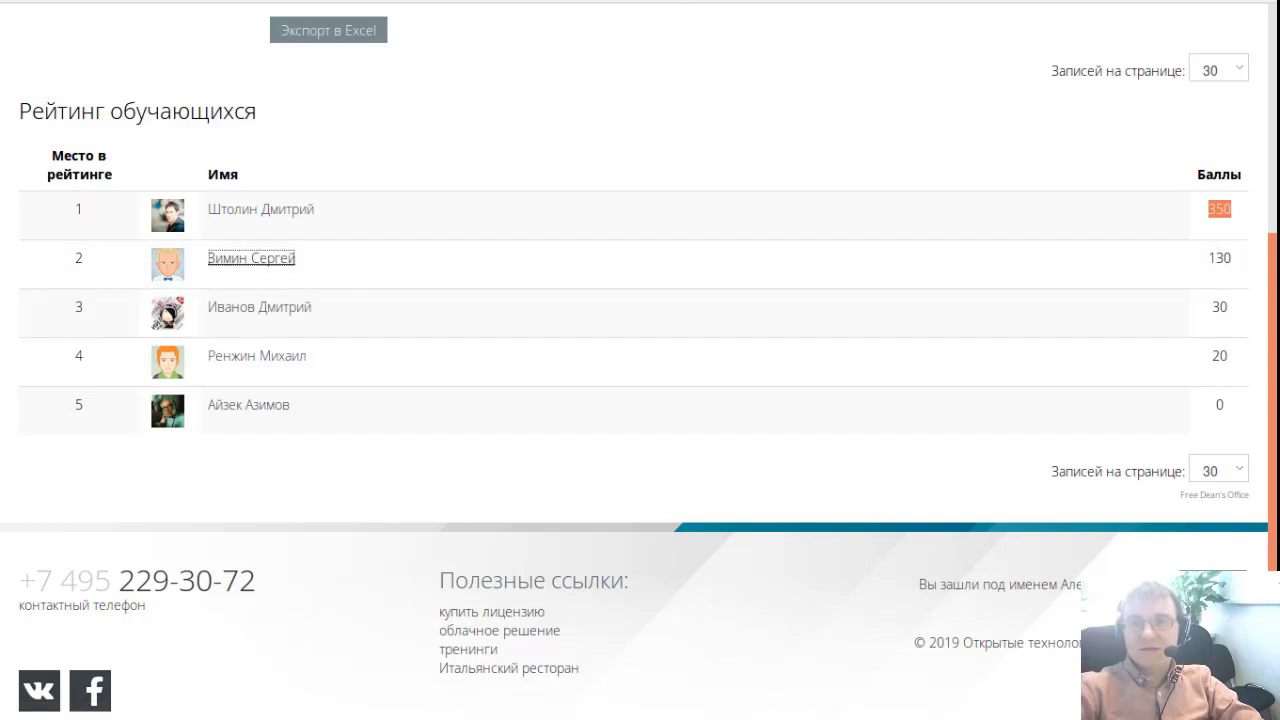
# Open the second-ranked student's portfolio and look through its scientific, sports and cultural achievement cards.
pyautogui.scroll(-1, 611, 237)
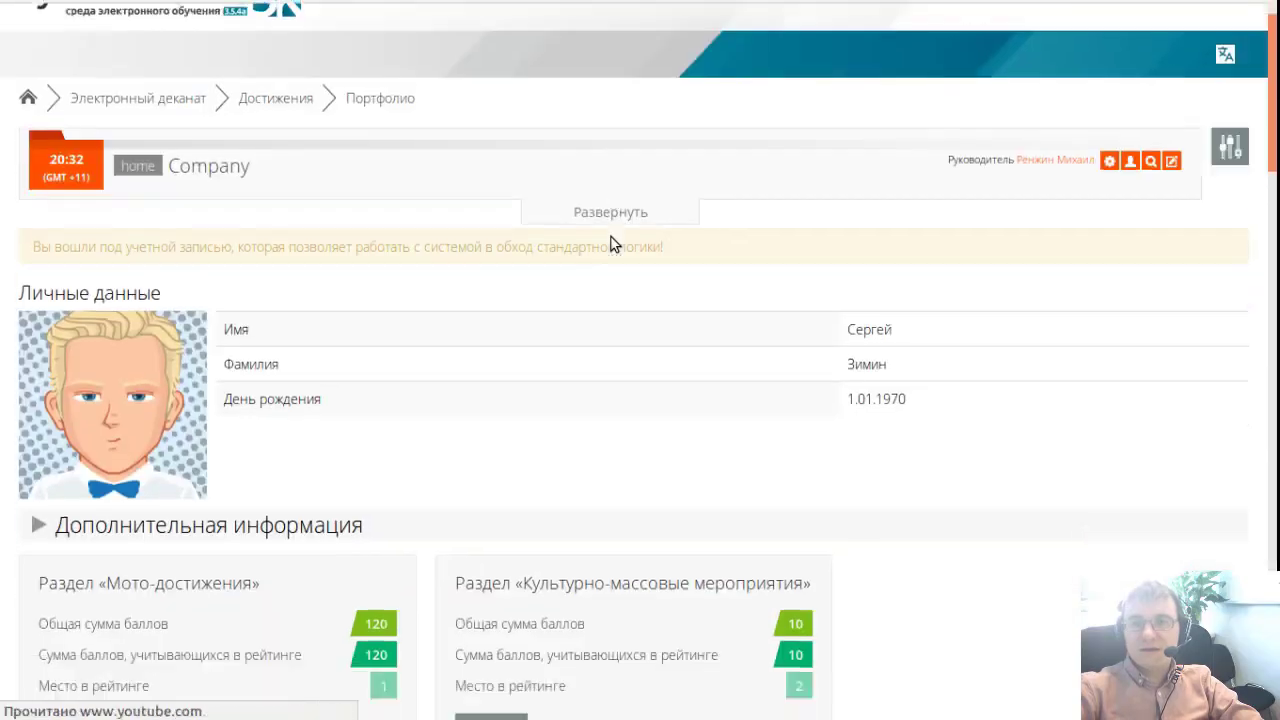
pyautogui.scroll(-7, 611, 237)
pyautogui.scroll(-3, 611, 238)
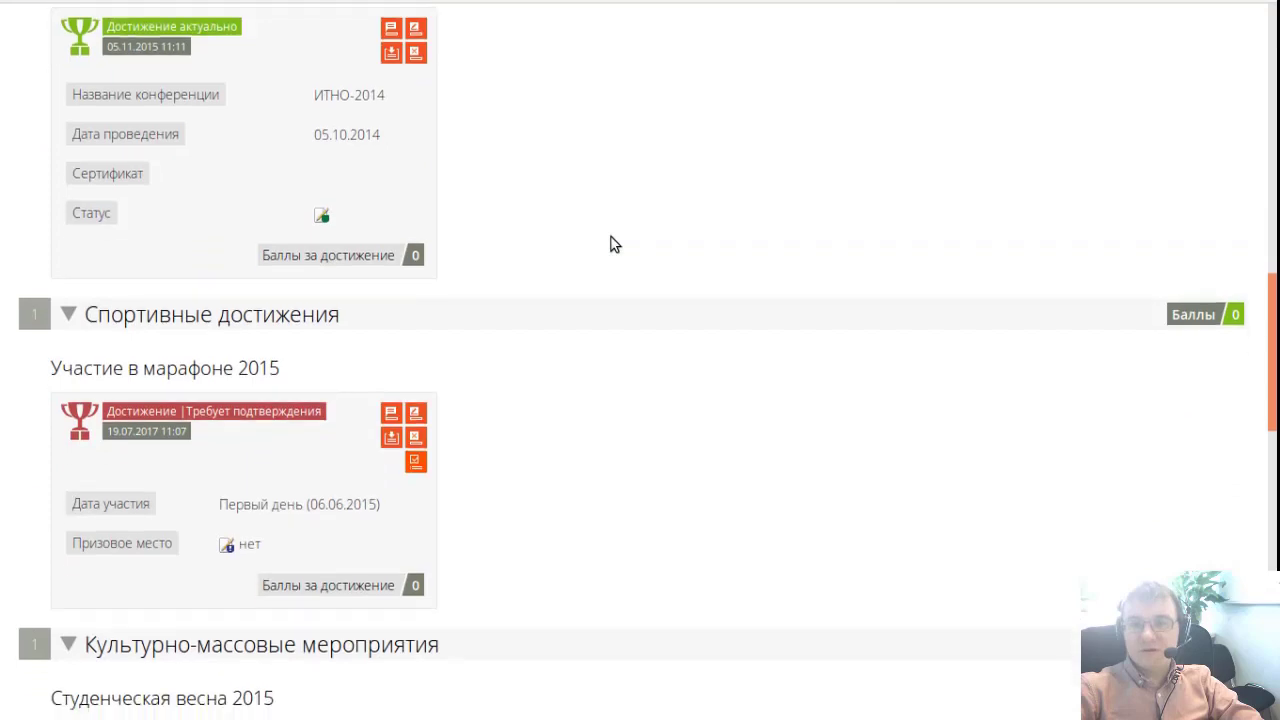
pyautogui.scroll(-3, 610, 238)
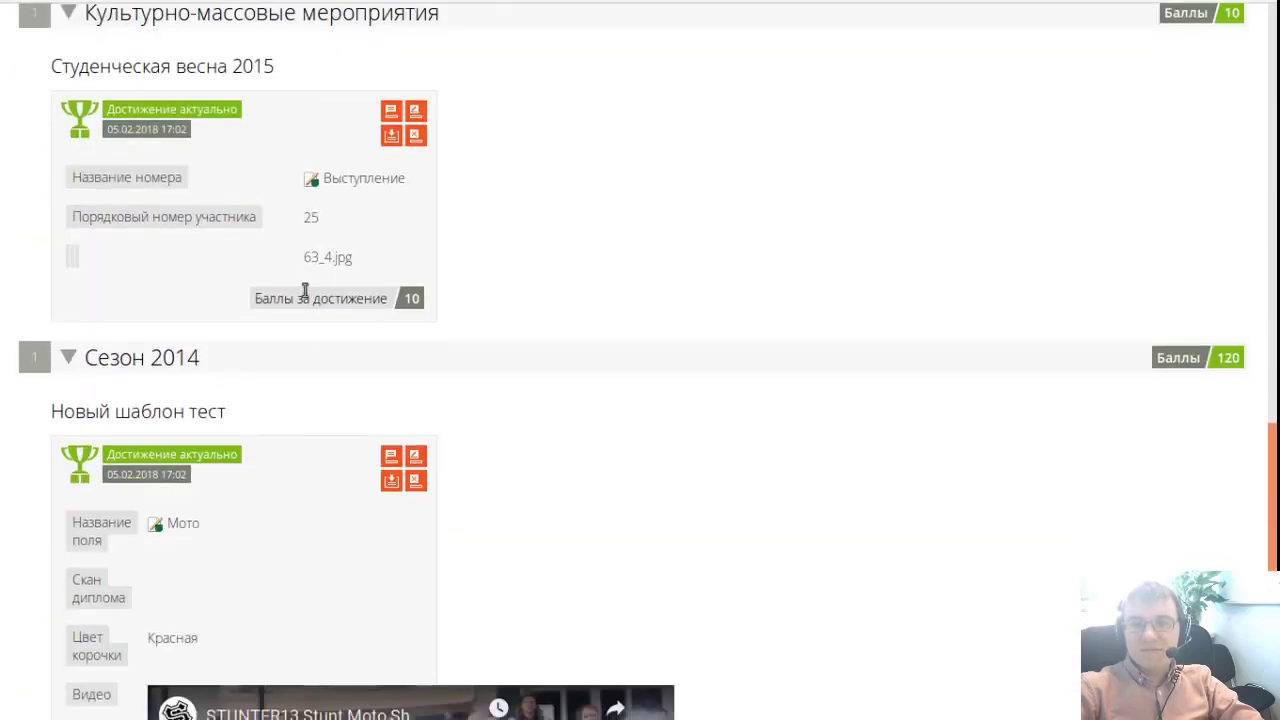
# Open the comments page of the Студенческая весна 2015 achievement and examine its form for adding a comment.
pyautogui.click(392, 115)
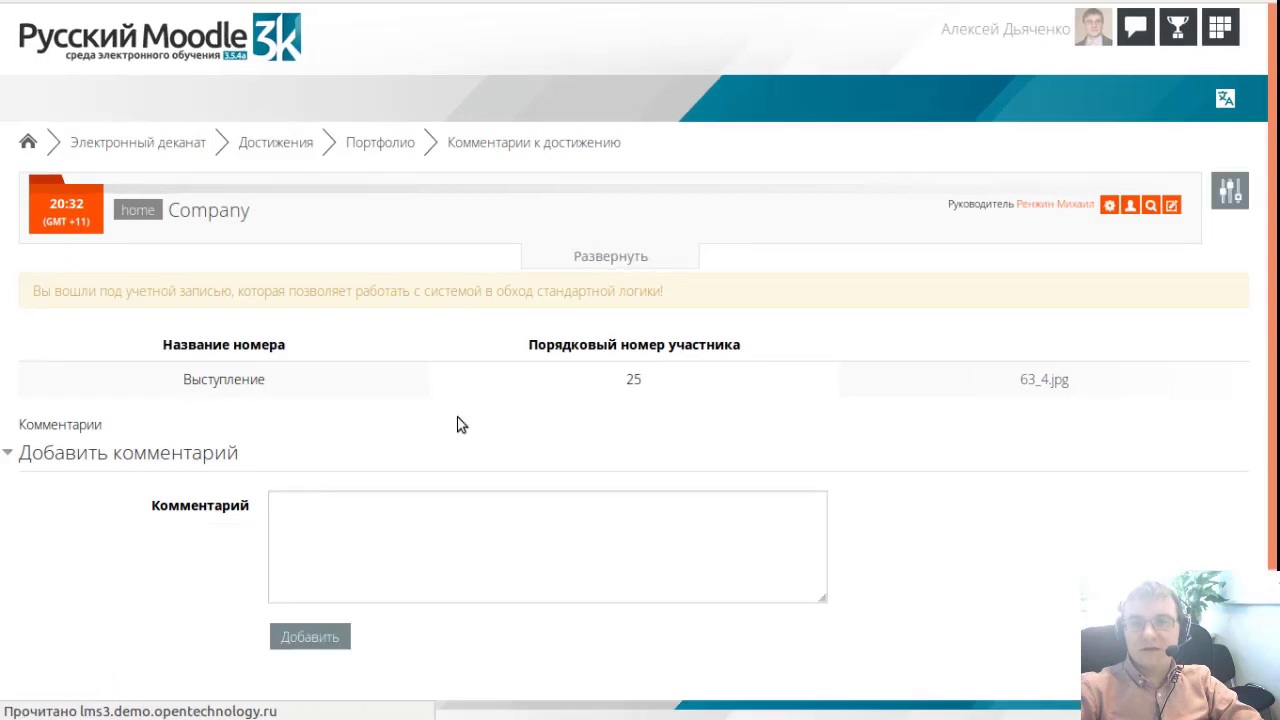
pyautogui.click(400, 567)
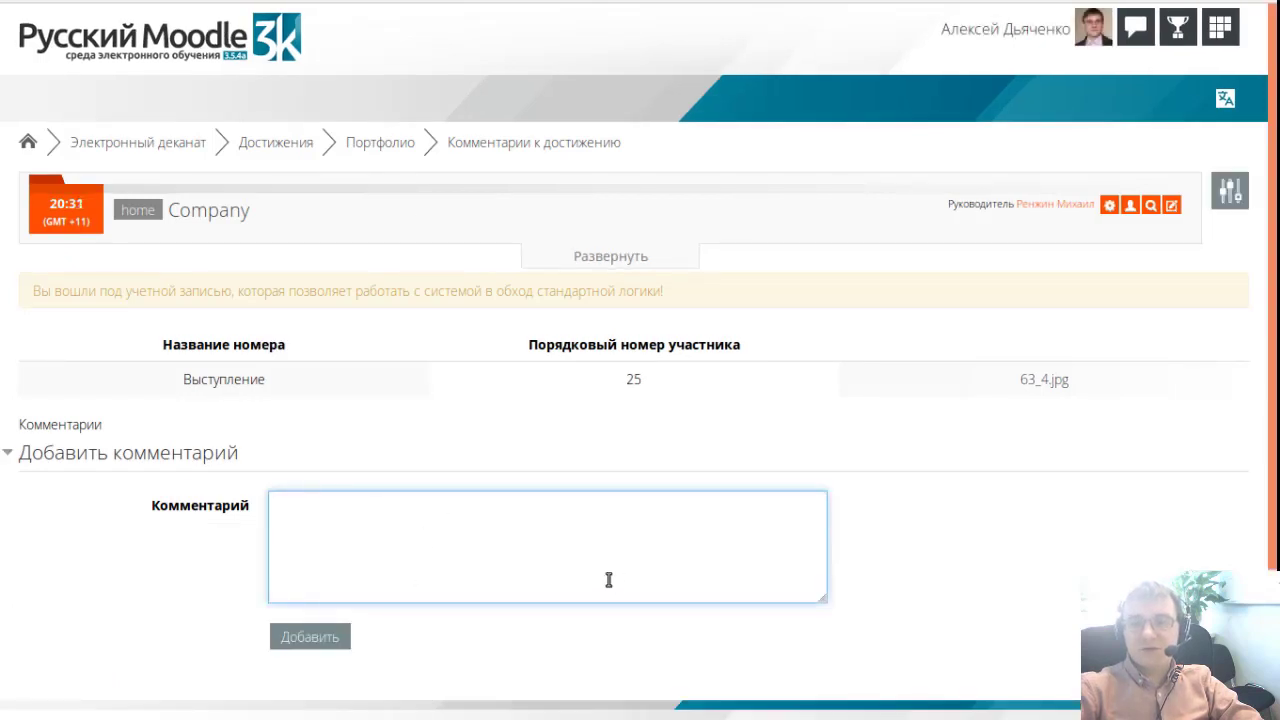
pyautogui.scroll(-2, 595, 570)
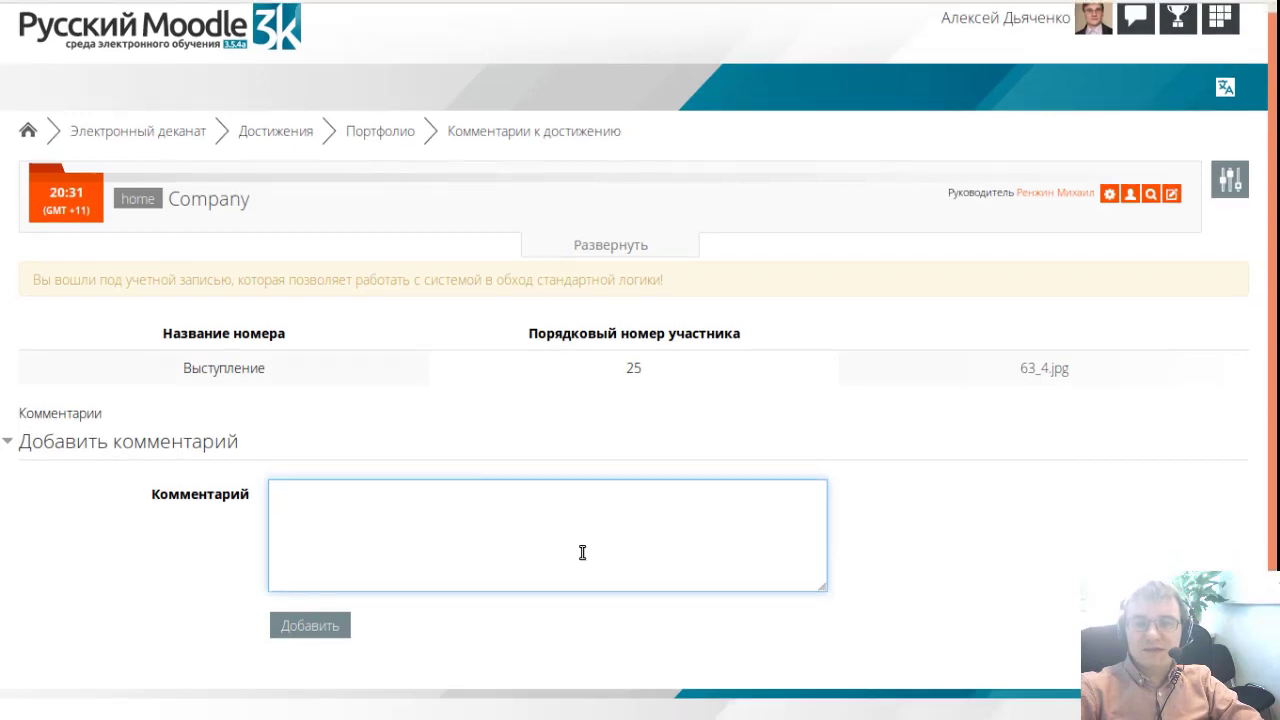
pyautogui.scroll(2, 583, 560)
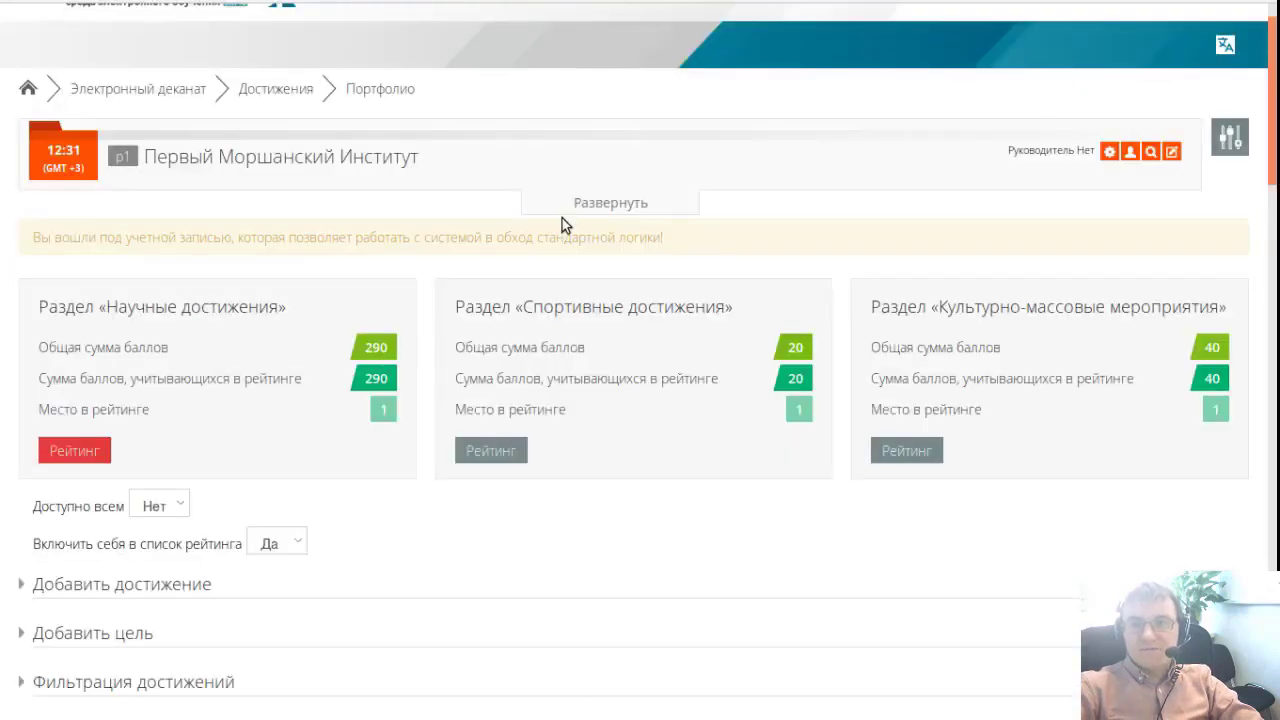
# Return to the Первый Моршанский Институт portfolio and examine its cultural and sports achievement cards.
pyautogui.scroll(-8, 562, 218)
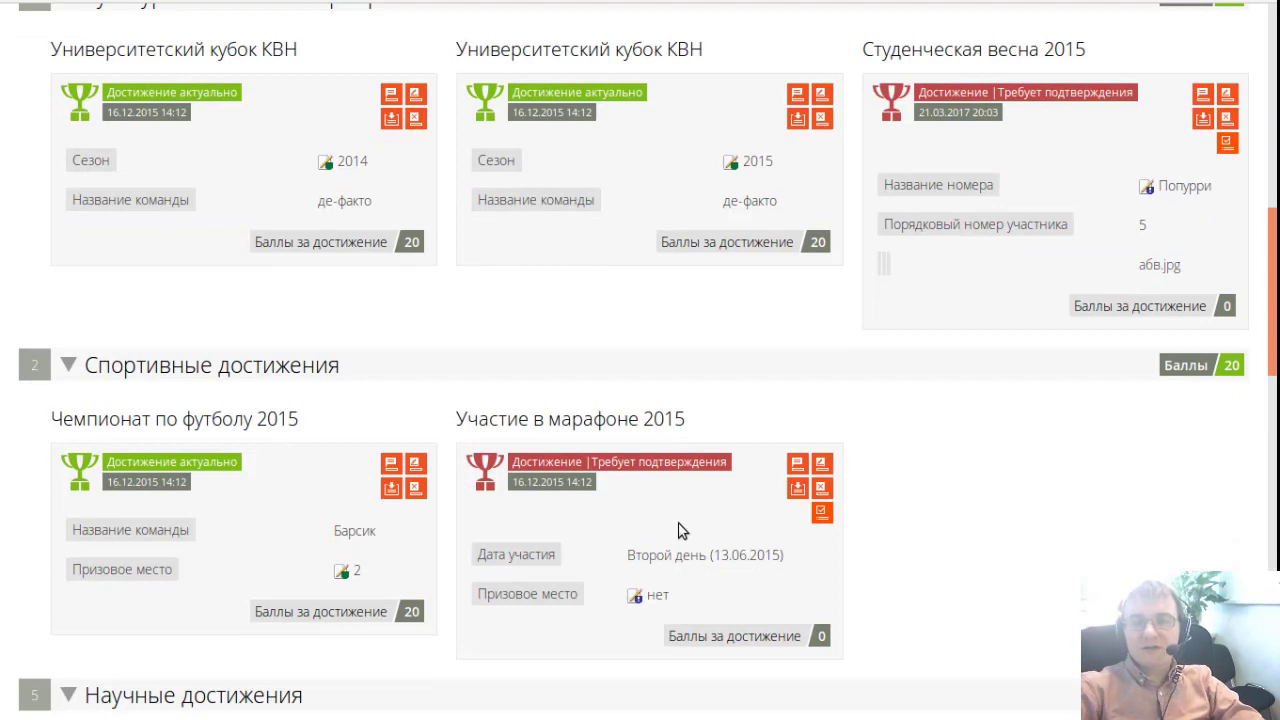
pyautogui.scroll(2, 680, 530)
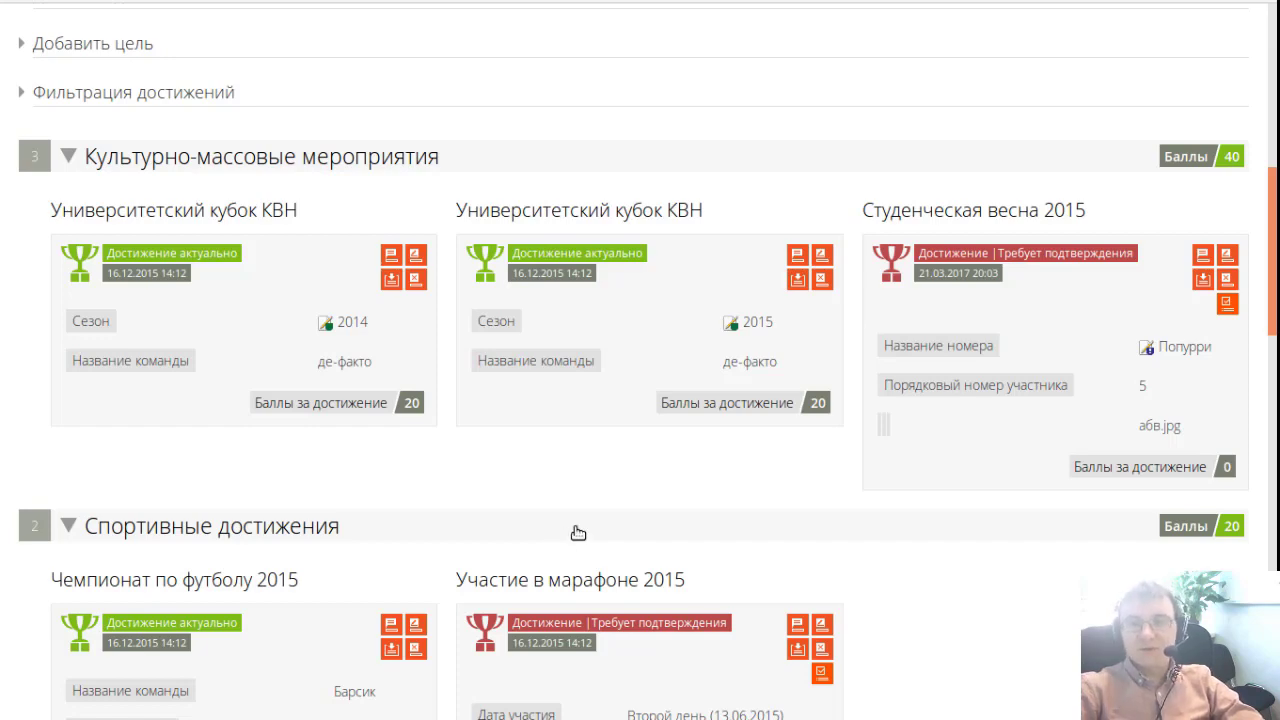
pyautogui.scroll(-2, 574, 534)
pyautogui.scroll(1, 585, 530)
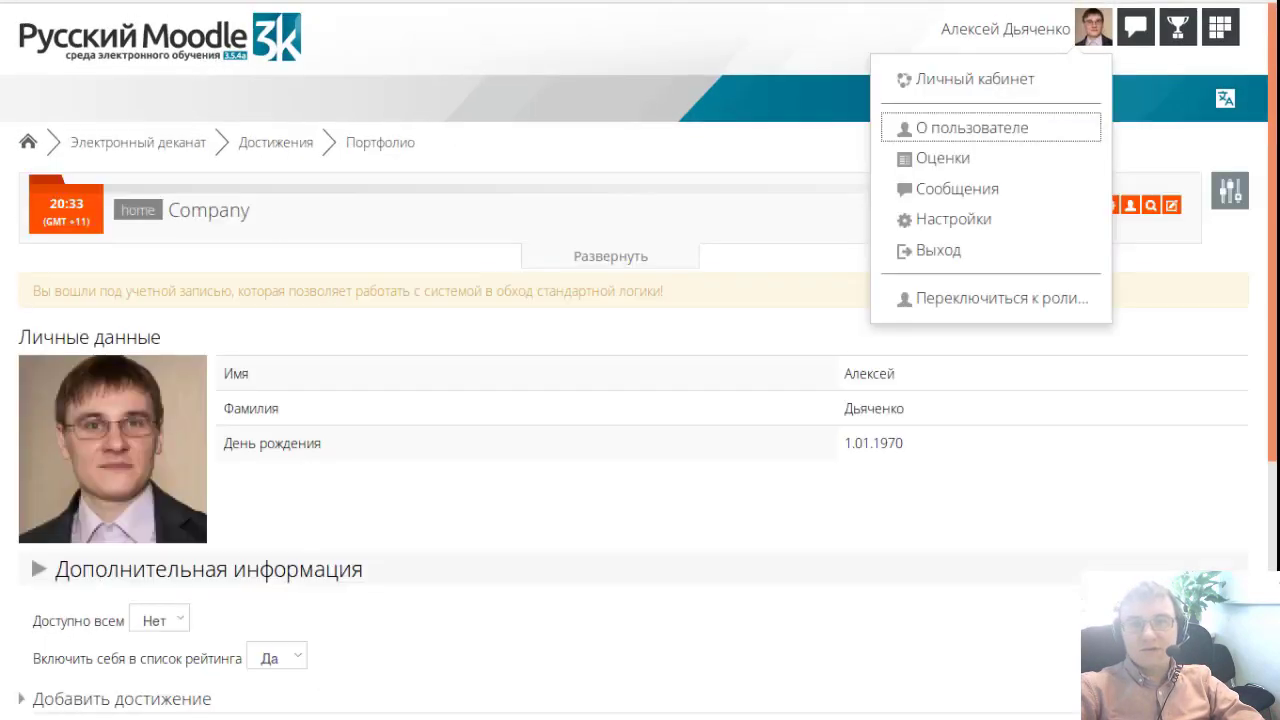
# View the full report from the О пользователе profile and go to the site home page to browse the course cards.
pyautogui.scroll(-2, 359, 352)
pyautogui.scroll(-2, 359, 345)
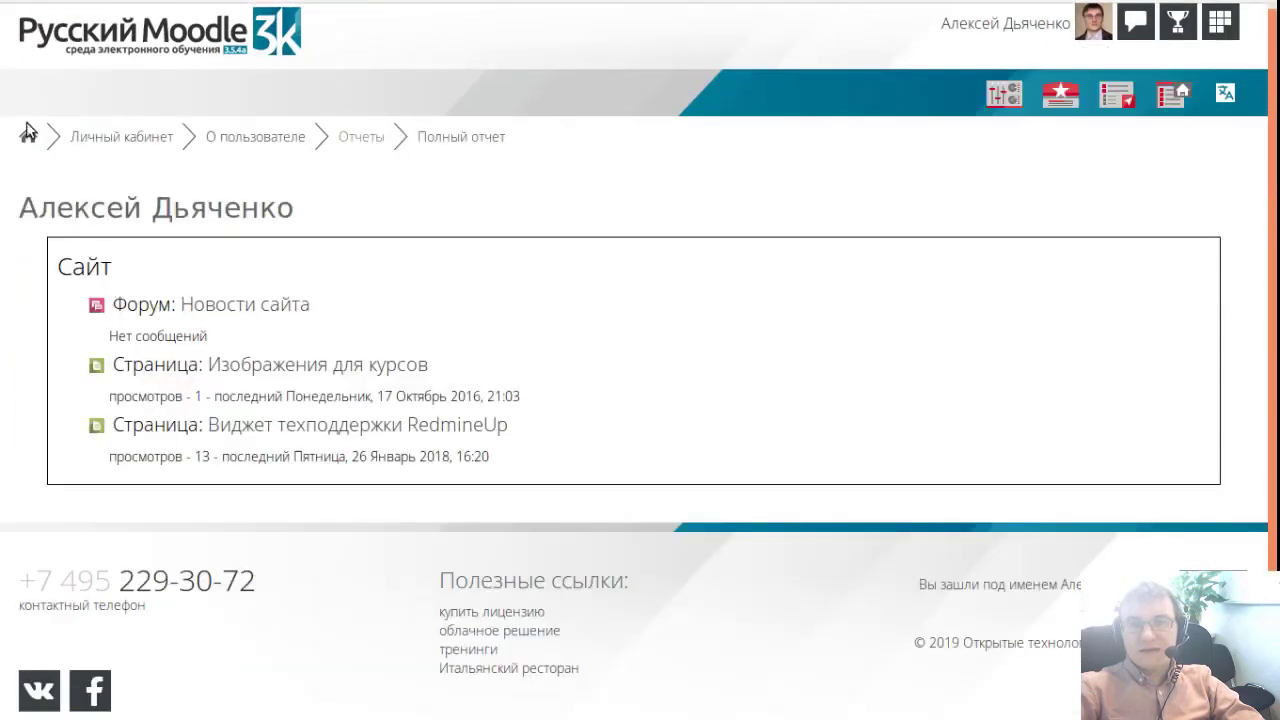
pyautogui.click(28, 138)
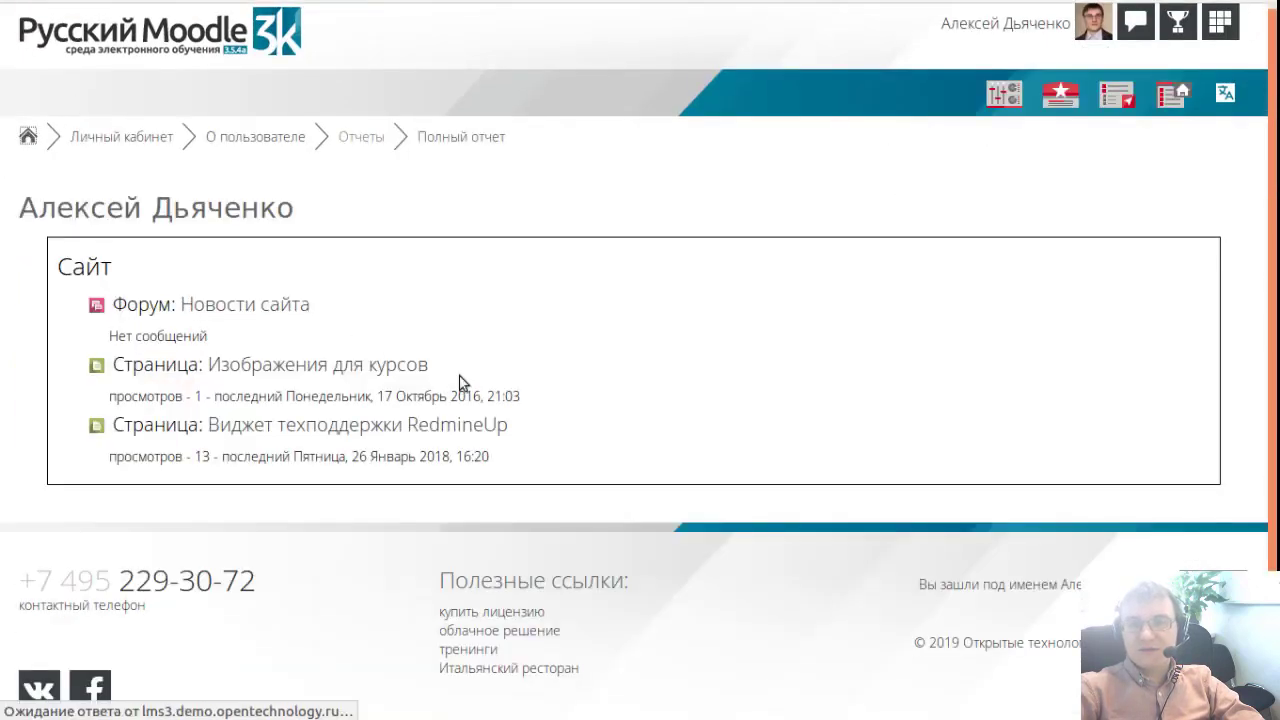
pyautogui.scroll(-6, 458, 375)
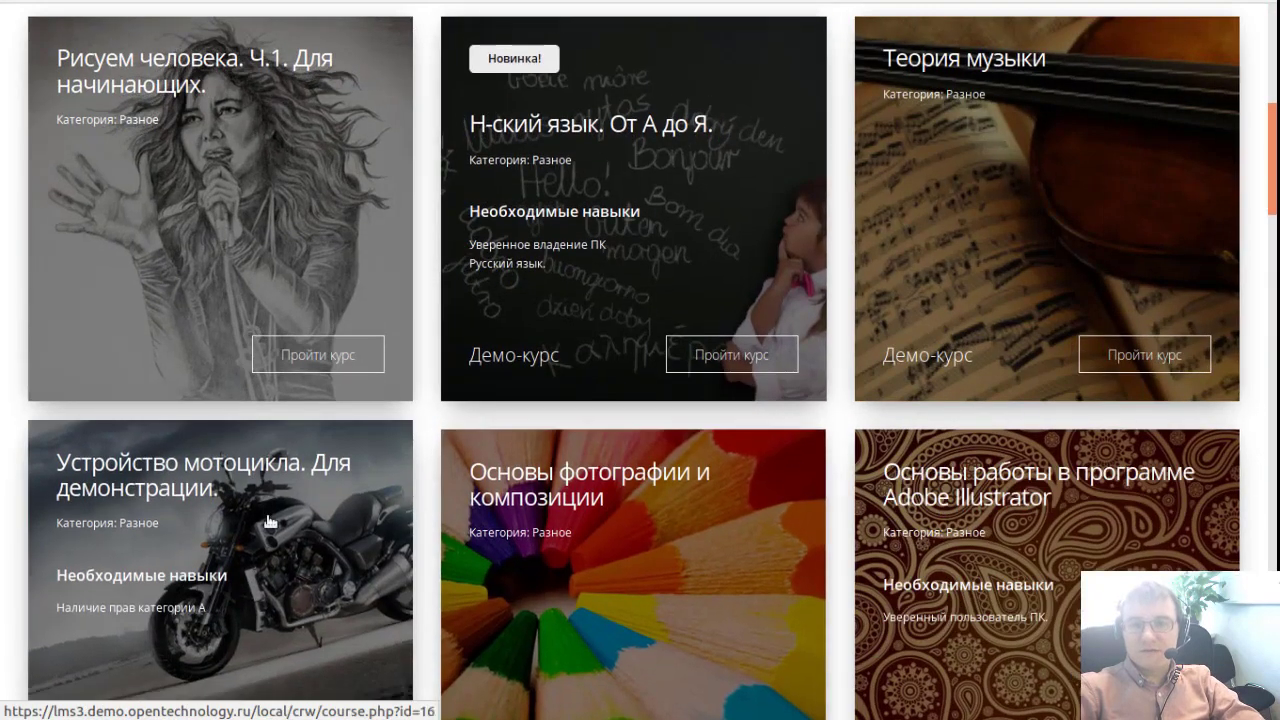
# Open the Устройство мотоцикла. Для демонстрации. course from its card, enter it and look through the topic contents.
pyautogui.click(268, 521)
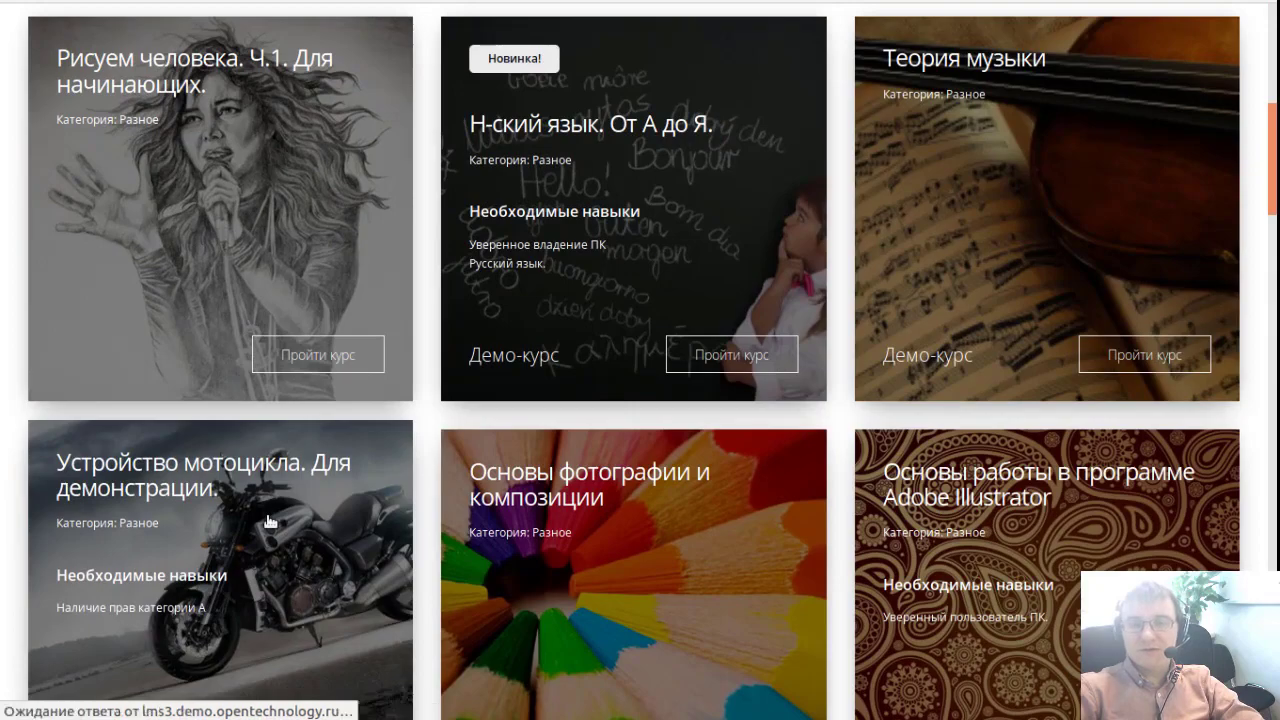
pyautogui.scroll(-4, 268, 521)
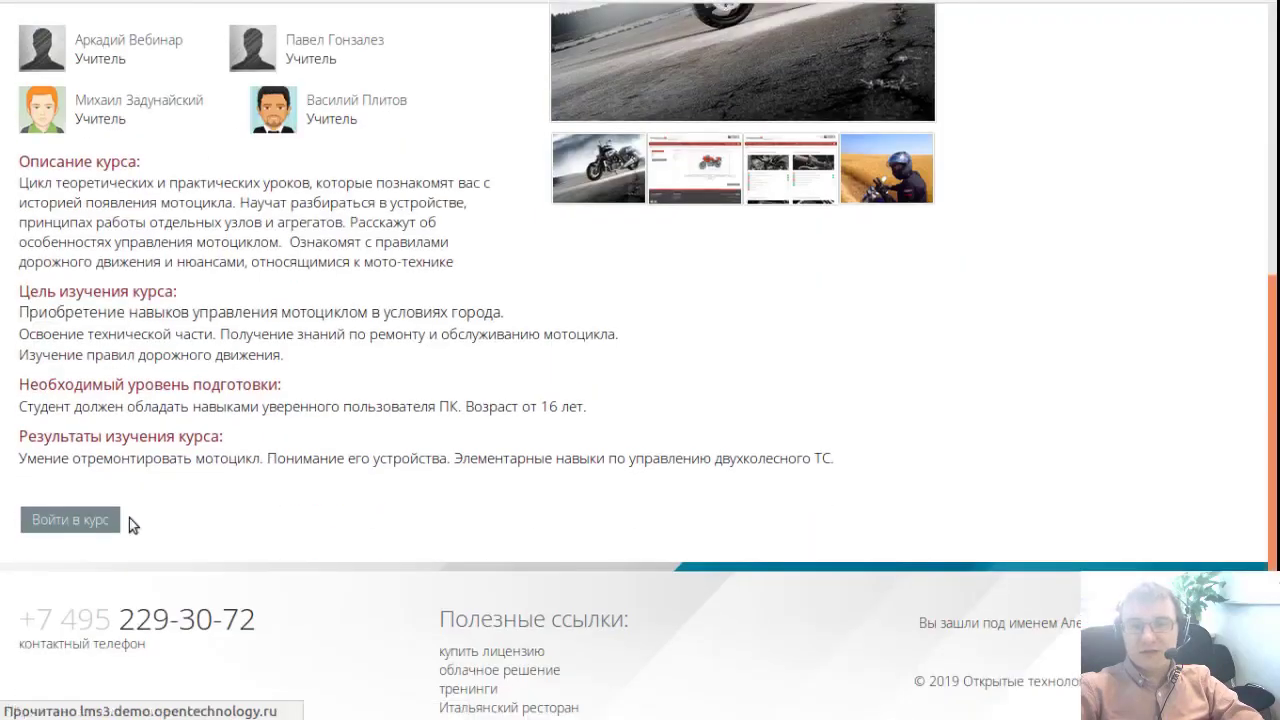
pyautogui.click(86, 520)
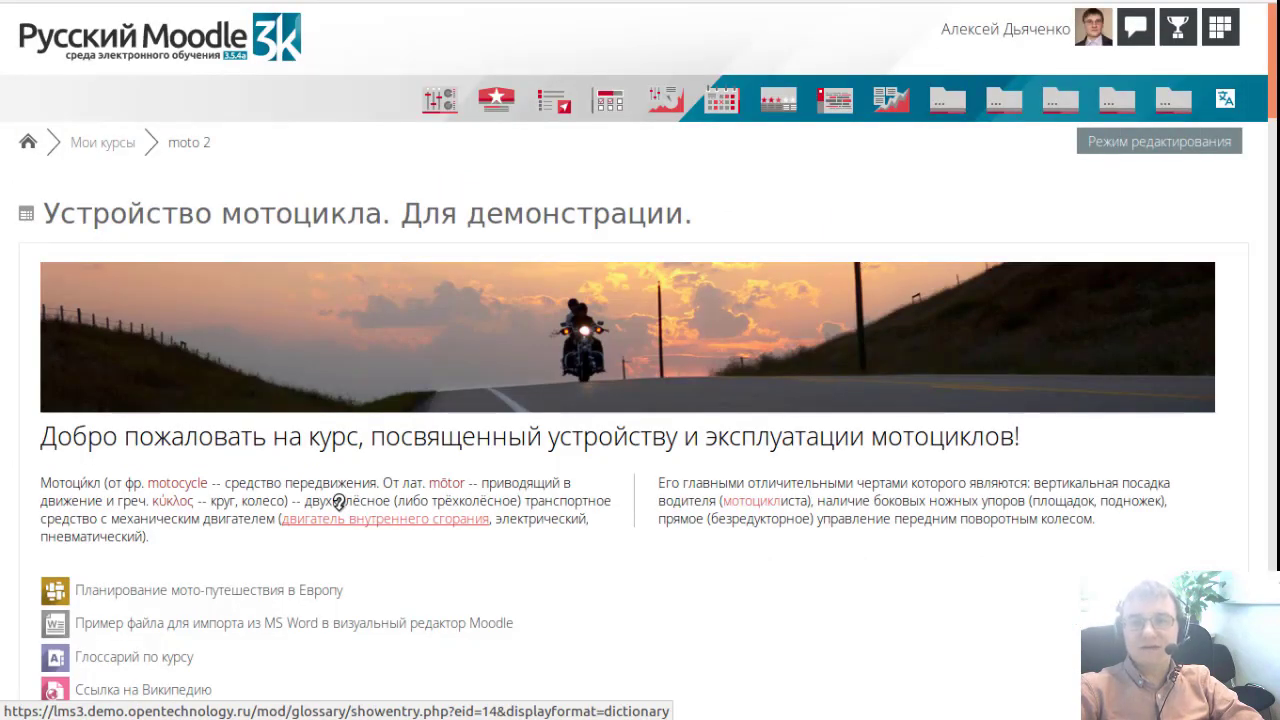
pyautogui.scroll(-4, 339, 502)
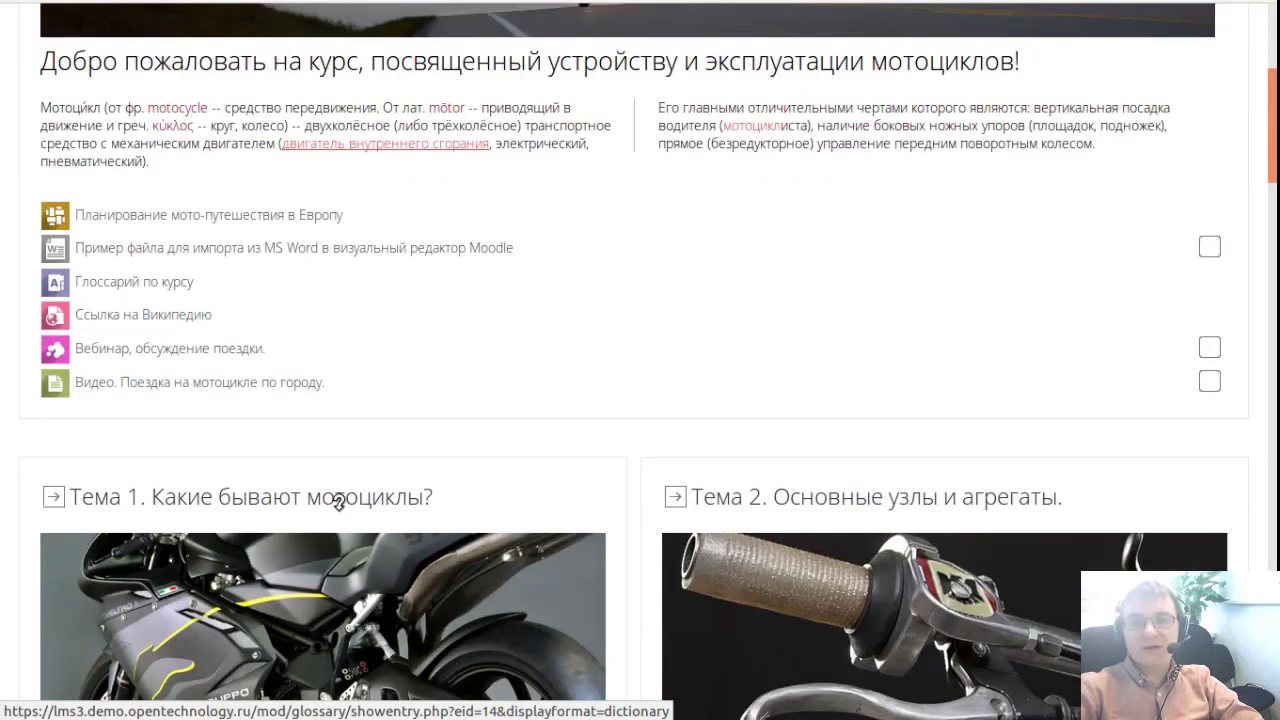
pyautogui.scroll(-3, 339, 502)
pyautogui.scroll(-2, 339, 502)
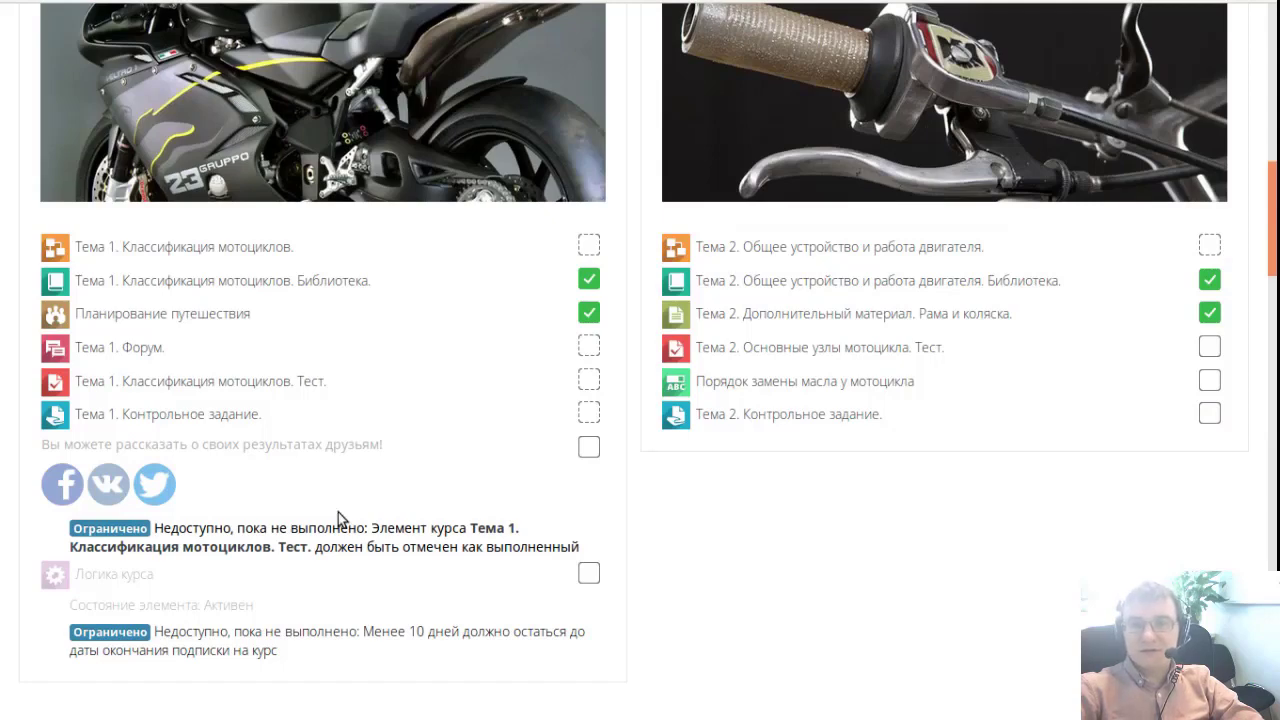
# Open the grading table of the Тема 1. Контрольное задание. assignment and look through the students' submissions.
pyautogui.click(128, 421)
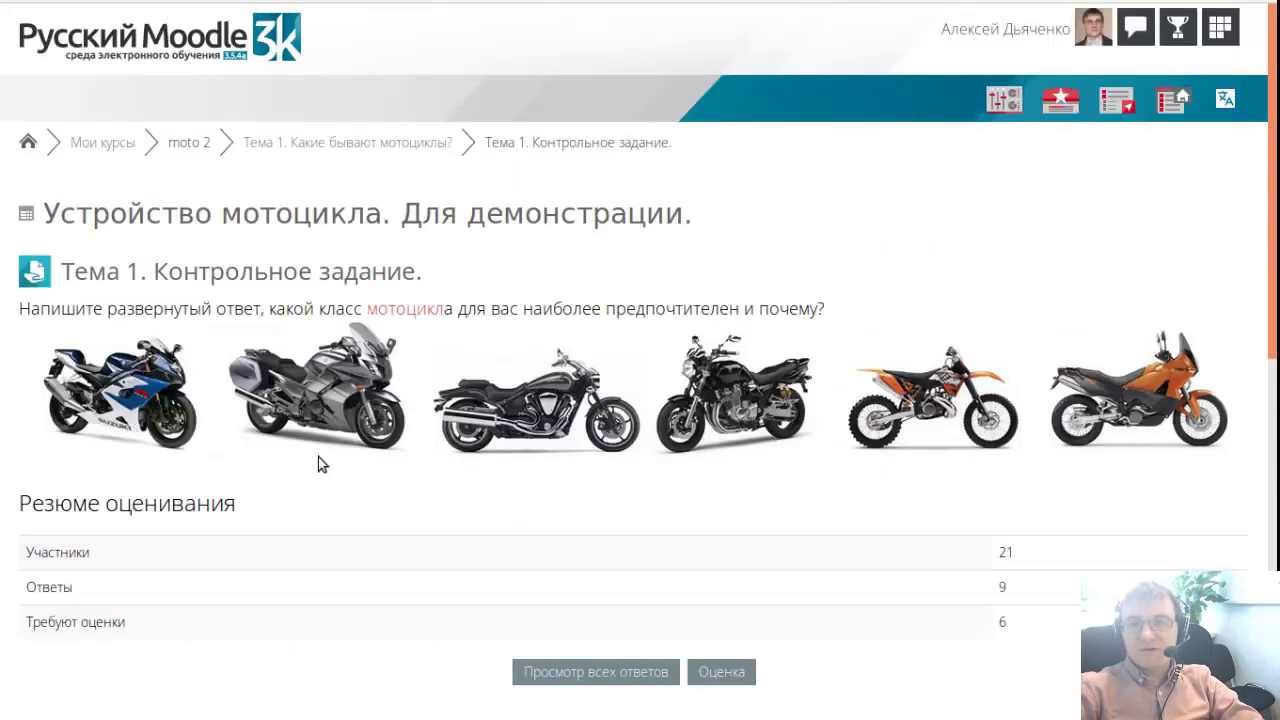
pyautogui.scroll(-3, 320, 464)
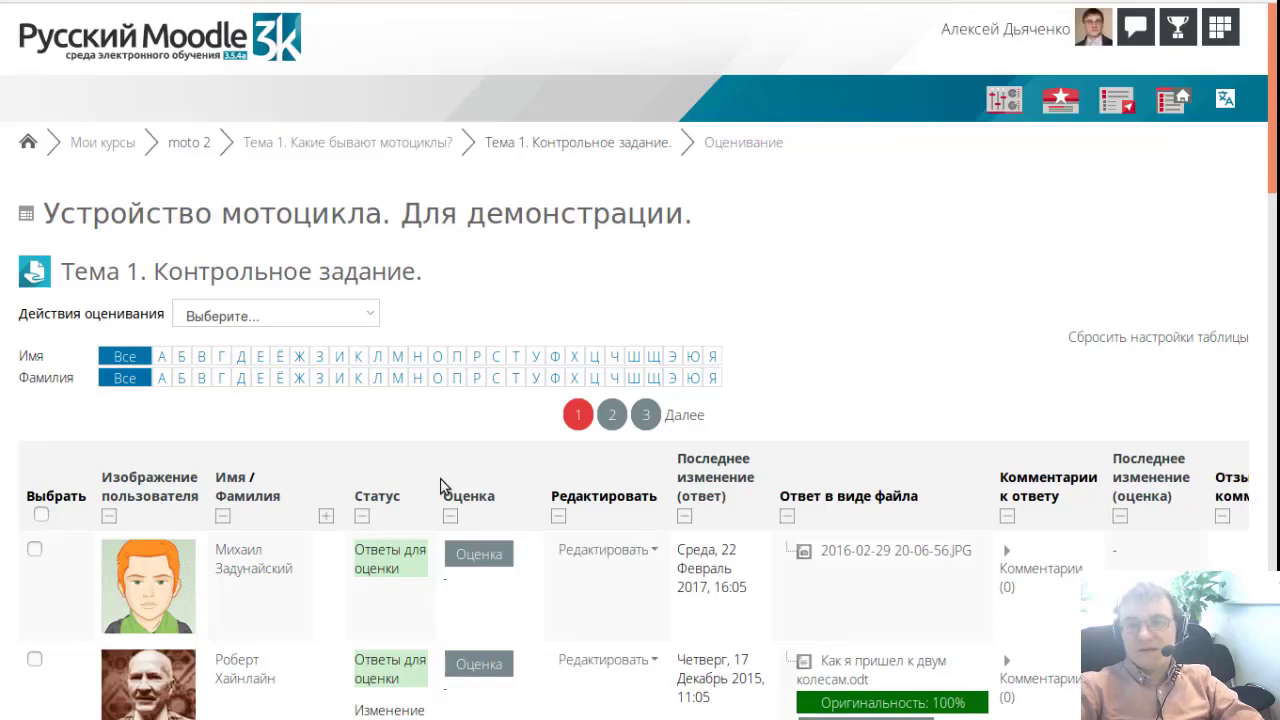
pyautogui.scroll(-3, 440, 486)
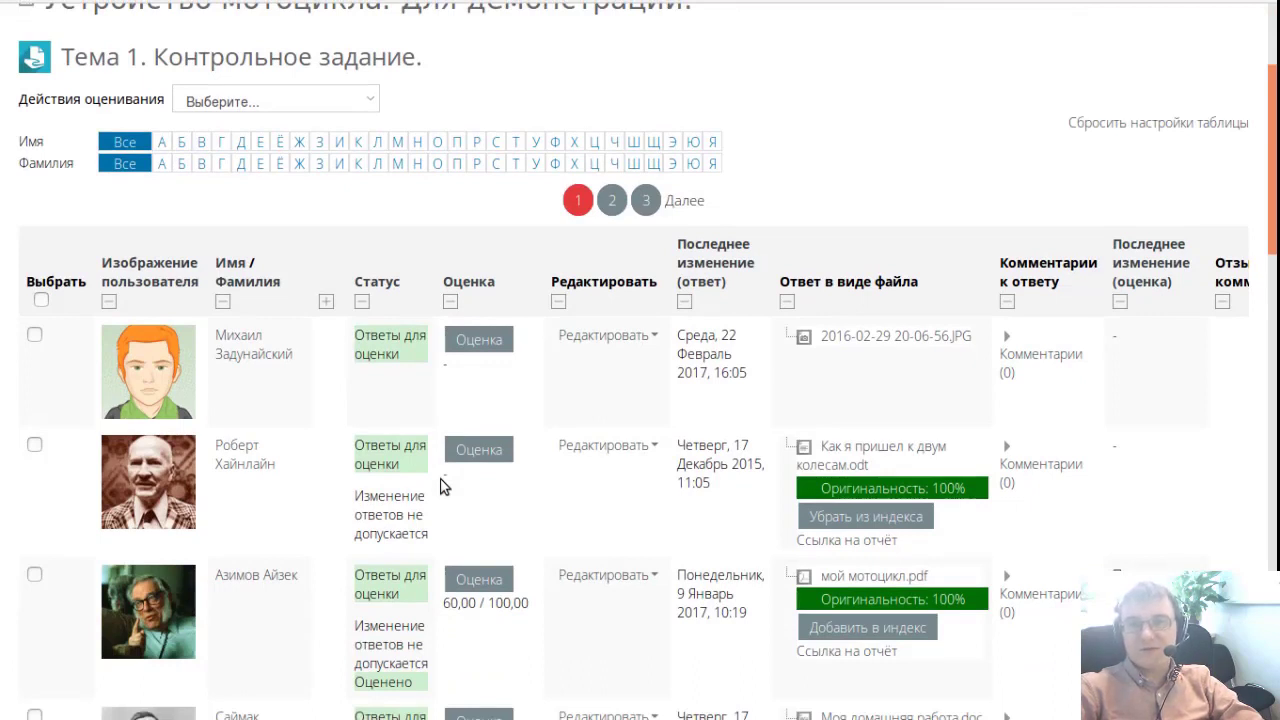
pyautogui.scroll(-3, 445, 486)
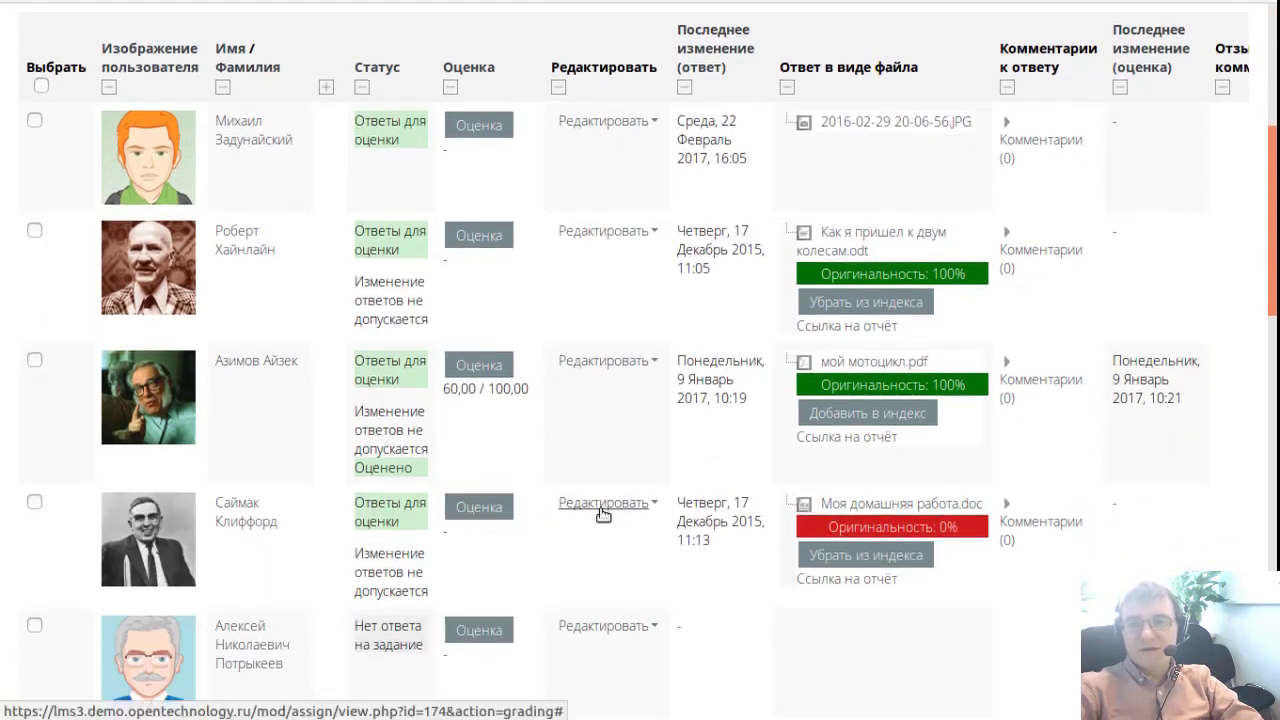
pyautogui.scroll(1, 603, 514)
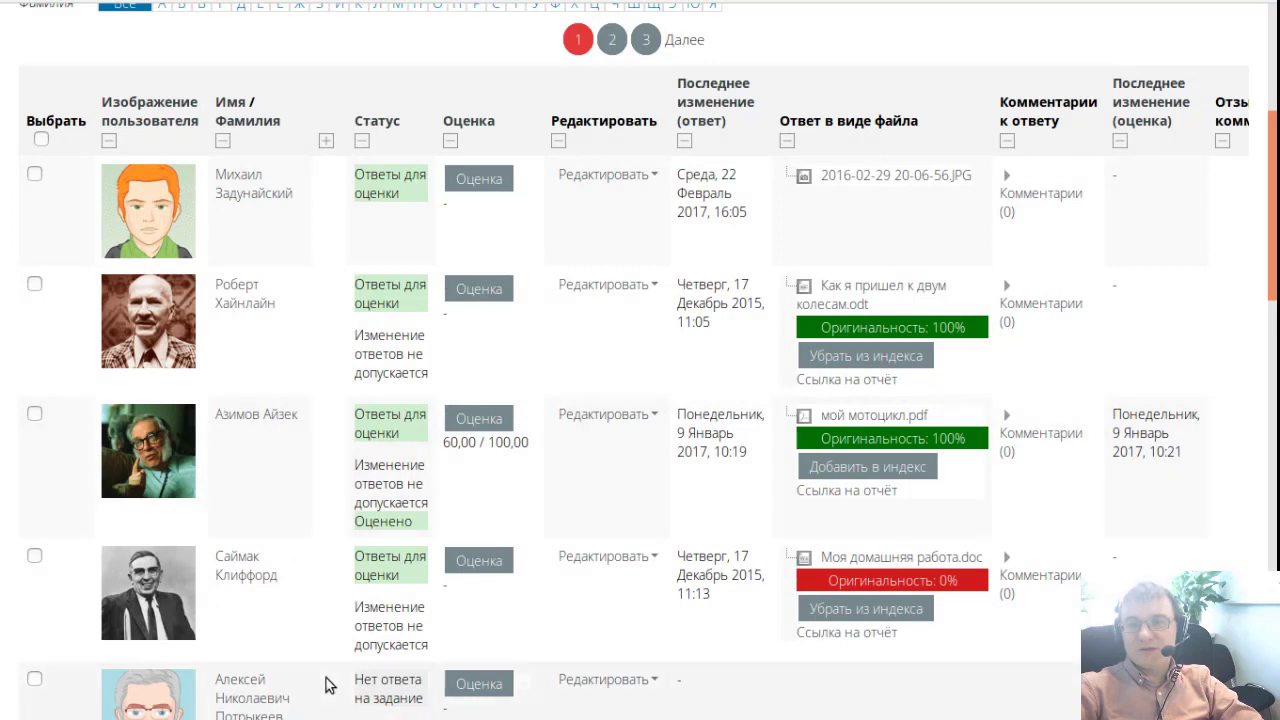
pyautogui.scroll(-1, 345, 574)
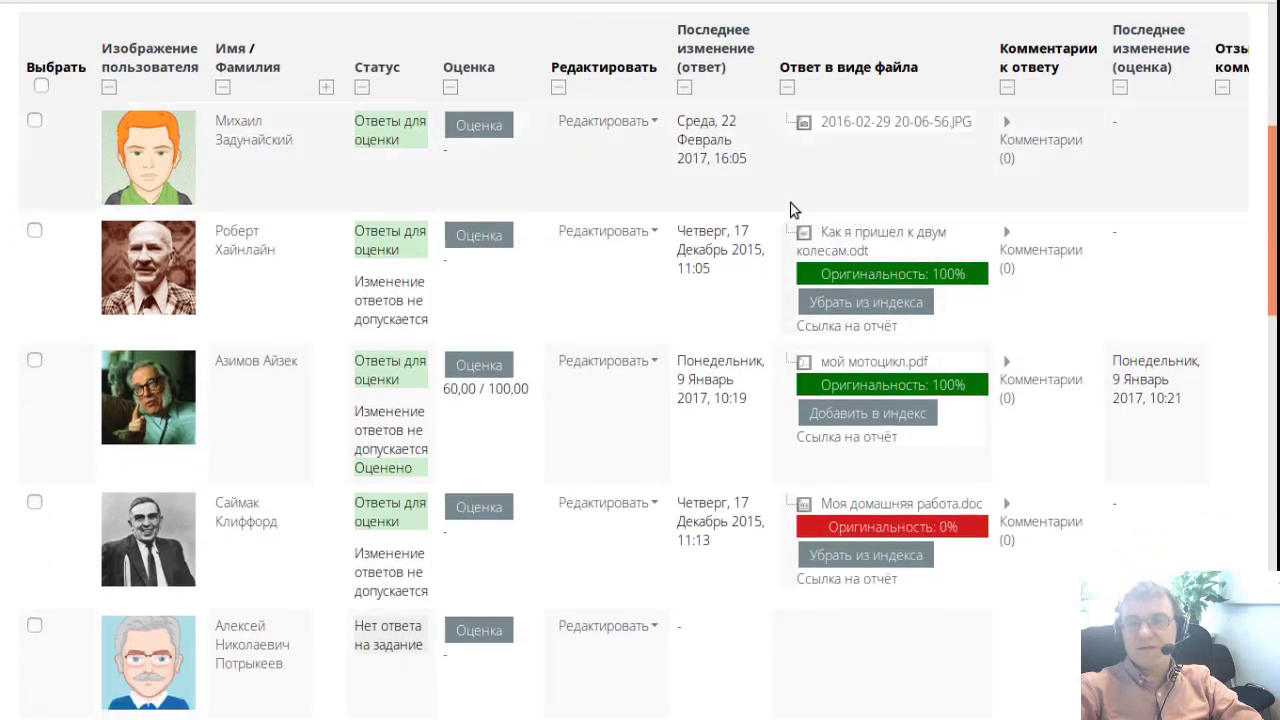
# Expand the comments for the Как я пришел к двум колесам.odt submission and examine its originality score and report link.
pyautogui.click(1007, 249)
pyautogui.click(1067, 267)
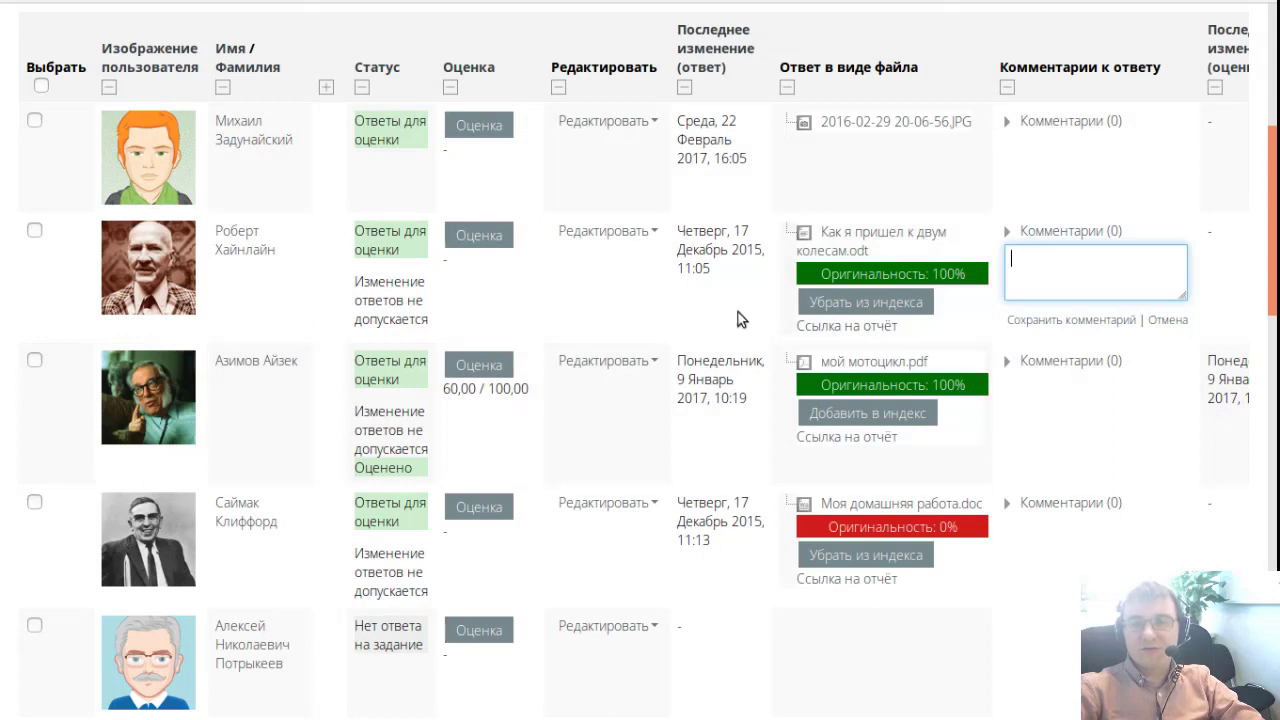
pyautogui.moveTo(802, 270); pyautogui.dragTo(968, 283)
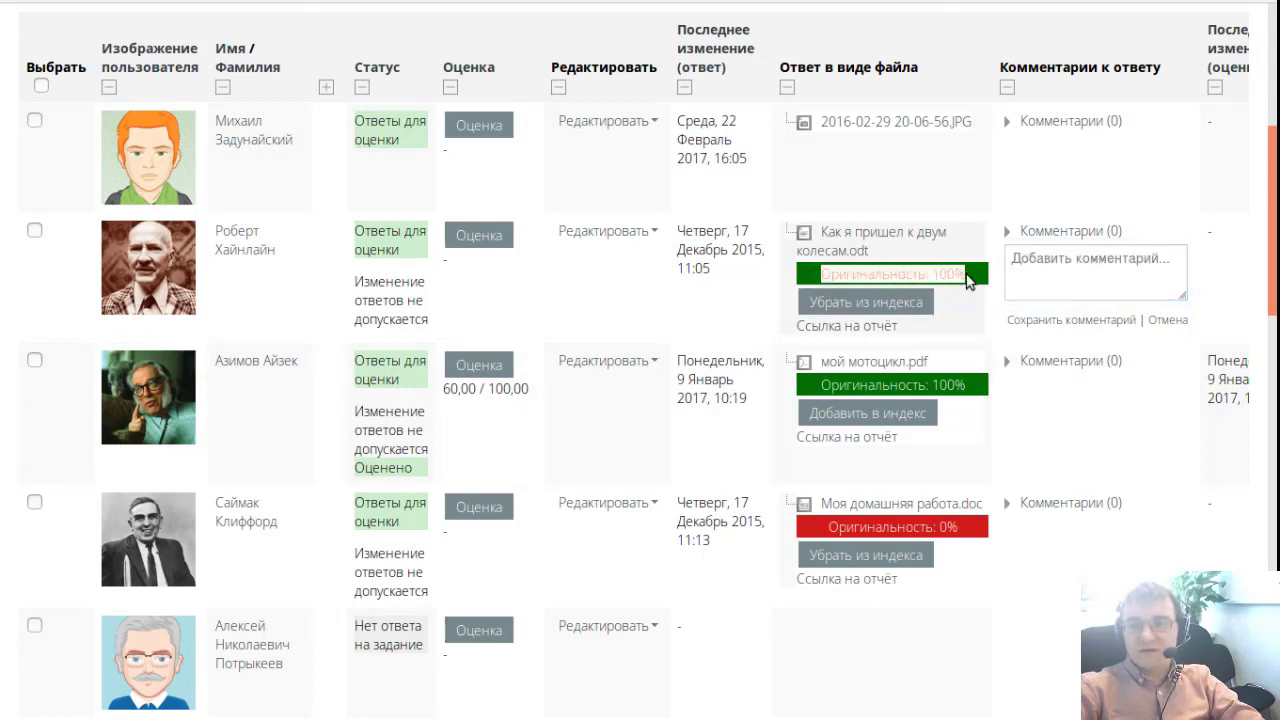
pyautogui.click(978, 300)
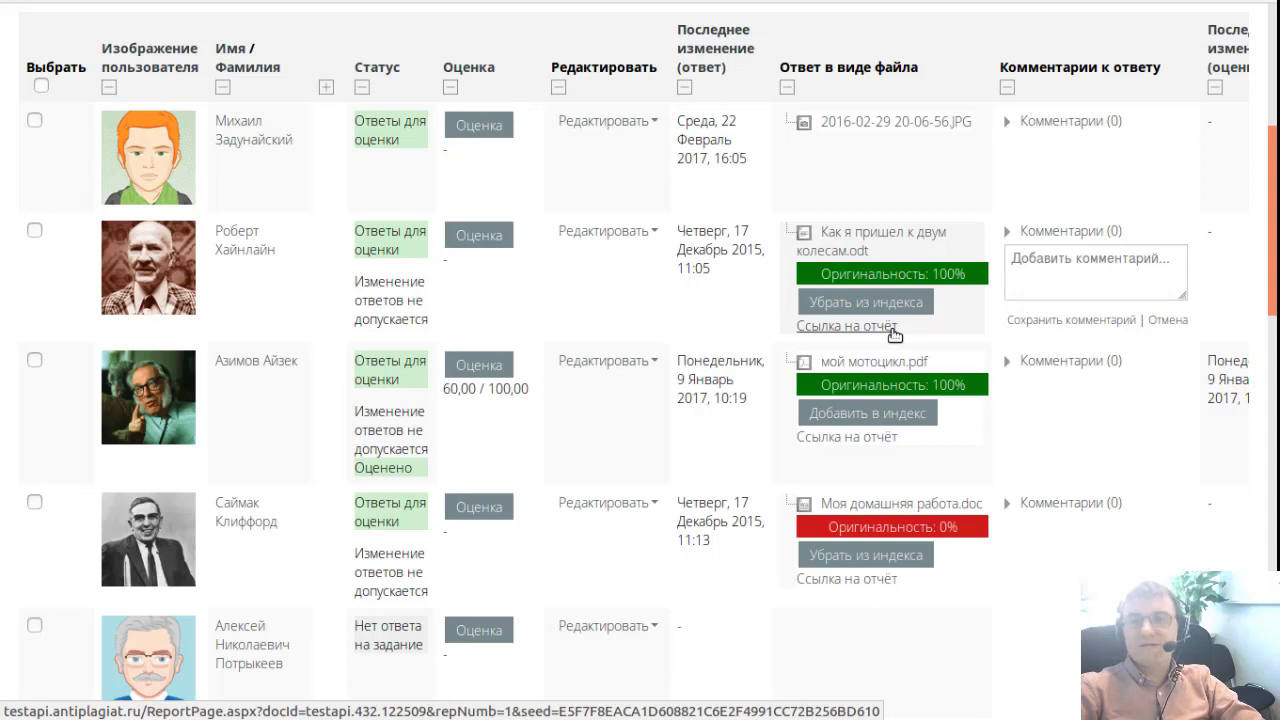
# Open the grading page for the мой мотоцикл.pdf submission and examine the annotations across its page.
pyautogui.click(477, 365)
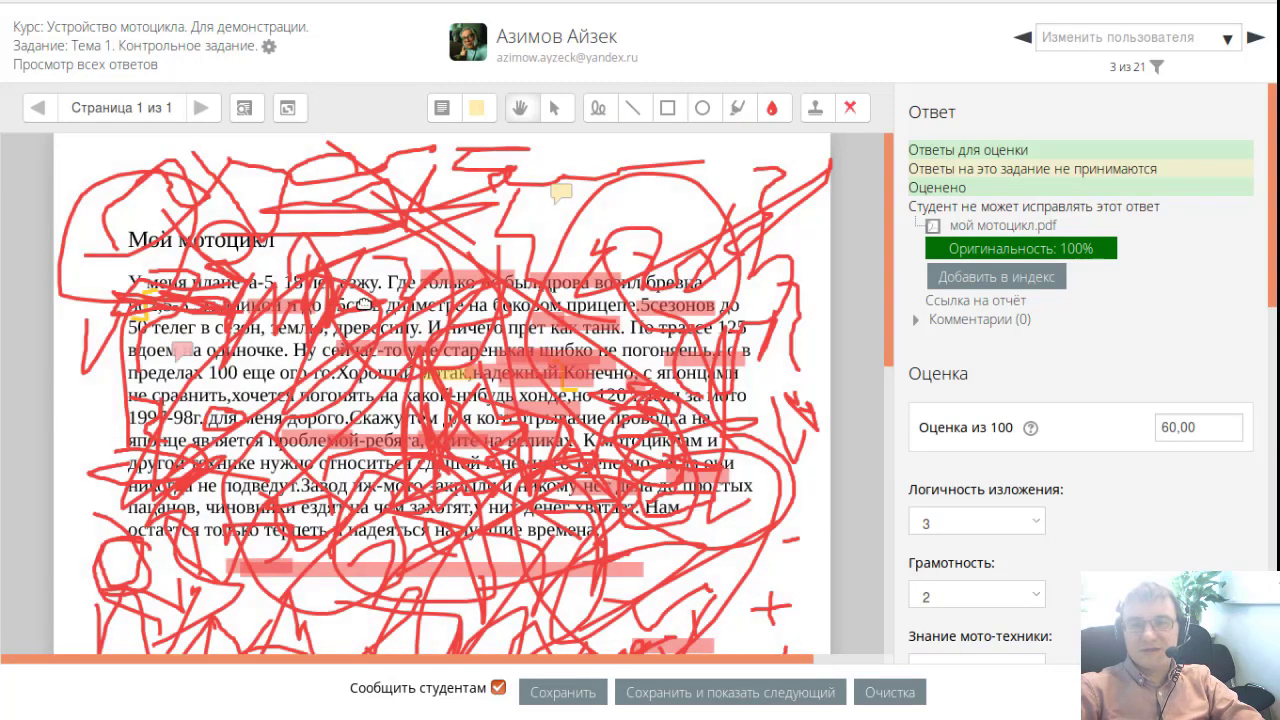
pyautogui.scroll(-3, 365, 304)
pyautogui.scroll(3, 360, 310)
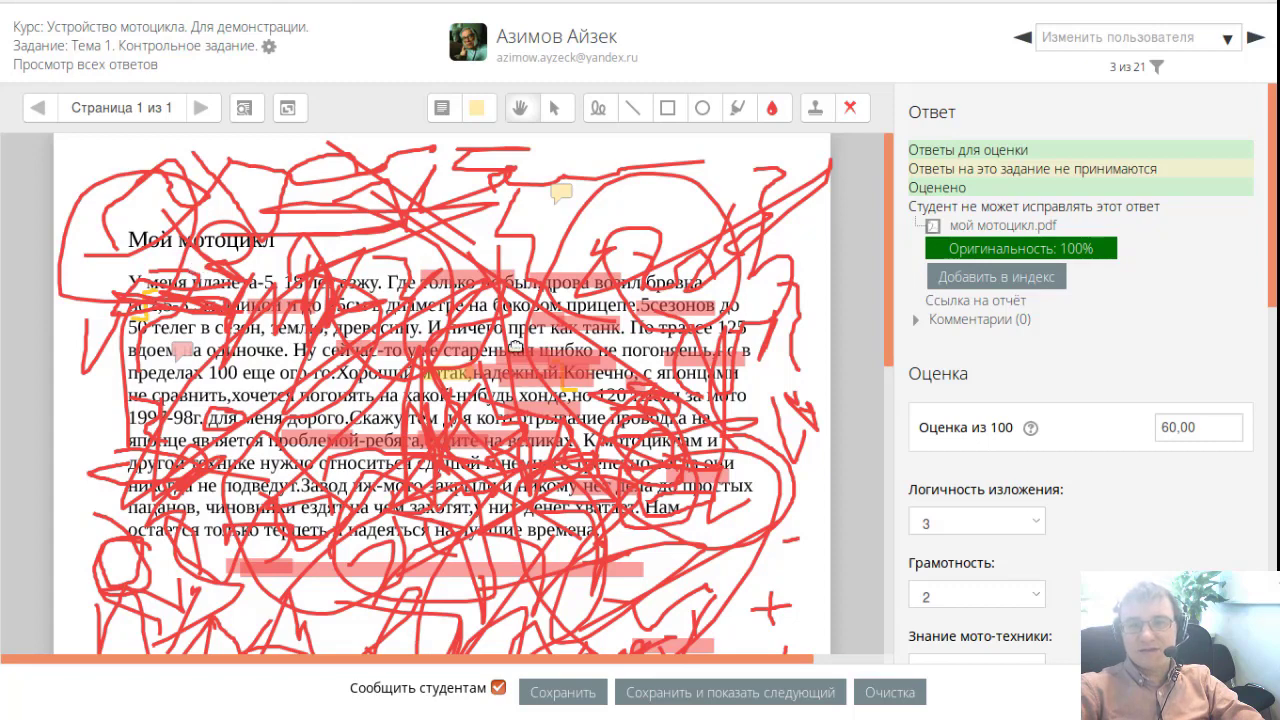
pyautogui.scroll(-3, 587, 463)
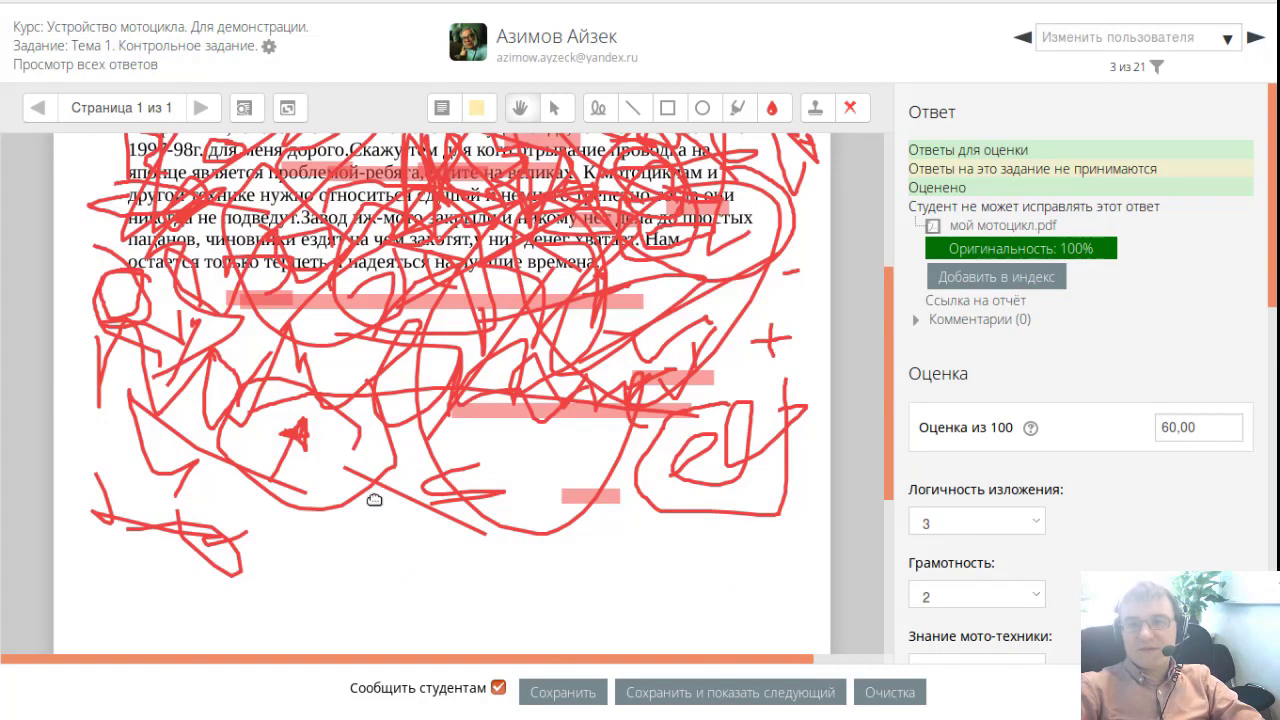
pyautogui.scroll(-3, 373, 496)
pyautogui.scroll(5, 373, 498)
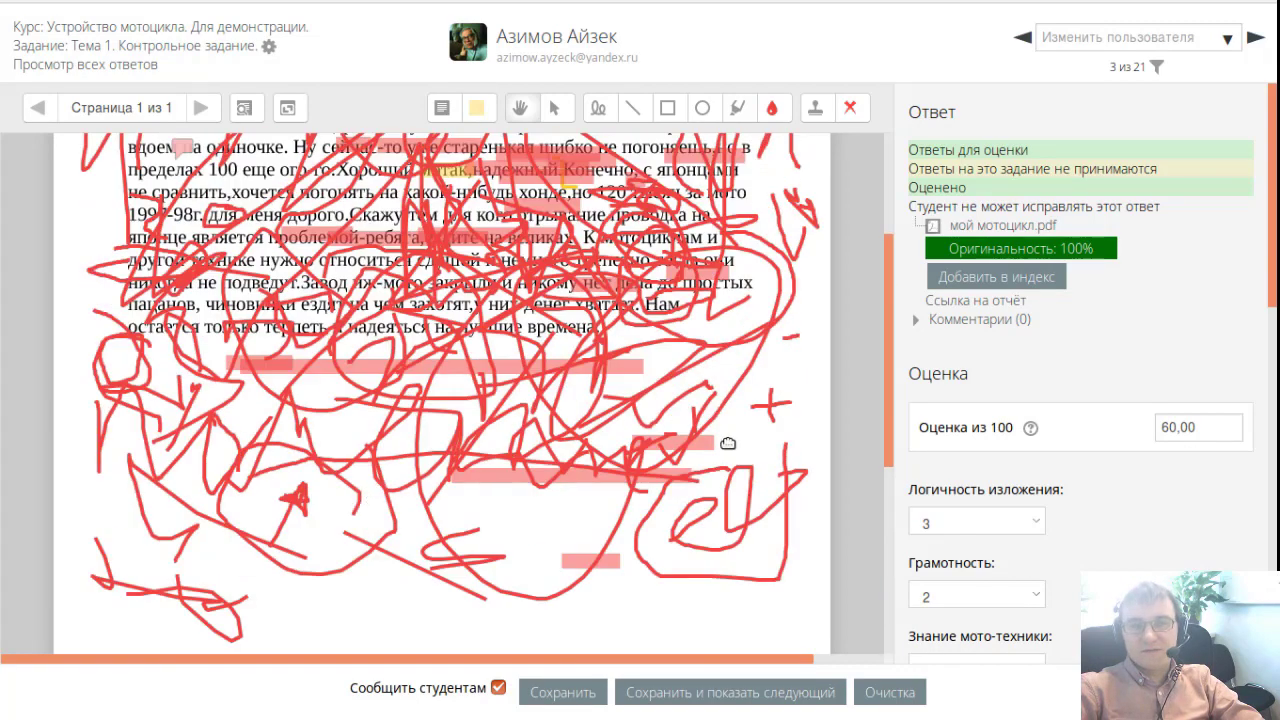
pyautogui.scroll(2, 730, 444)
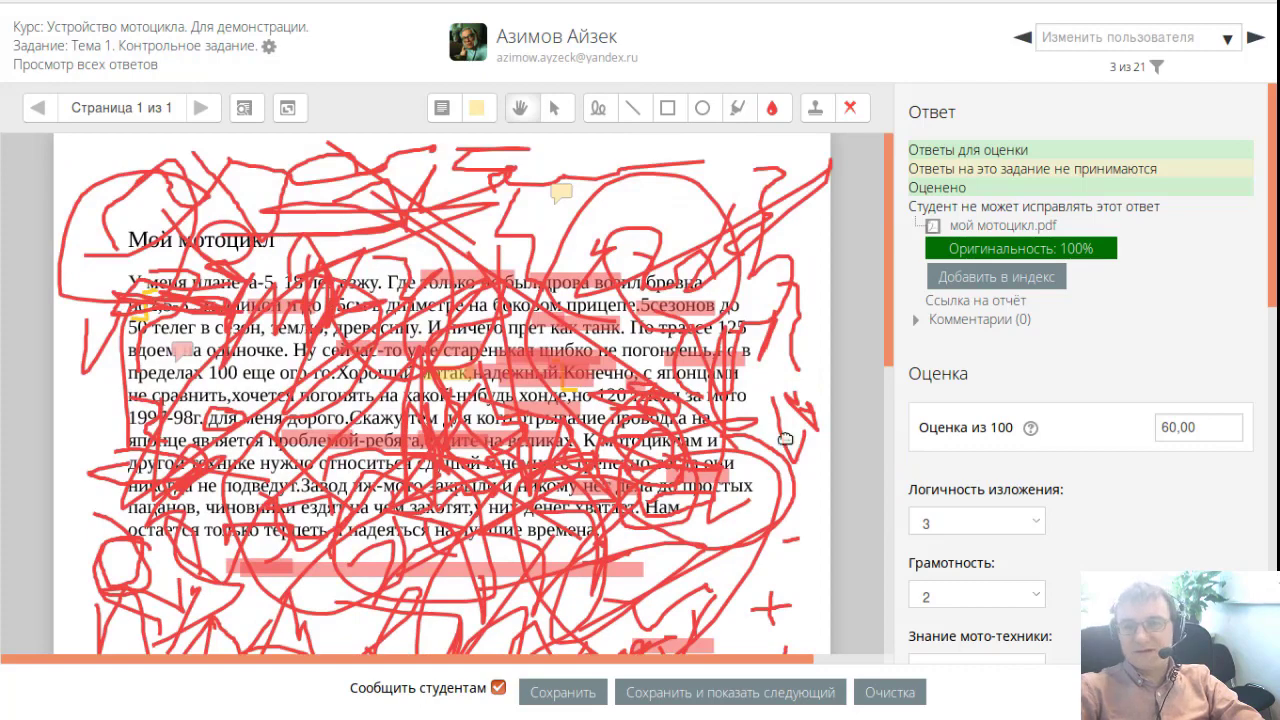
pyautogui.scroll(-2, 742, 440)
# Examine the submission's grading criteria, the Отзыв в виде комментария editor and the Настройки попытки section.
pyautogui.scroll(-3, 1082, 448)
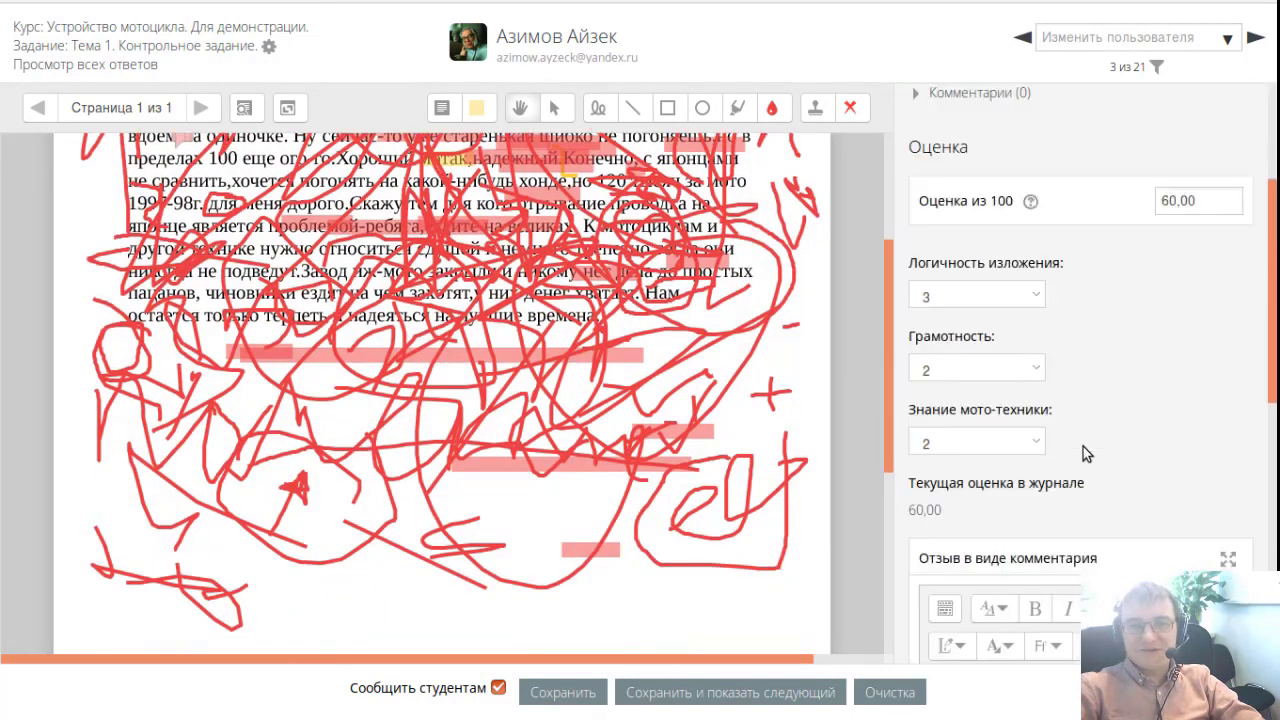
pyautogui.scroll(-4, 1081, 445)
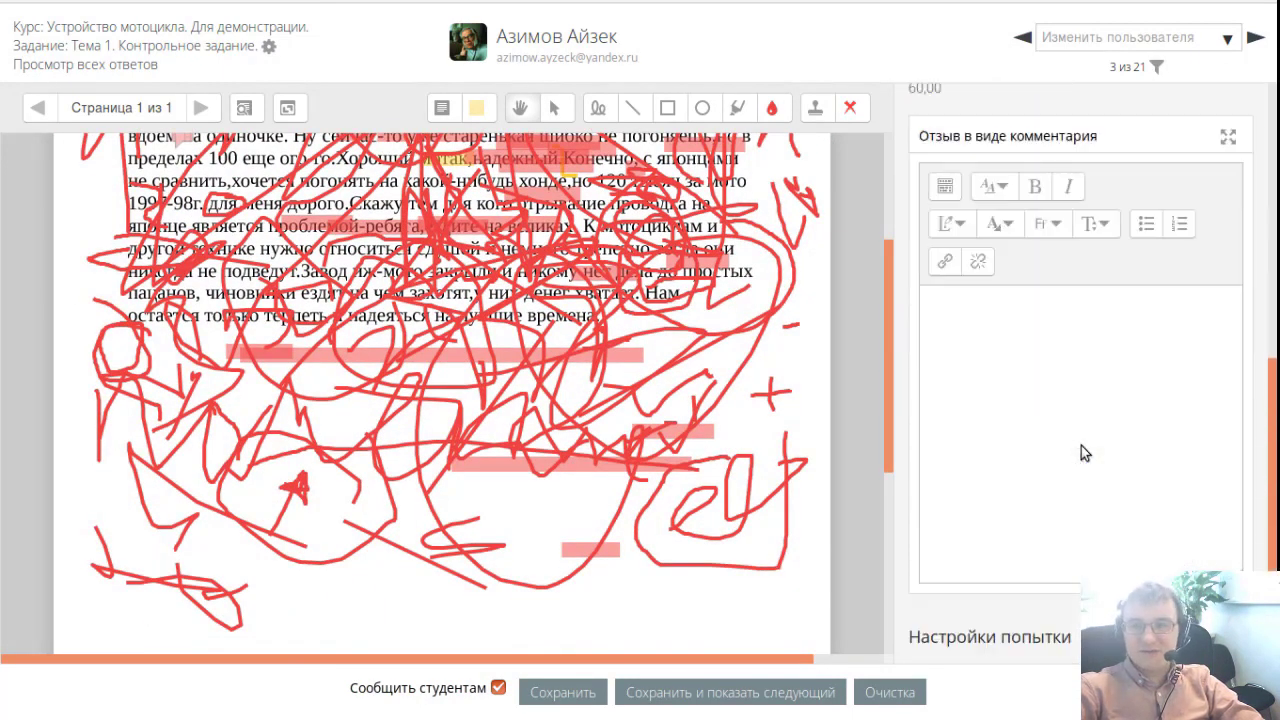
pyautogui.scroll(3, 1078, 462)
pyautogui.click(1032, 555)
pyautogui.scroll(-4, 1150, 470)
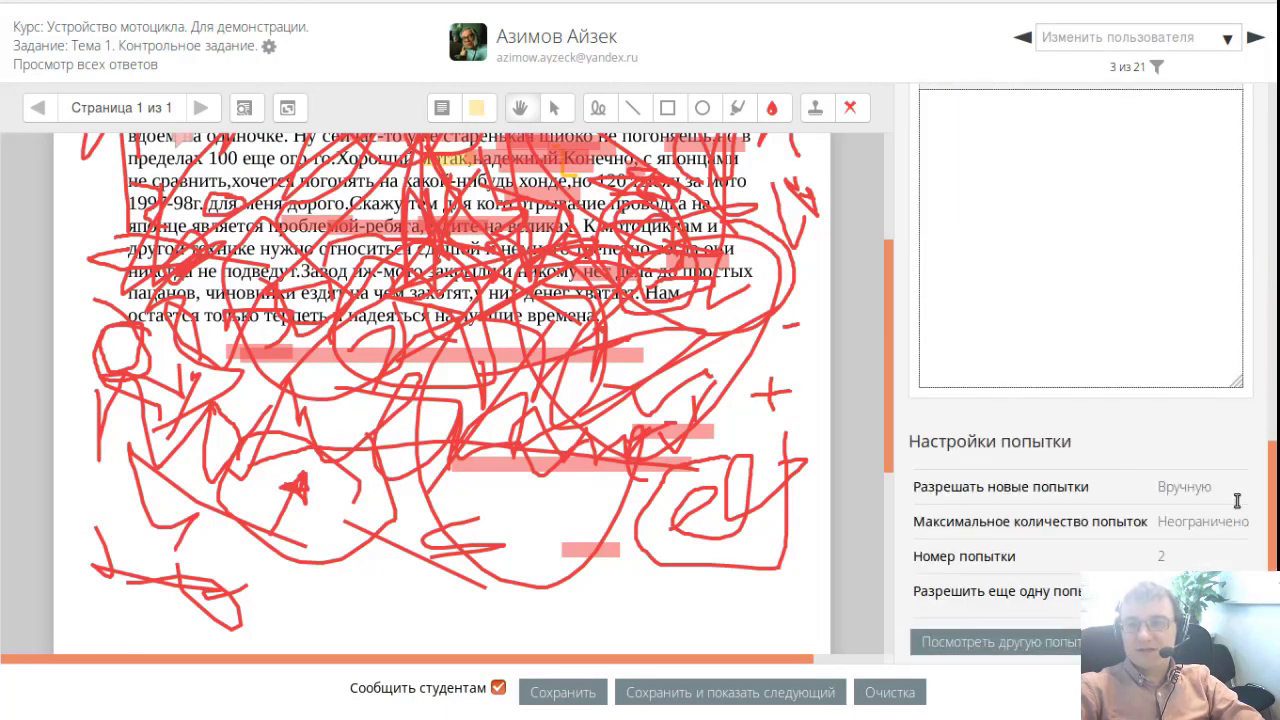
pyautogui.scroll(2, 1218, 357)
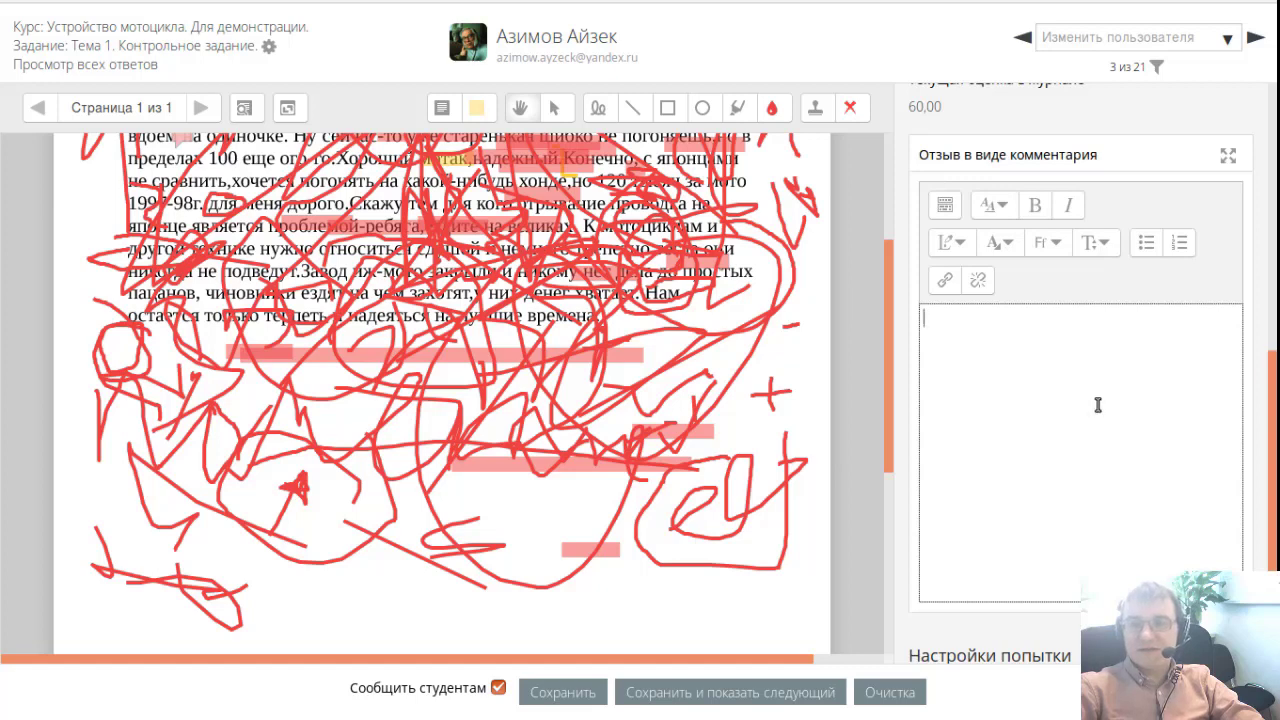
pyautogui.scroll(-3, 1092, 412)
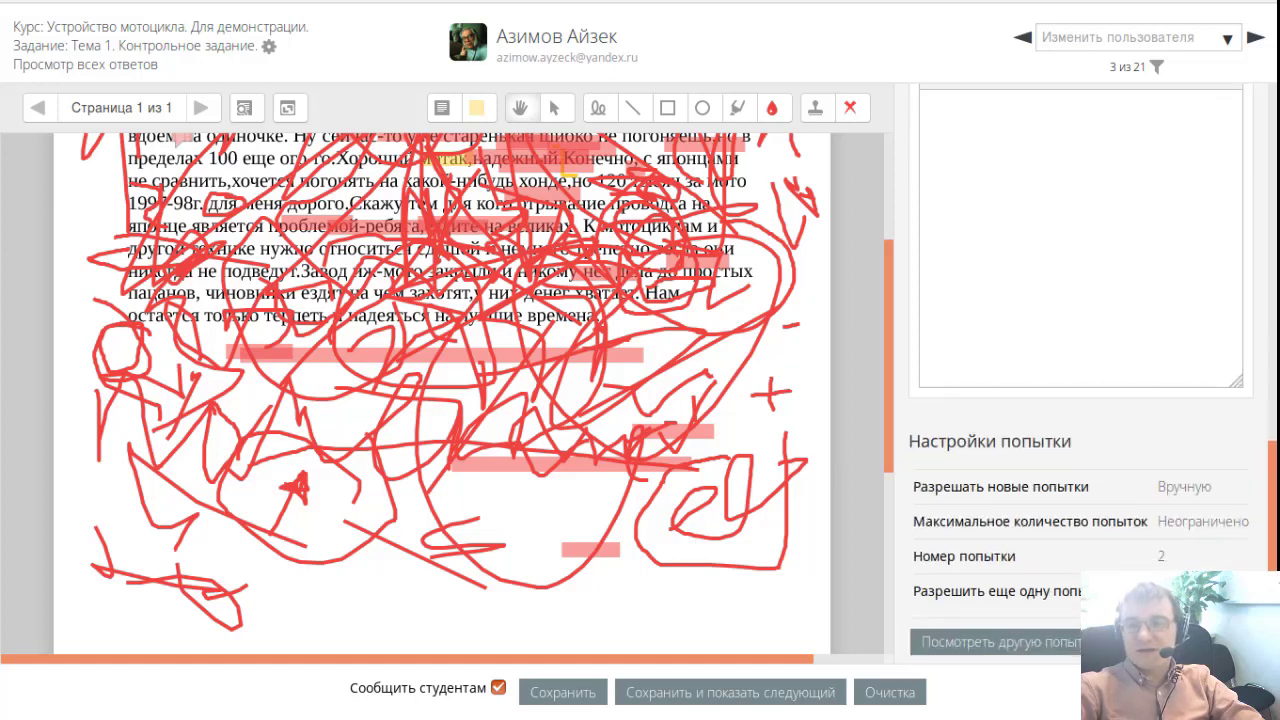
pyautogui.scroll(5, 1111, 476)
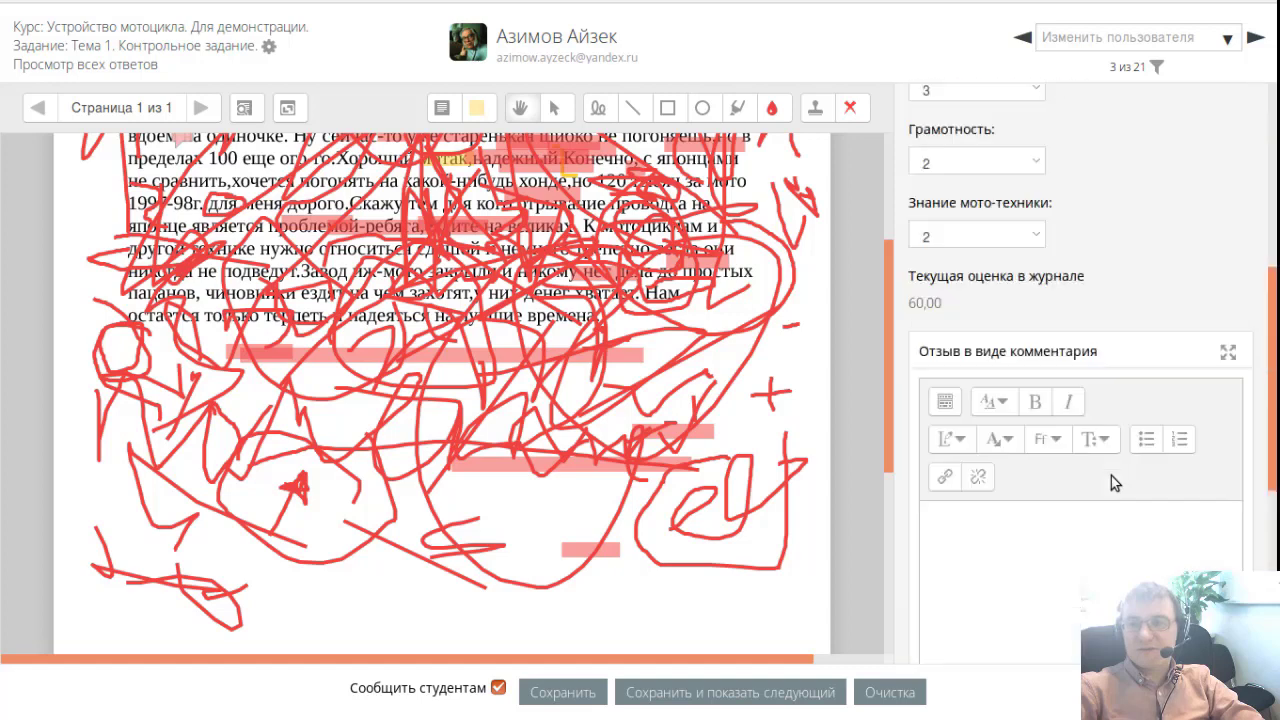
# Inspect the Оценка из 100 field, the criterion scores and the originality controls of the мой мотоцикл.pdf submission.
pyautogui.click(1219, 383)
pyautogui.doubleClick(1219, 383)
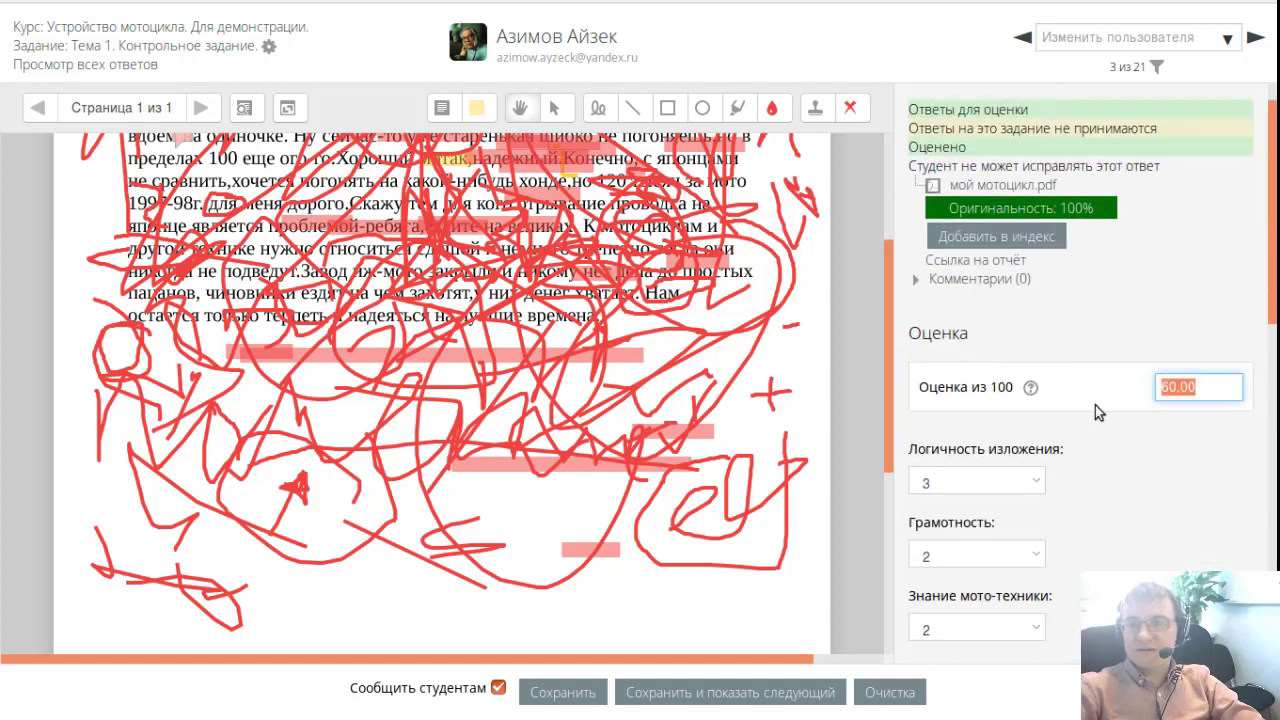
pyautogui.scroll(-1, 1146, 359)
pyautogui.scroll(-2, 1146, 366)
pyautogui.click(1025, 218)
pyautogui.click(1081, 302)
pyautogui.scroll(3, 1081, 323)
pyautogui.scroll(1, 1081, 323)
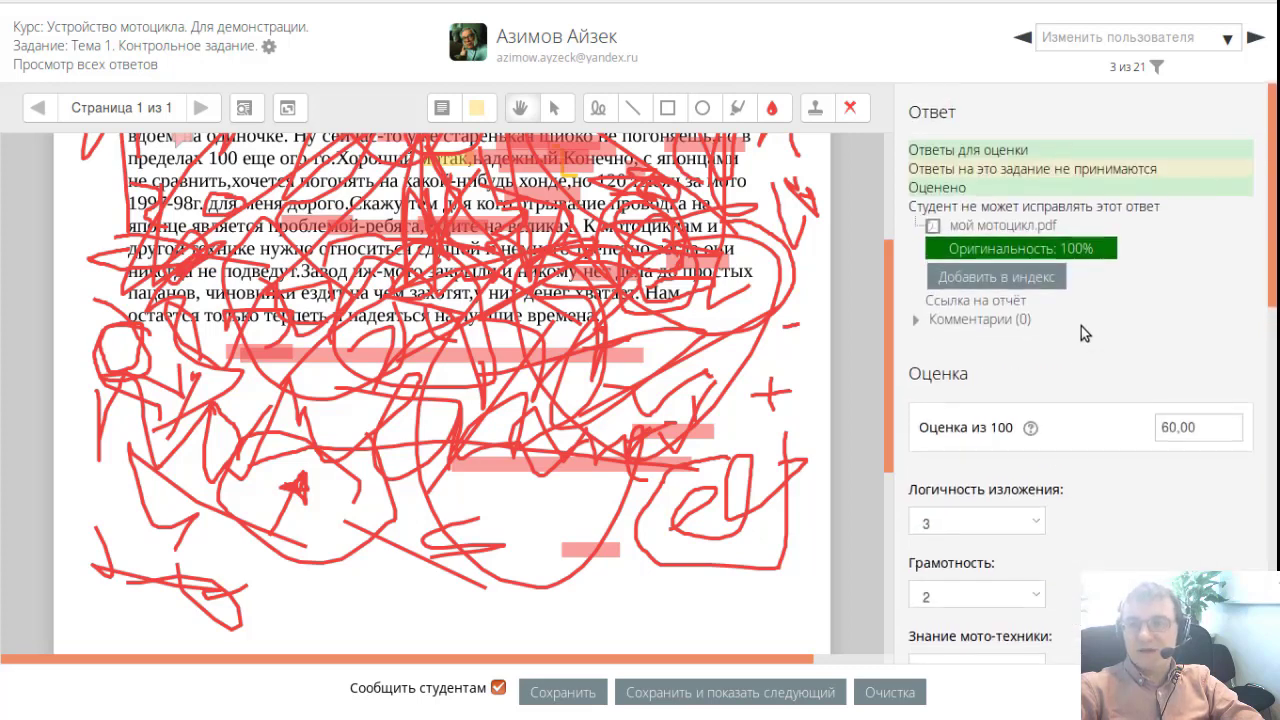
pyautogui.click(997, 282)
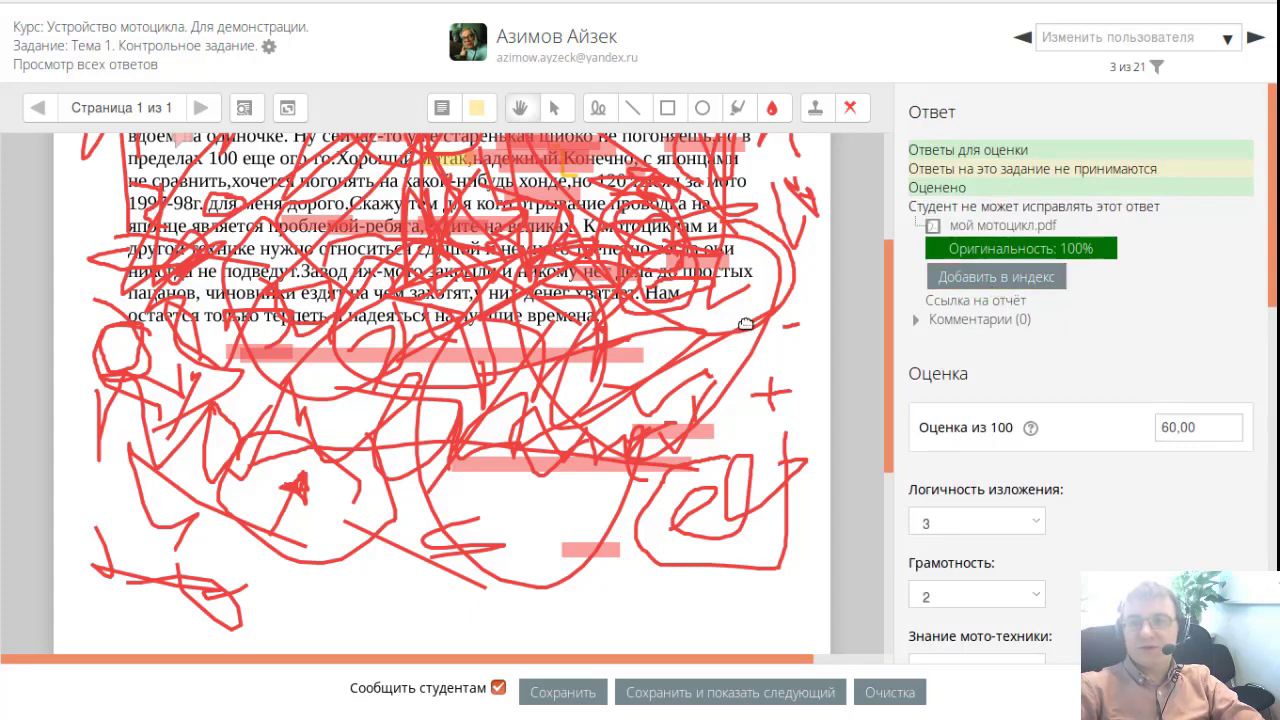
# Return to the Первый Моршанский Институт portfolio and examine its section ratings and the Доступно всем setting.
pyautogui.scroll(4, 745, 324)
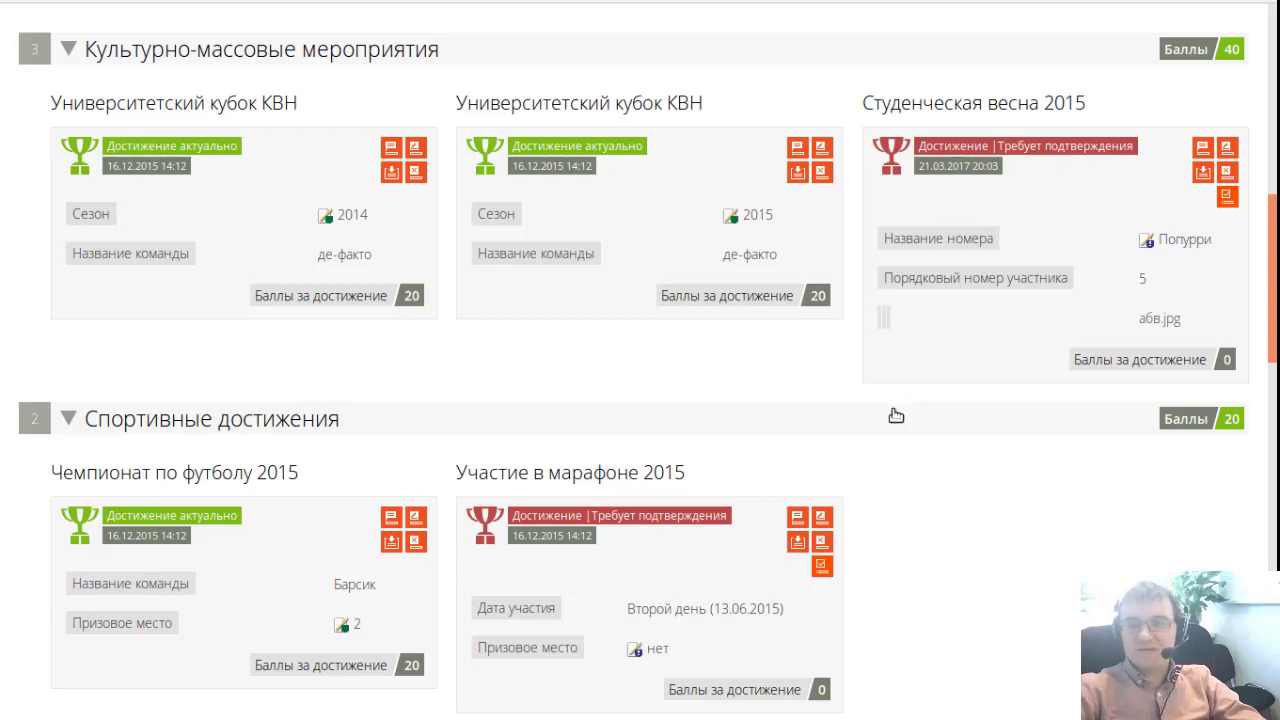
pyautogui.scroll(4, 896, 416)
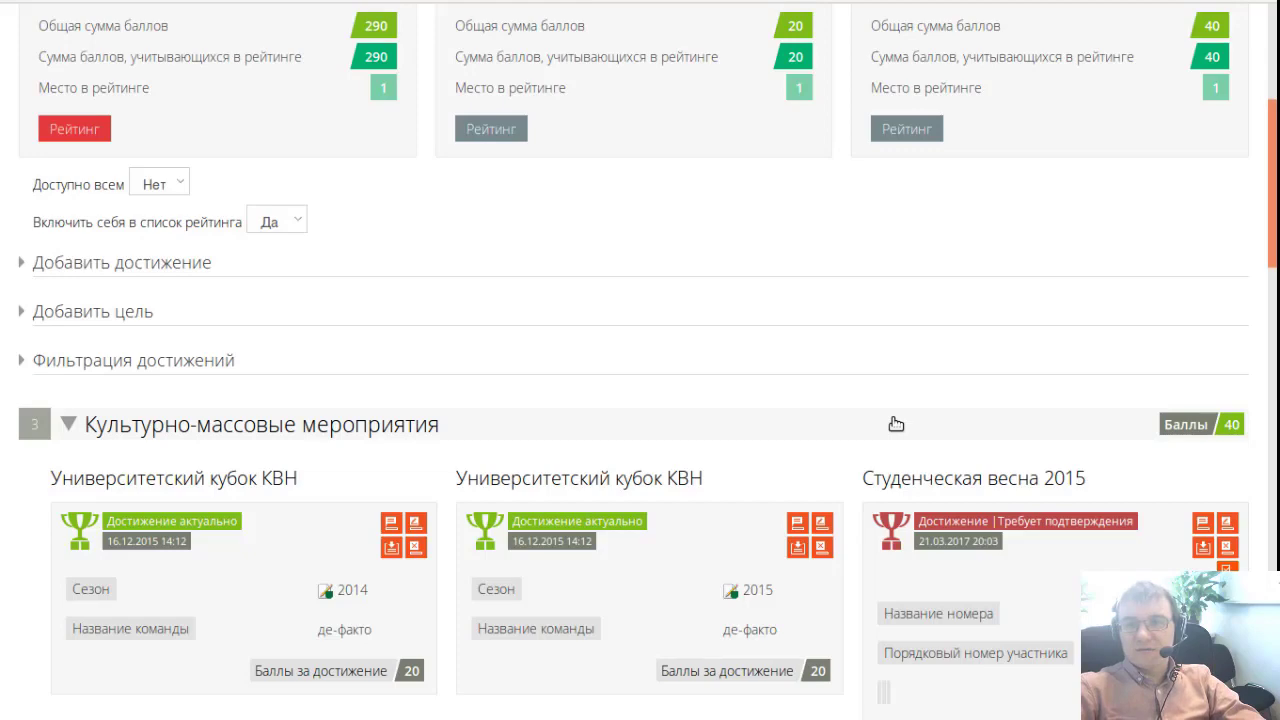
pyautogui.scroll(4, 896, 424)
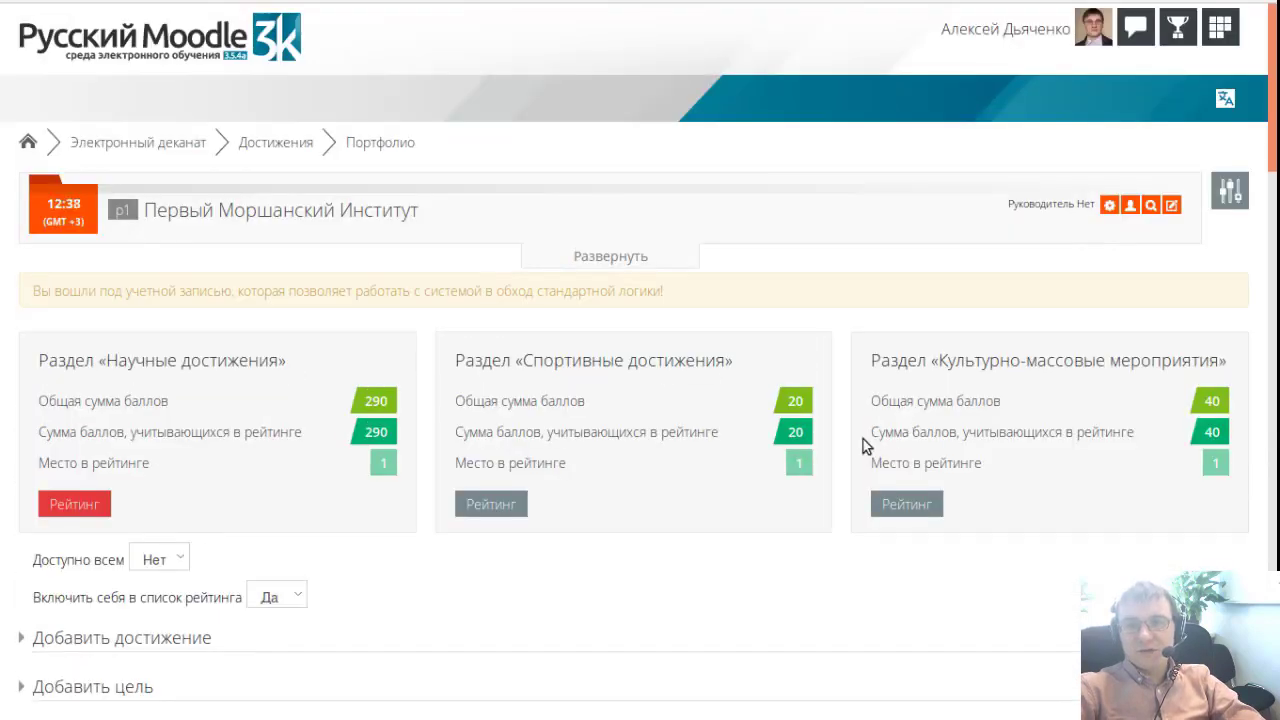
pyautogui.scroll(-3, 863, 439)
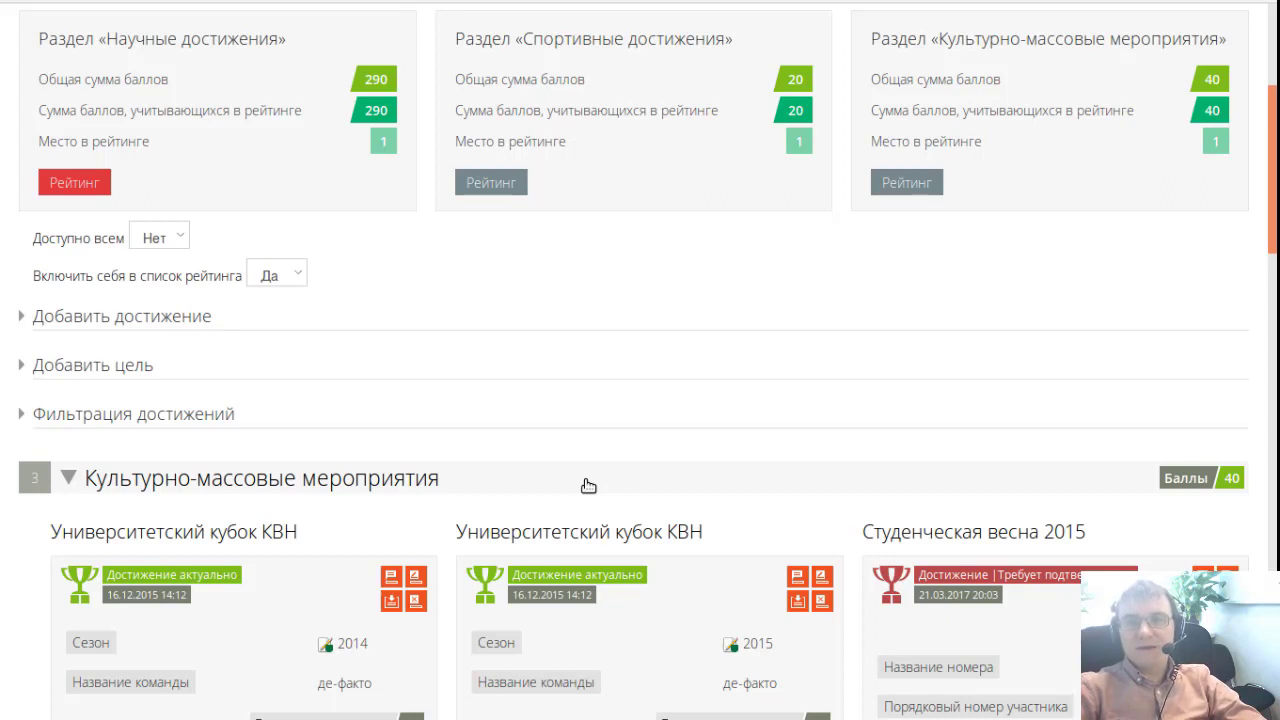
pyautogui.scroll(2, 290, 414)
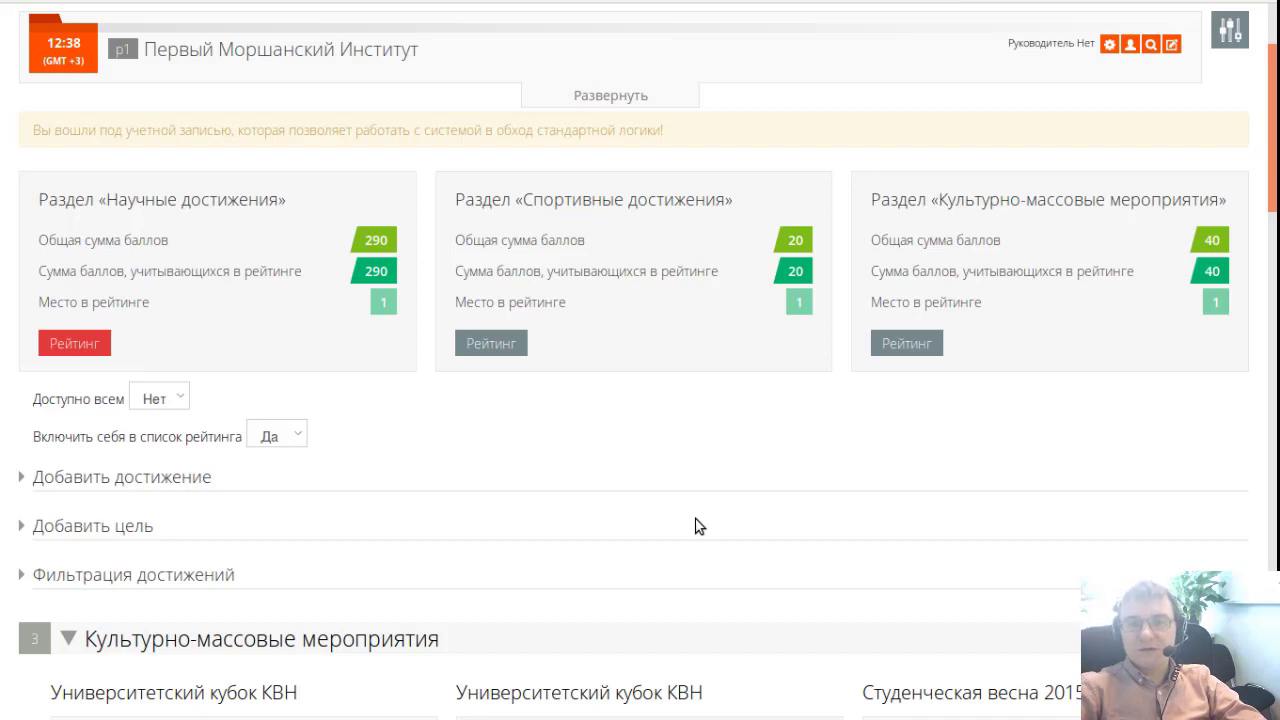
pyautogui.click(182, 398)
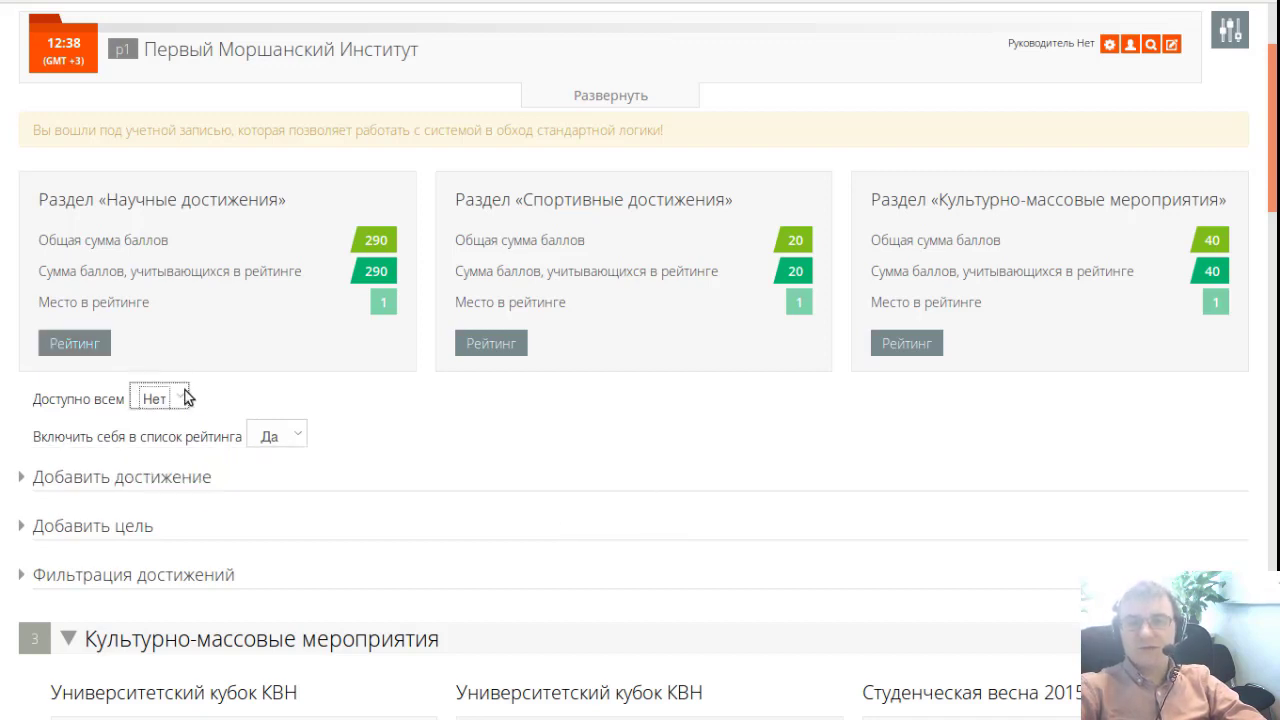
pyautogui.click(480, 417)
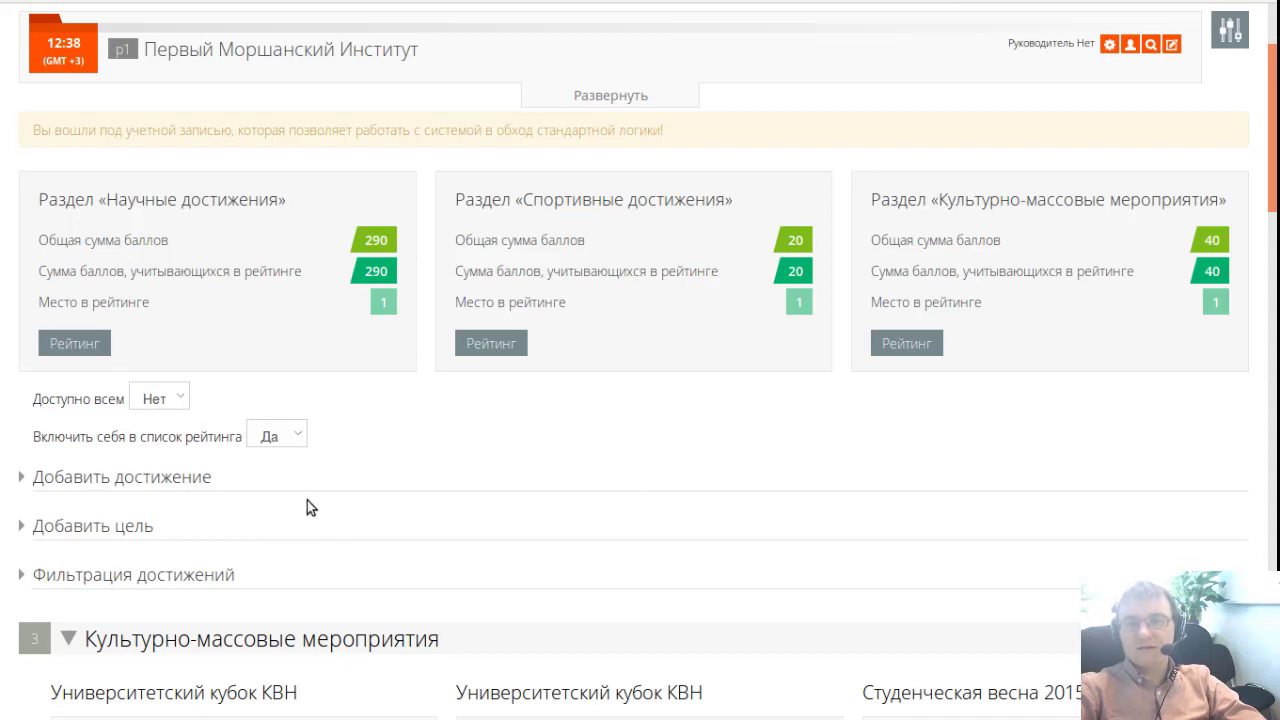
# Inspect the Включить себя в список рейтинга and Доступно всем settings of the portfolio.
pyautogui.click(300, 447)
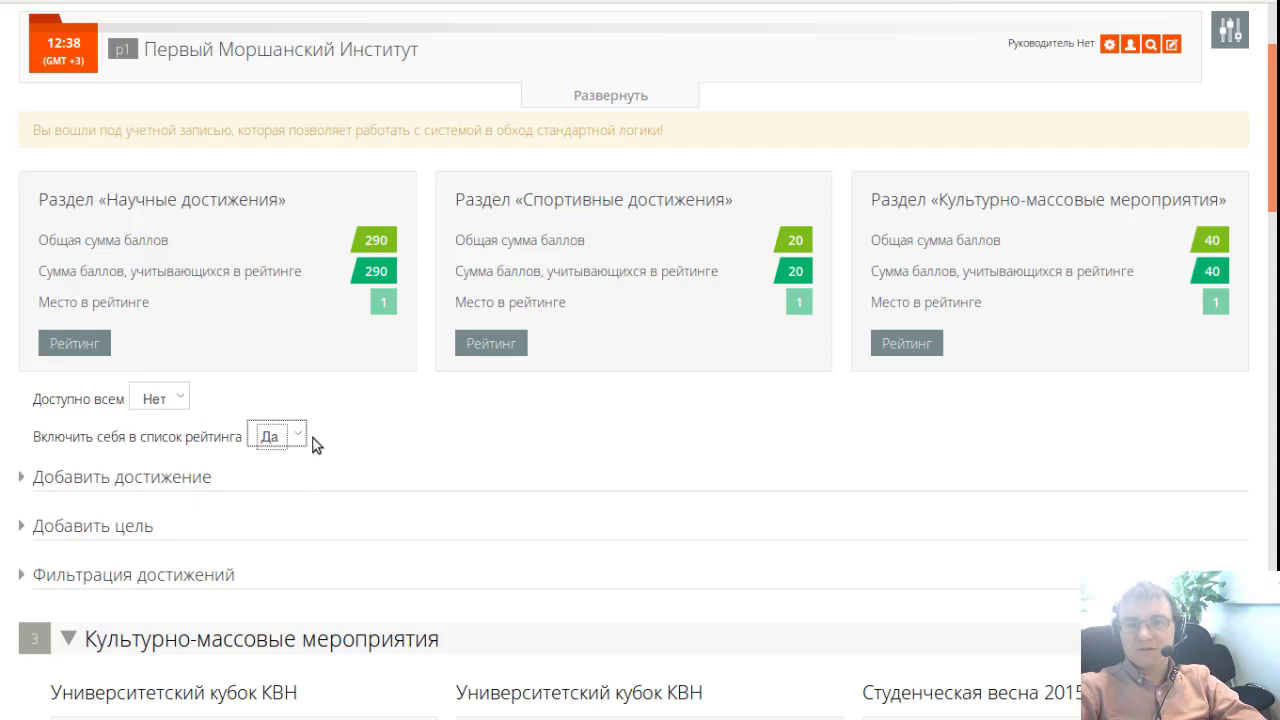
pyautogui.click(176, 401)
pyautogui.click(356, 443)
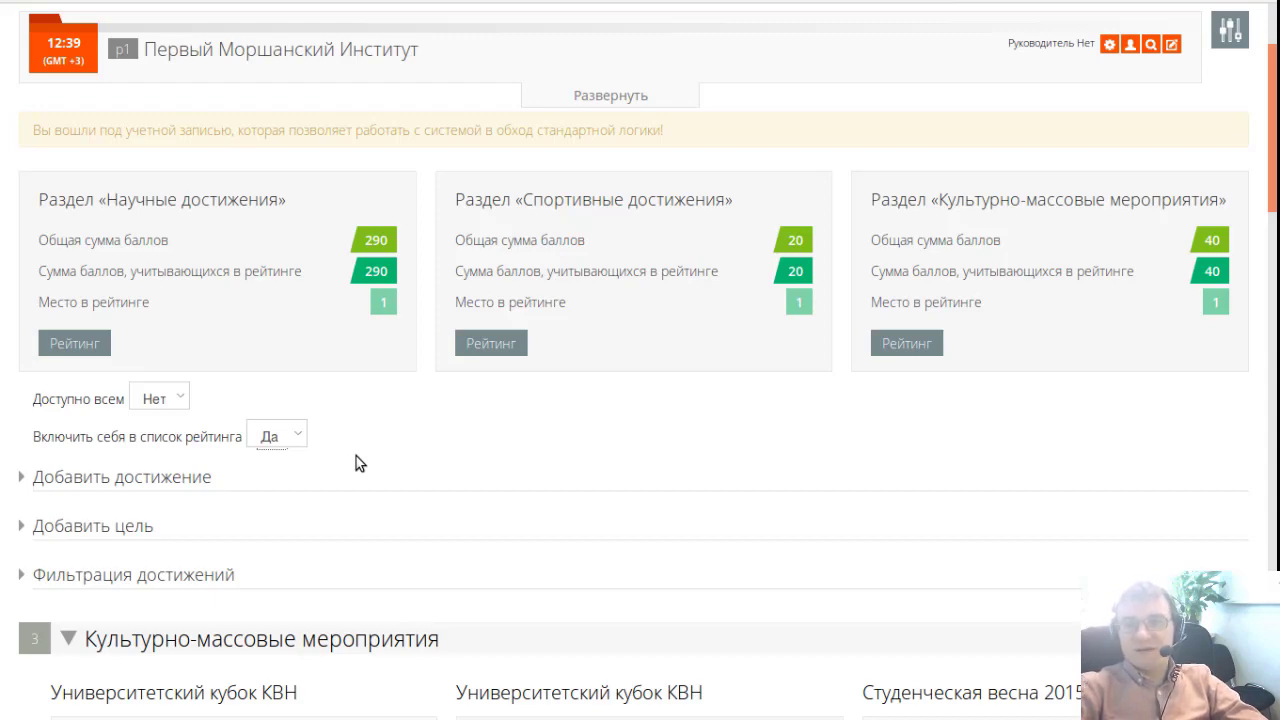
# Examine the portfolio's achievement cards from Культурно-массовые мероприятия through Спортивные достижения to Научные достижения.
pyautogui.scroll(-5, 675, 395)
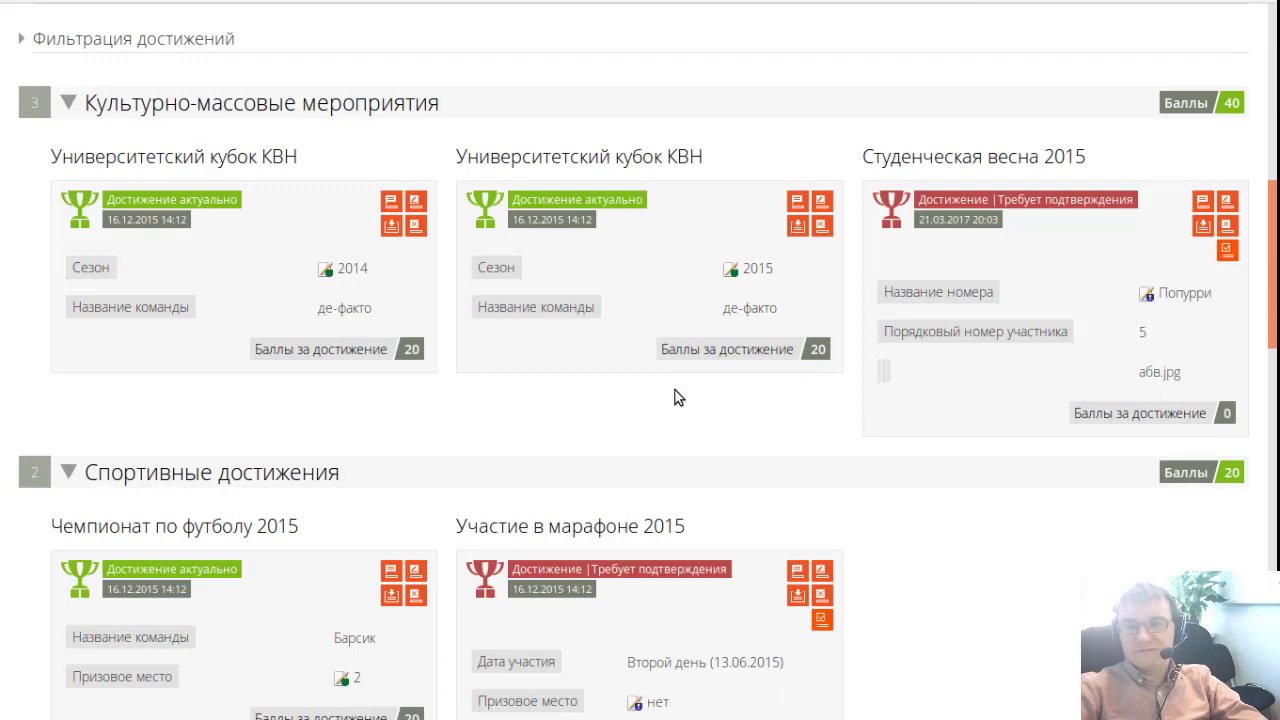
pyautogui.scroll(5, 675, 395)
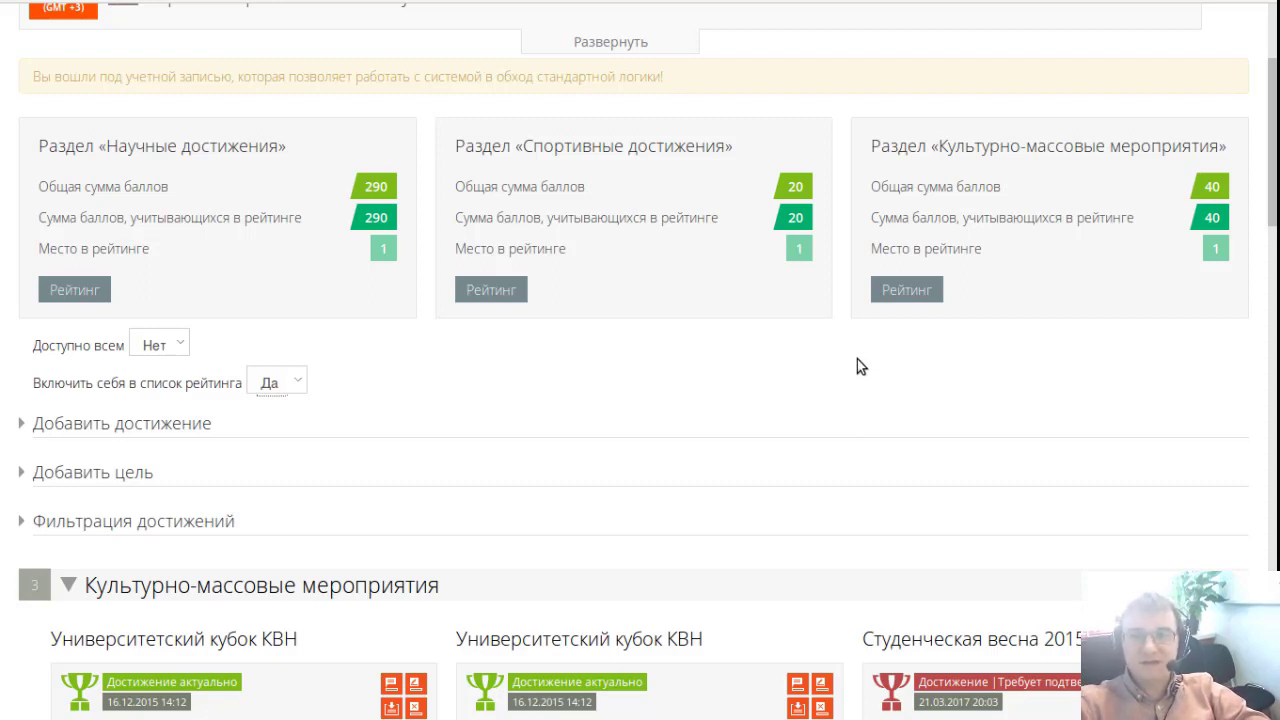
pyautogui.scroll(-1, 808, 386)
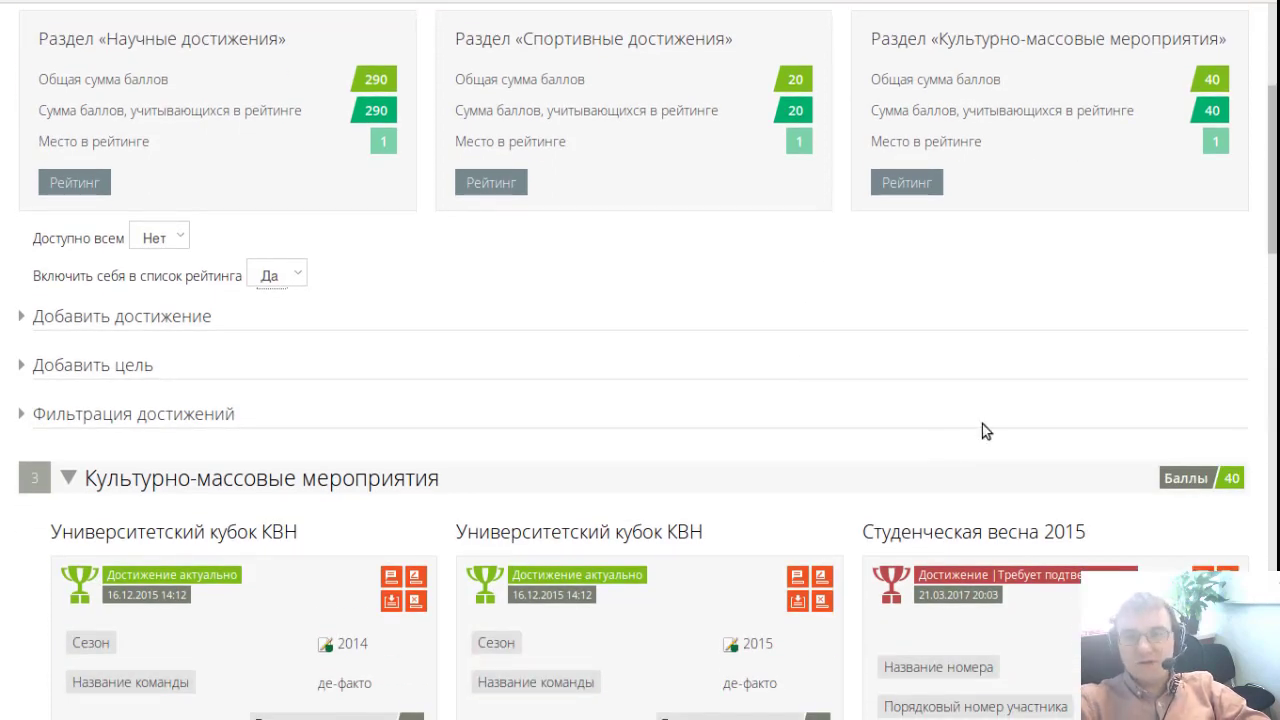
pyautogui.scroll(-3, 982, 424)
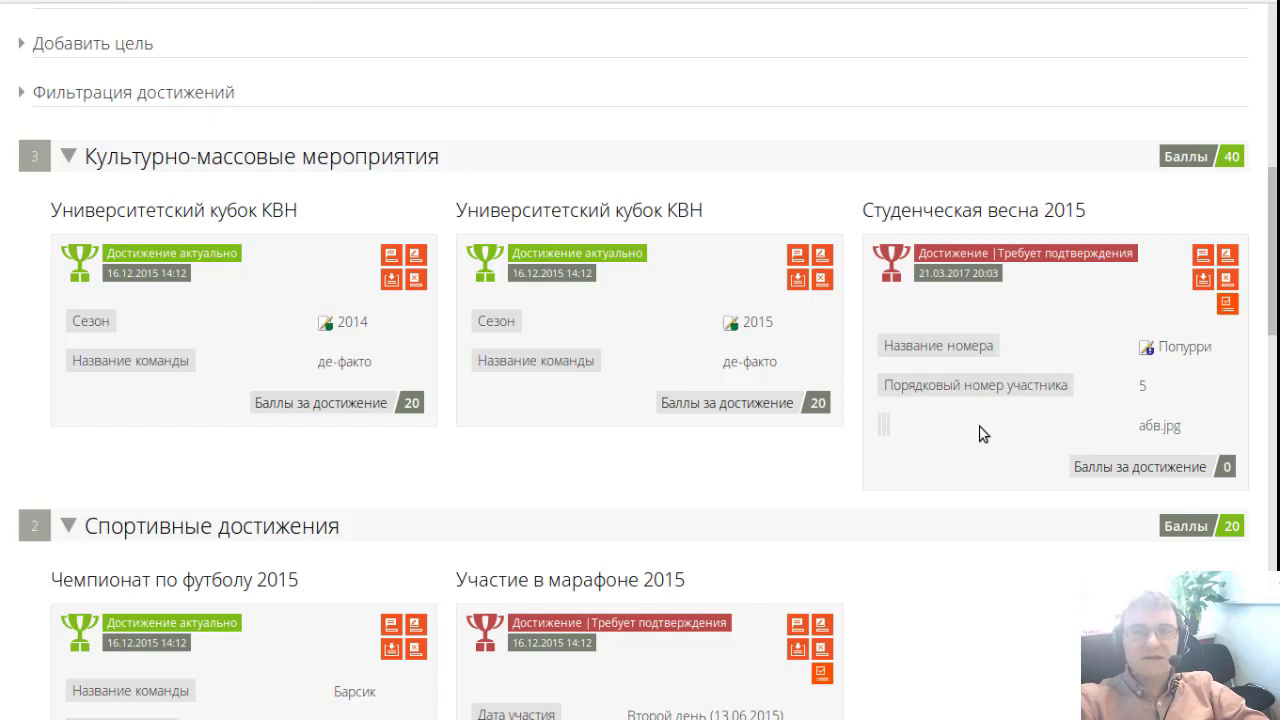
pyautogui.scroll(-3, 980, 433)
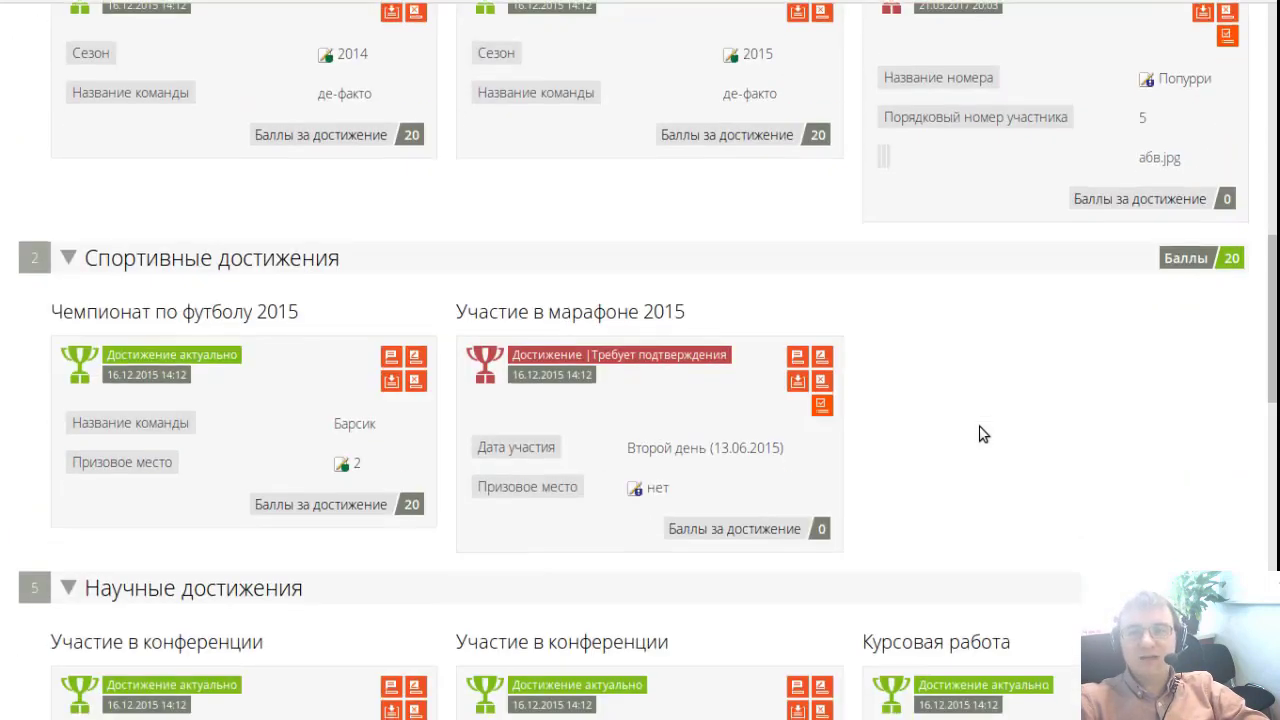
pyautogui.scroll(-3, 980, 433)
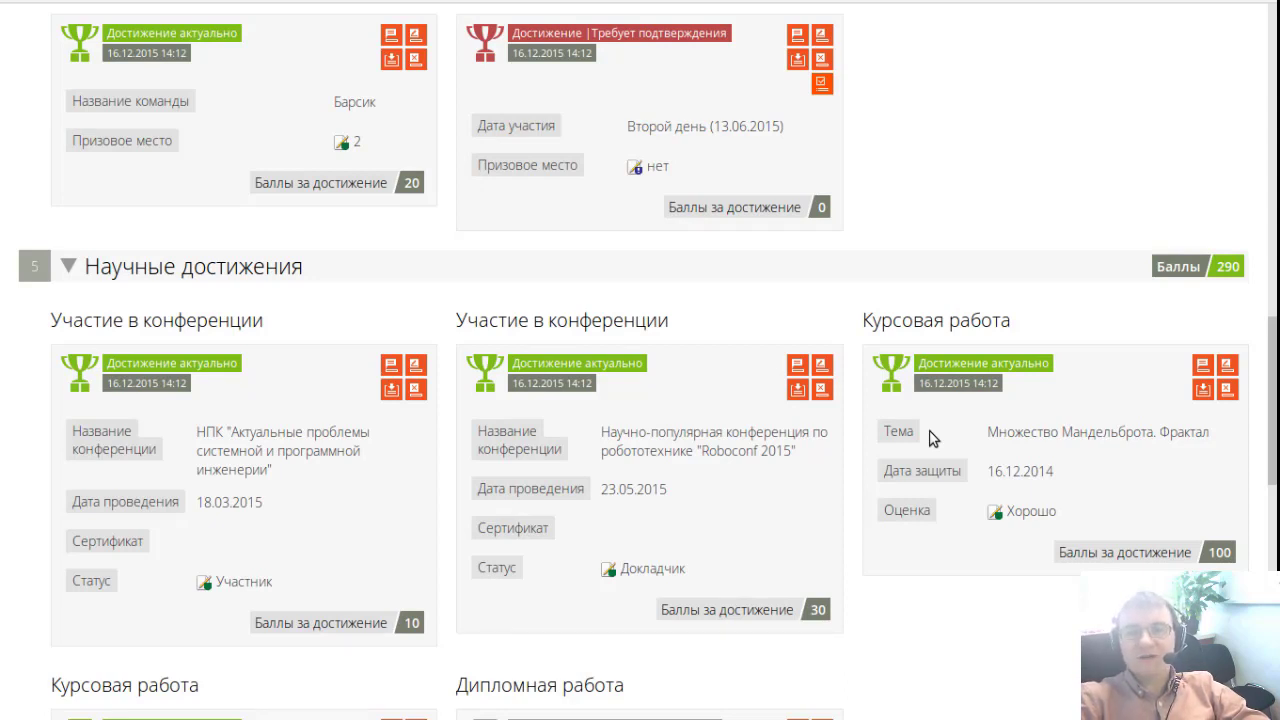
pyautogui.scroll(-3, 929, 438)
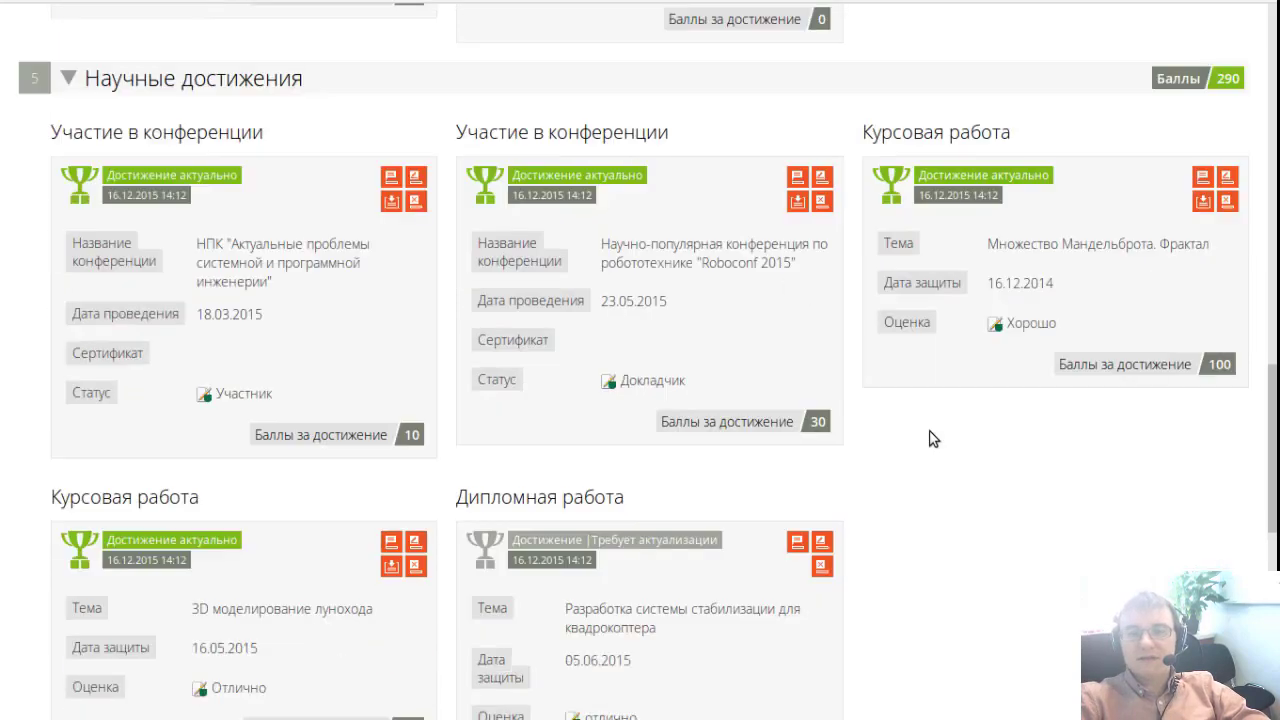
# Go back through the achievement sections and review the Университетский кубок КВН and Студенческая весна 2015 cards.
pyautogui.scroll(3, 929, 438)
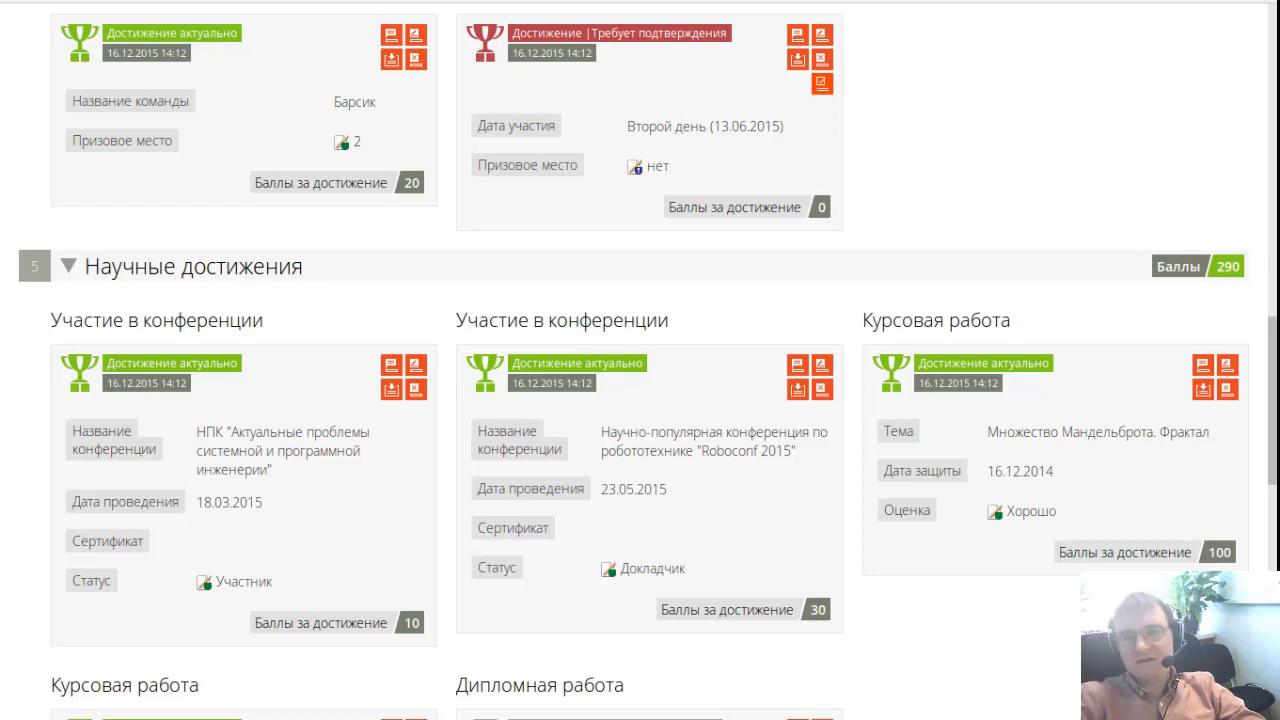
pyautogui.scroll(3, 929, 392)
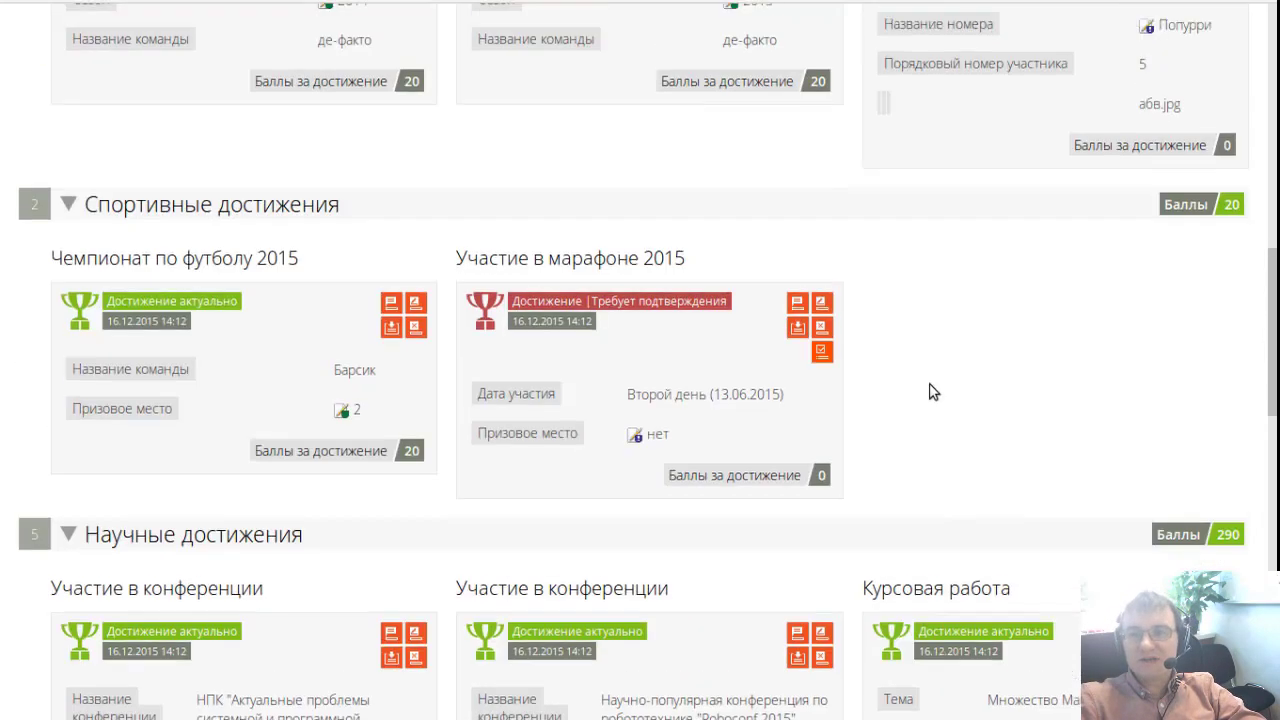
pyautogui.scroll(3, 929, 392)
pyautogui.scroll(3, 921, 410)
pyautogui.scroll(-3, 921, 410)
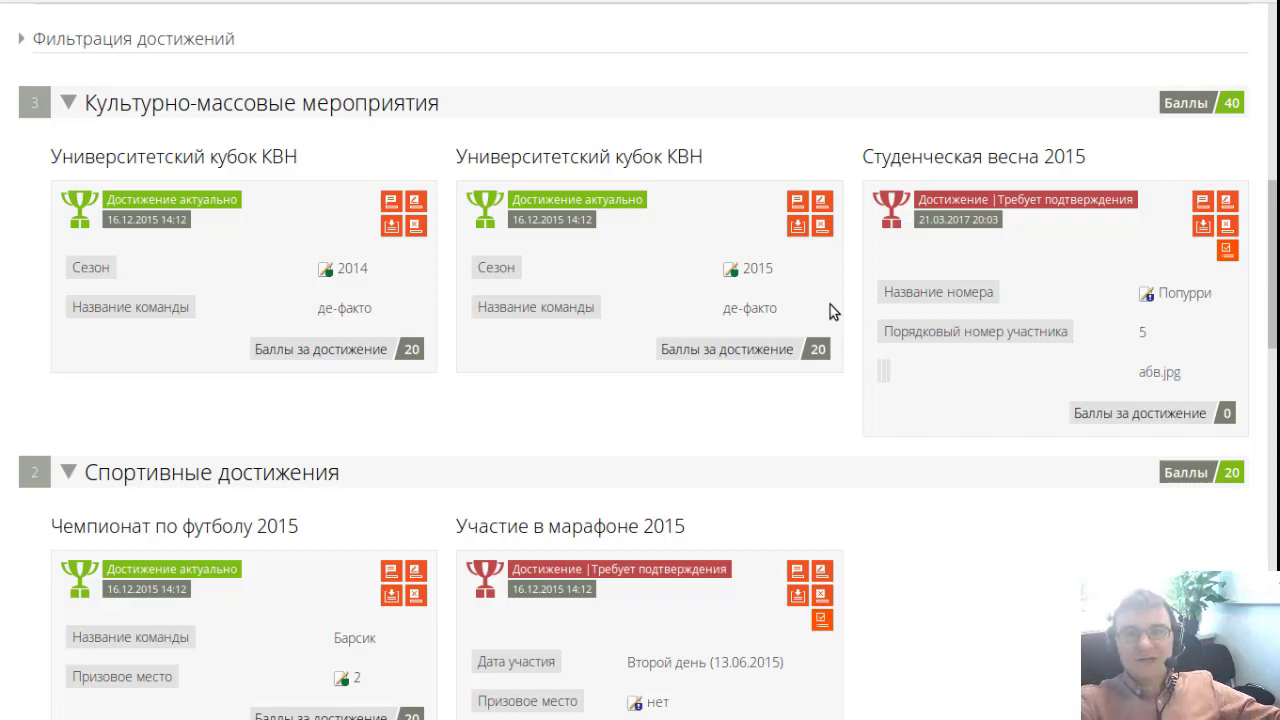
# Switch to the YouTube live broadcast page and read the viewers' questions in the chat.
pyautogui.hotkey('alt', 'Tab')
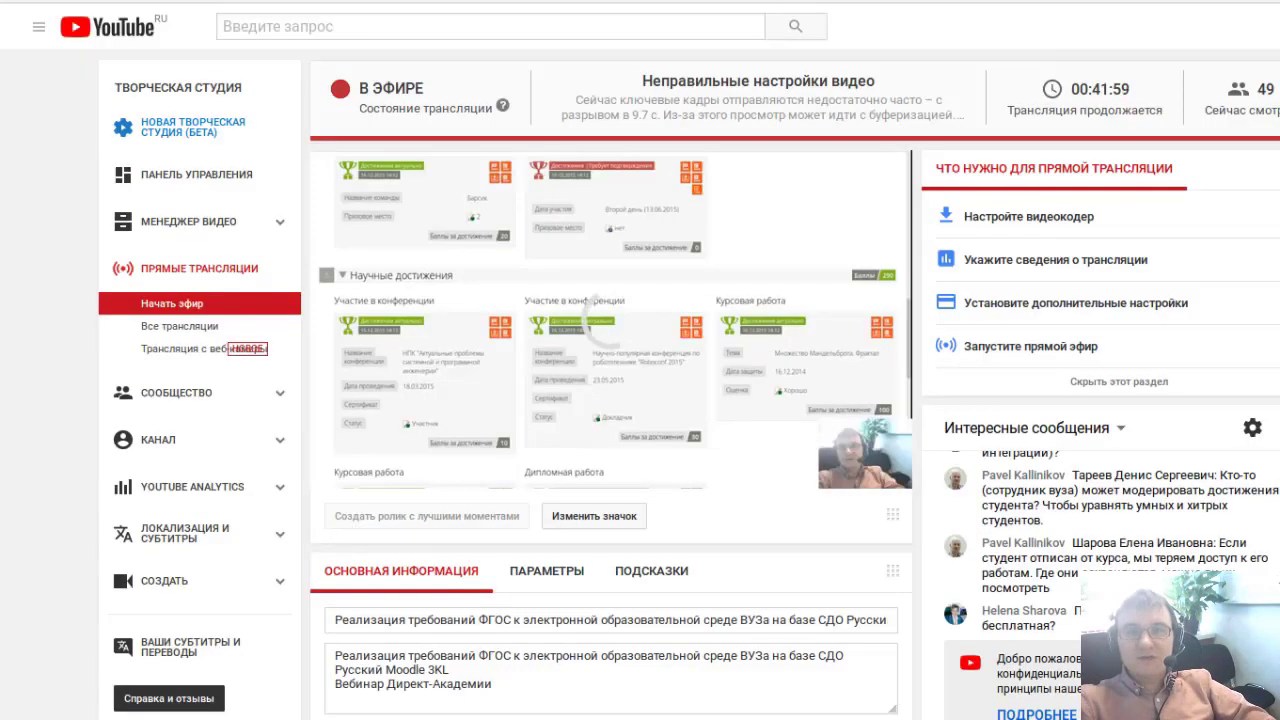
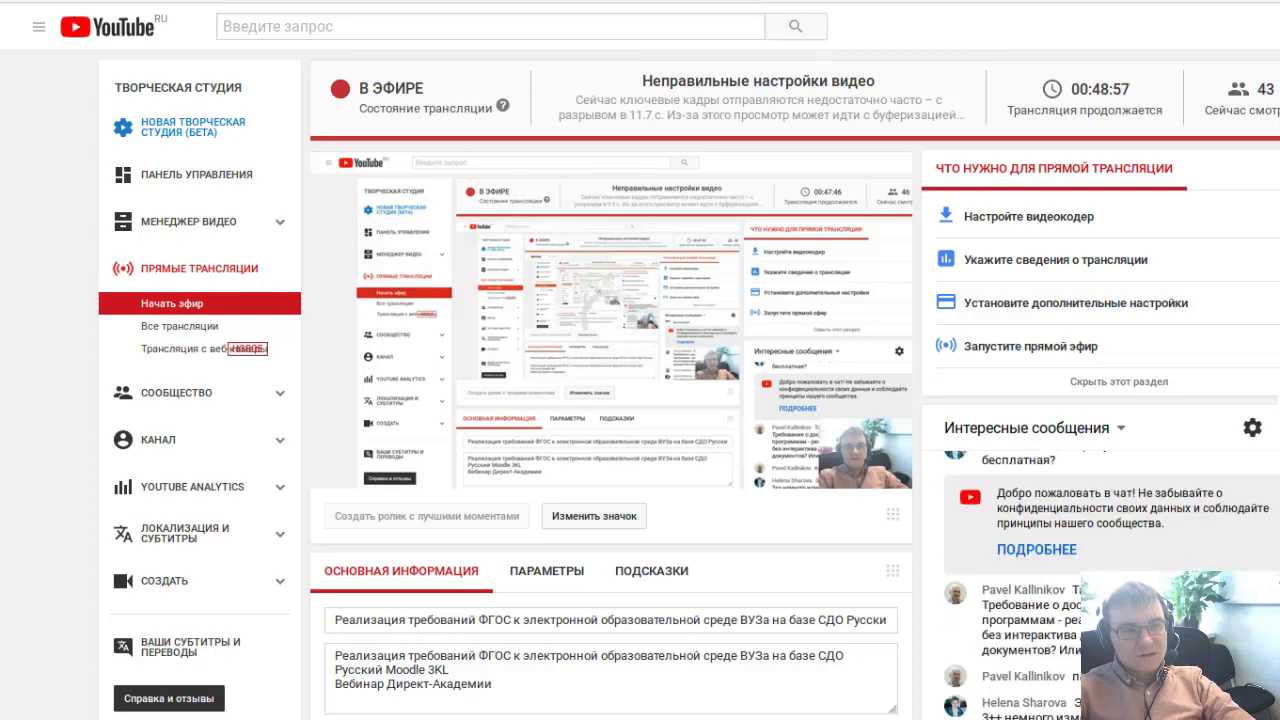
pyautogui.scroll(-3, 640, 400)
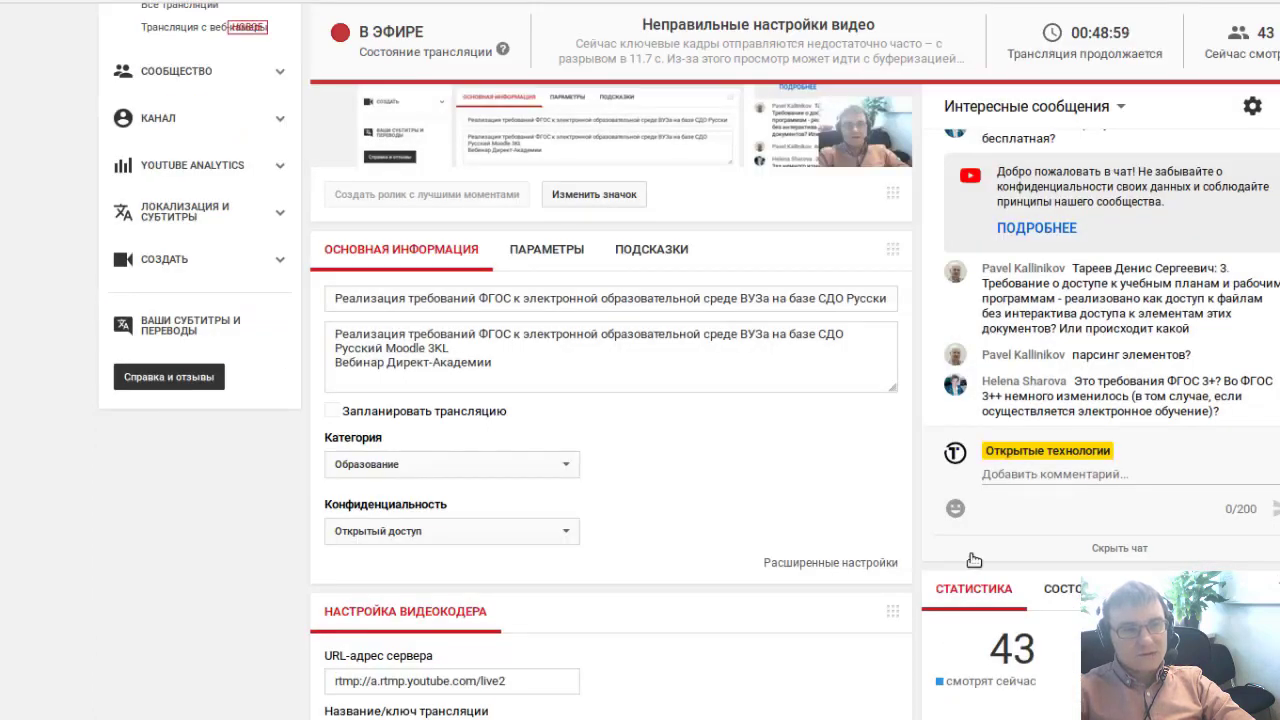
pyautogui.scroll(3, 640, 400)
pyautogui.scroll(1, 640, 400)
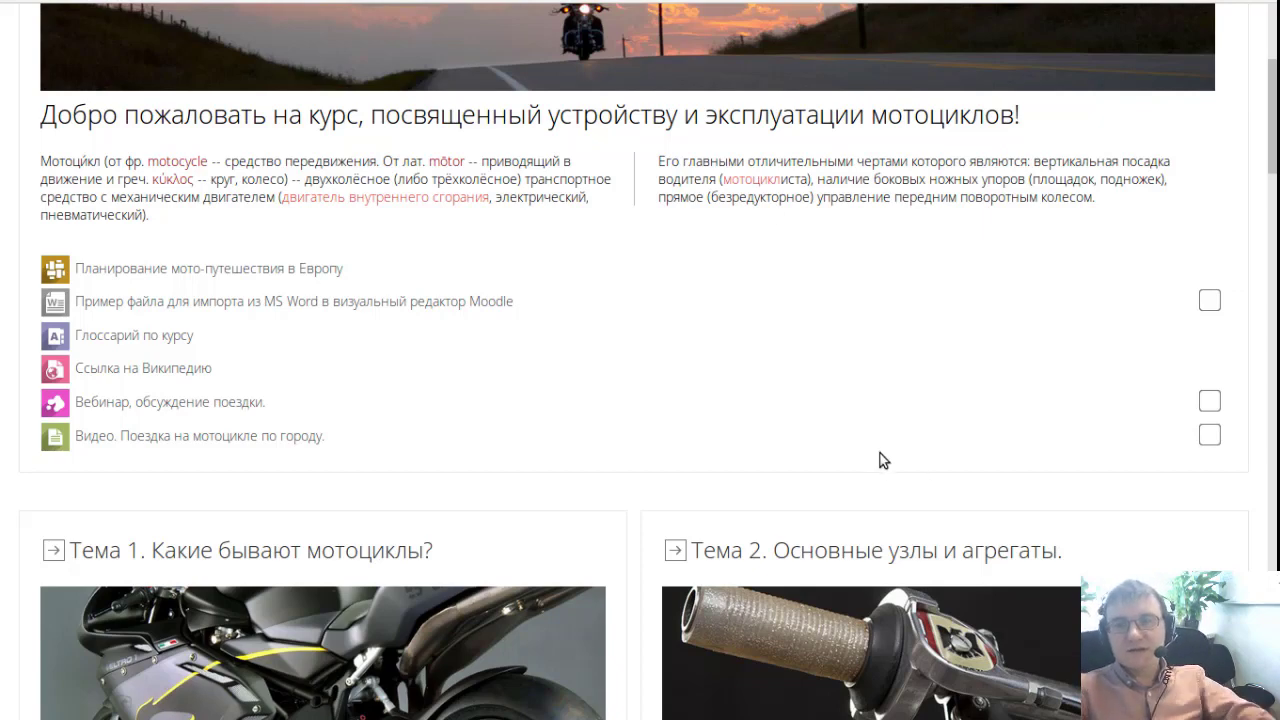
# Examine the Устройство мотоцикла. Для демонстрации. course from its introduction and topics down to the last activities.
pyautogui.scroll(-2, 722, 470)
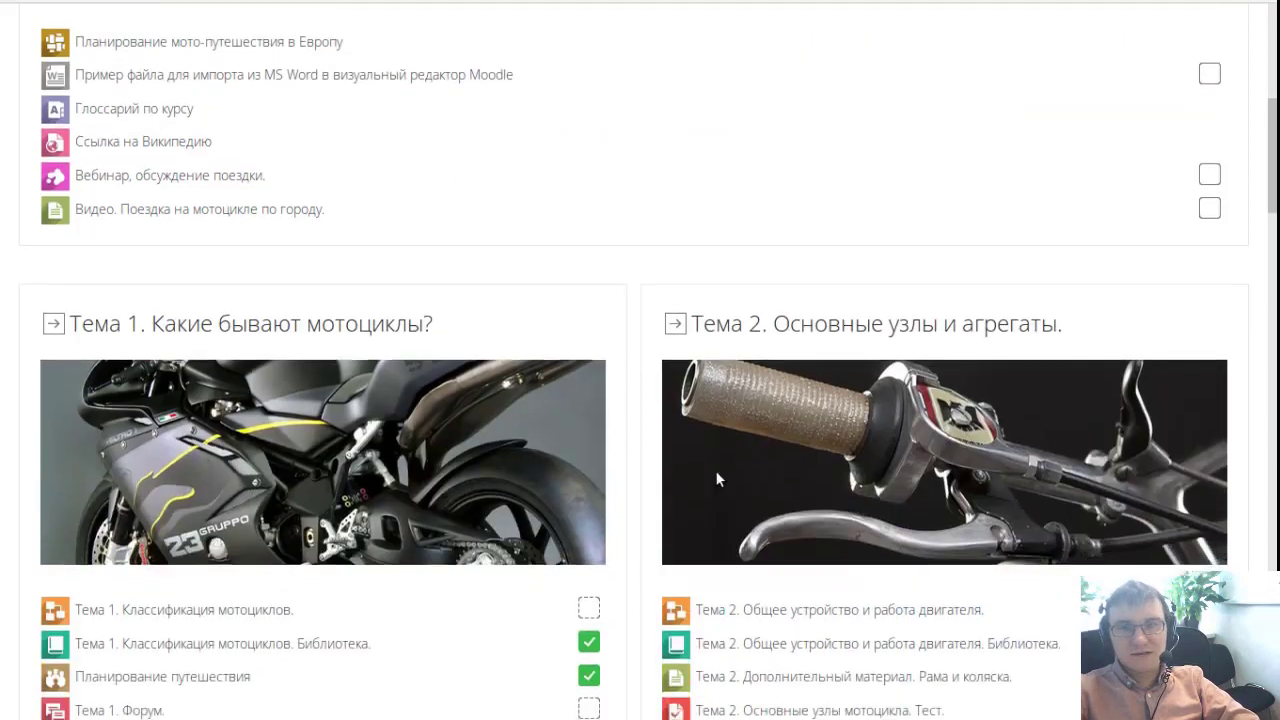
pyautogui.scroll(5, 716, 472)
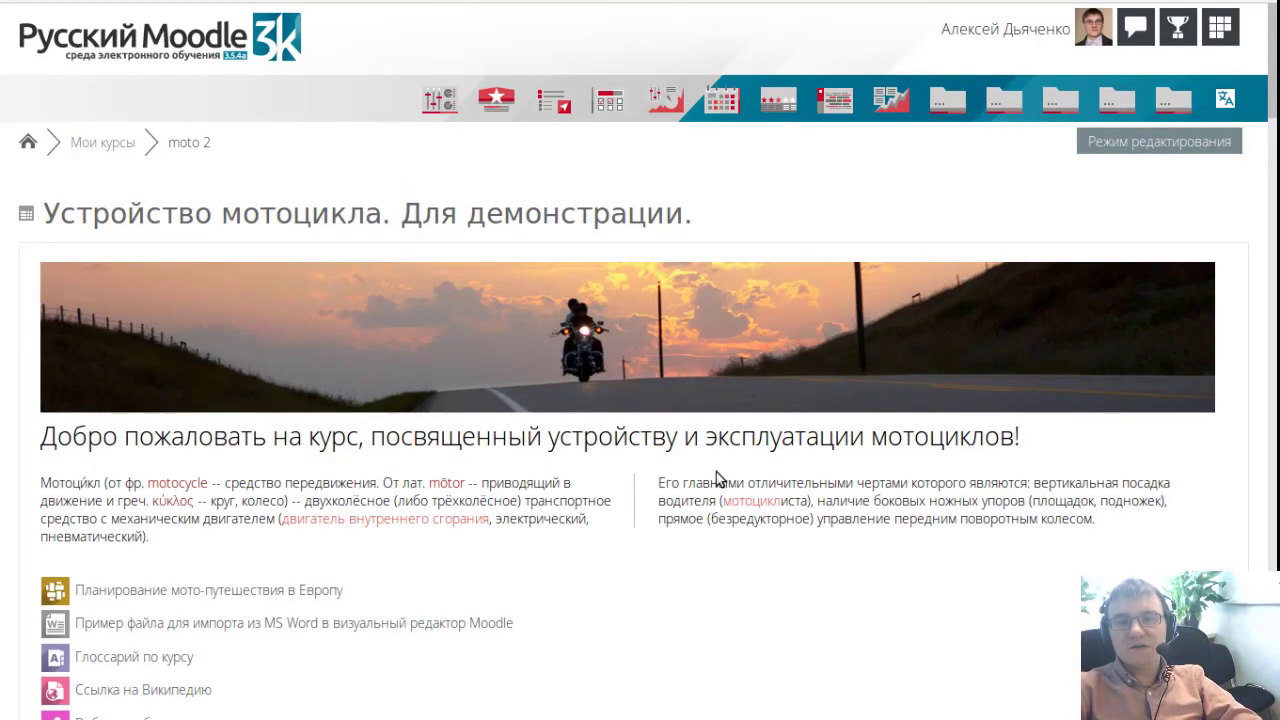
pyautogui.scroll(-8, 716, 478)
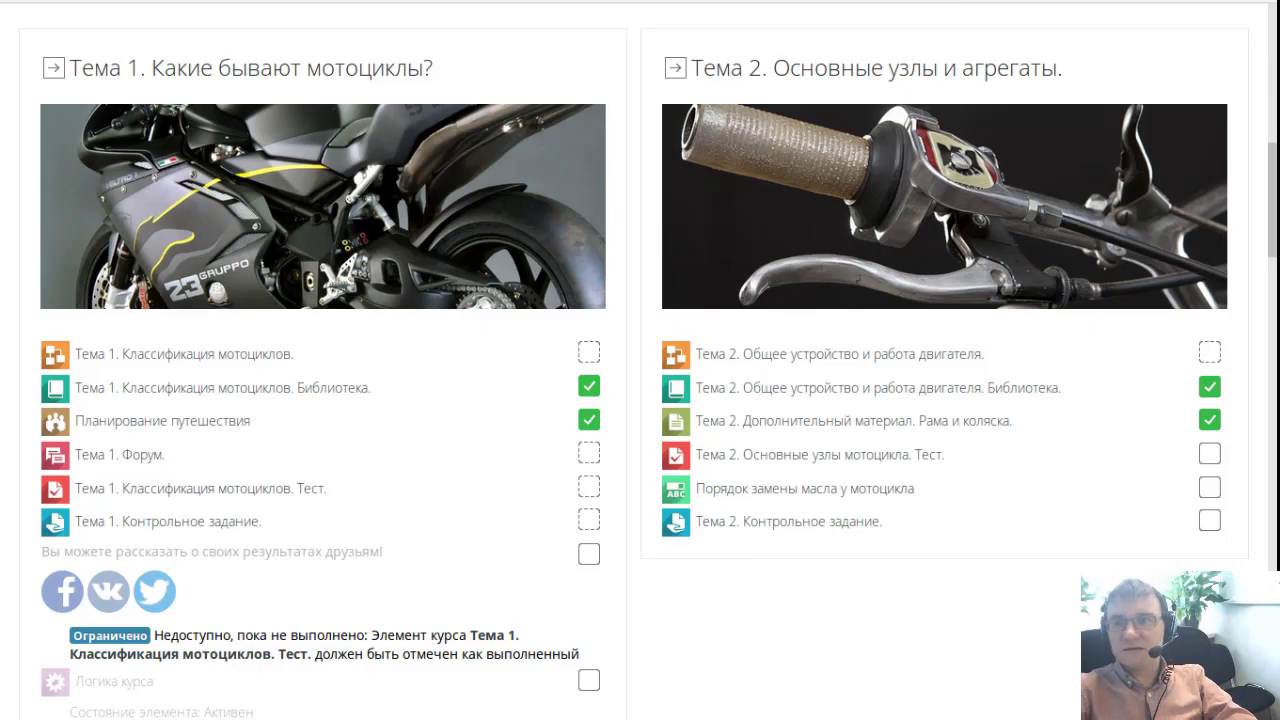
pyautogui.hotkey('ctrl', 't')
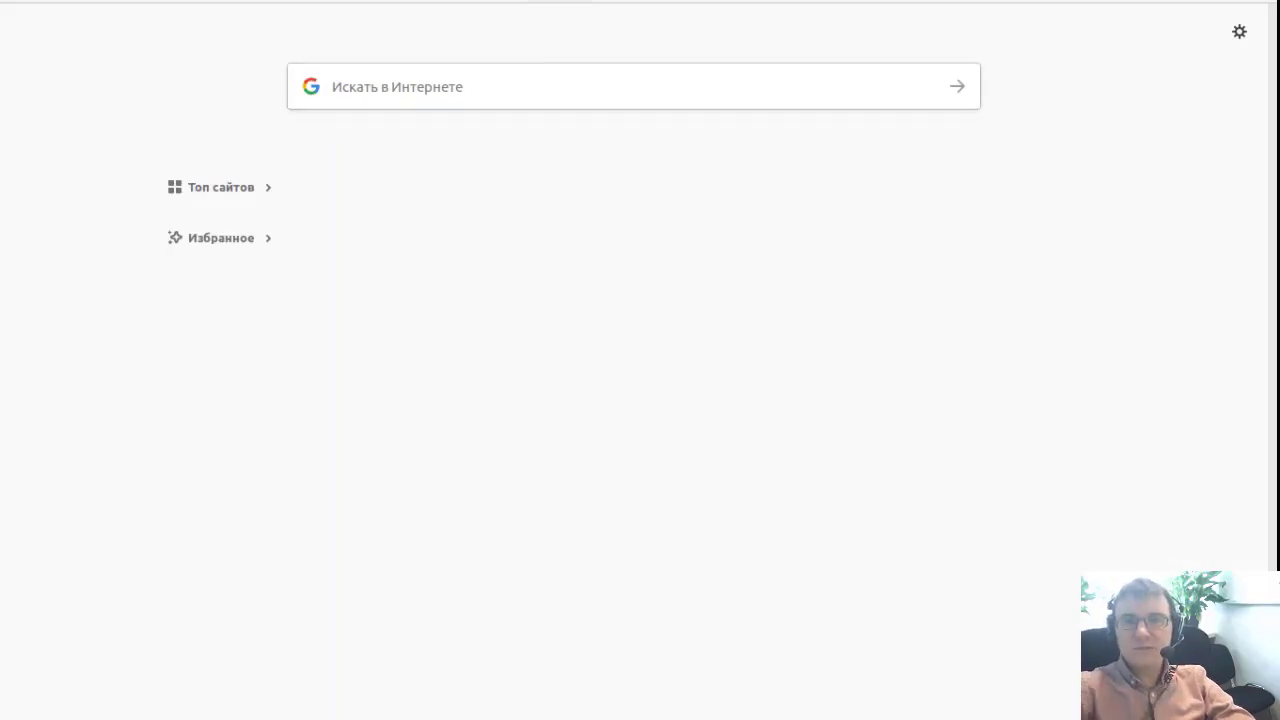
pyautogui.hotkey('ctrl', 'w')
pyautogui.scroll(-2, 783, 457)
pyautogui.scroll(-15, 783, 457)
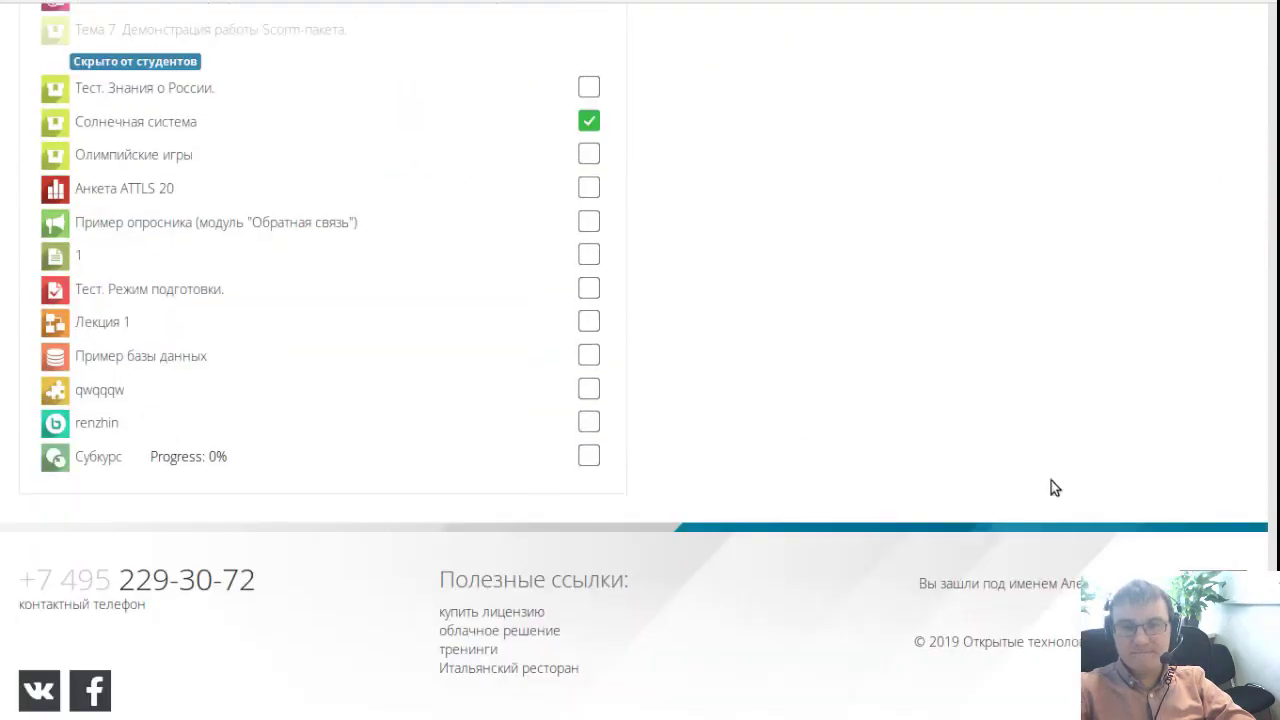
# Browse the course list on the demo server's home page and open its page 6.
pyautogui.scroll(20, 640, 360)
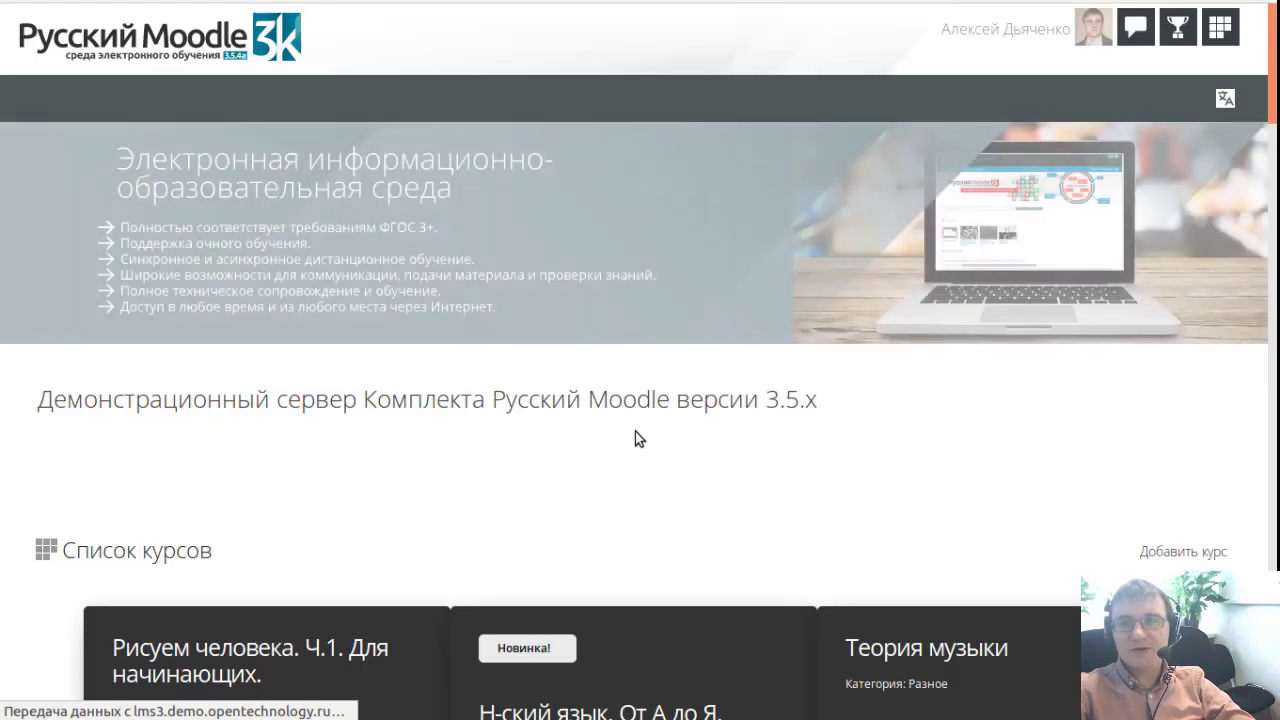
pyautogui.scroll(-15, 730, 387)
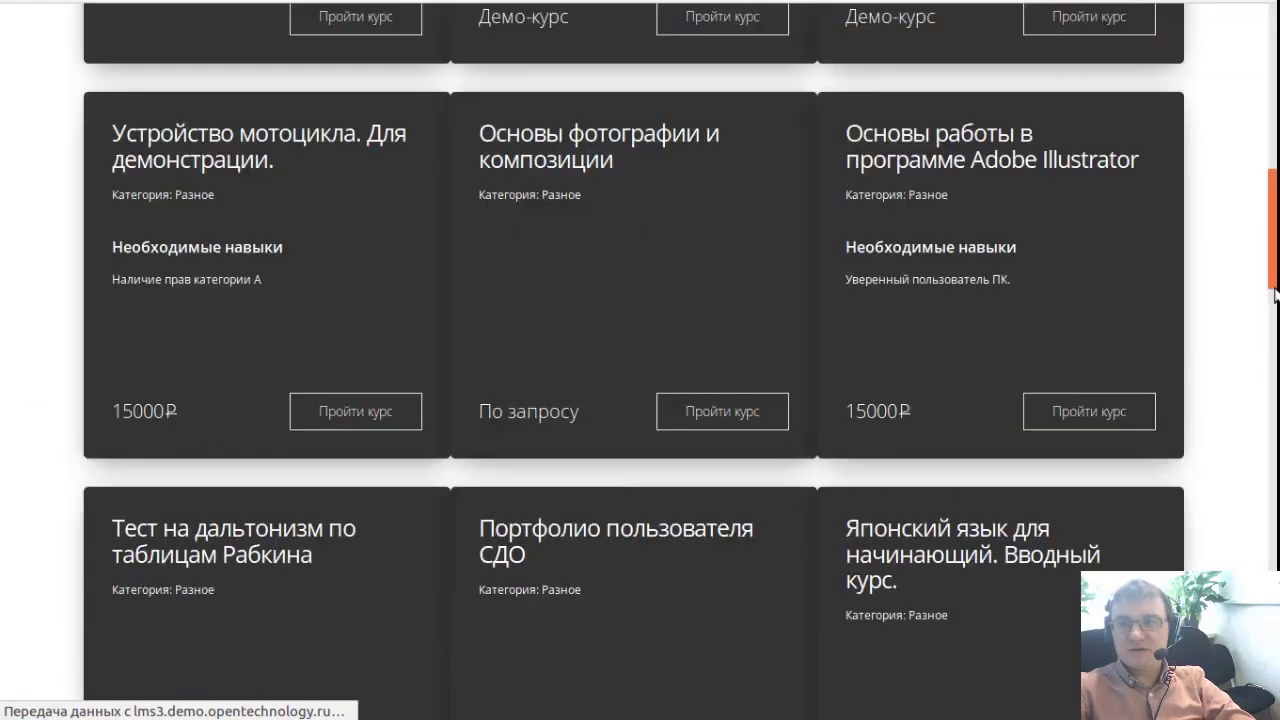
pyautogui.scroll(15, 671, 522)
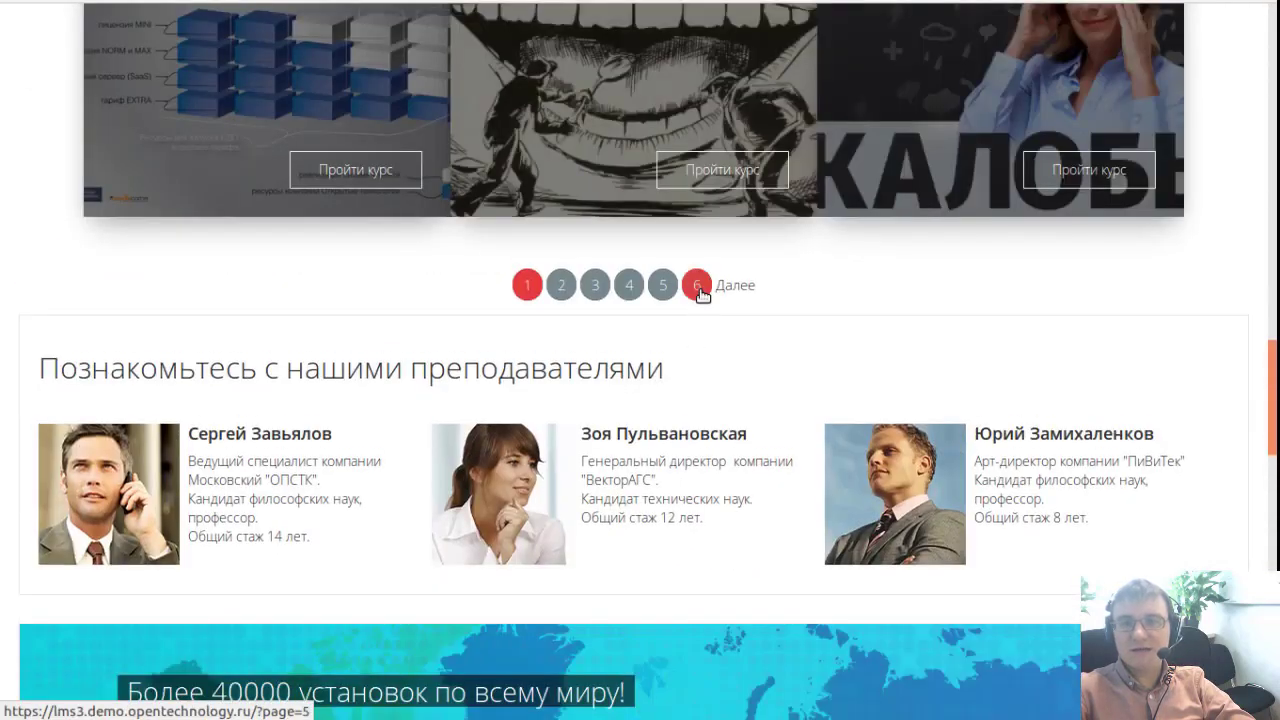
pyautogui.click(700, 290)
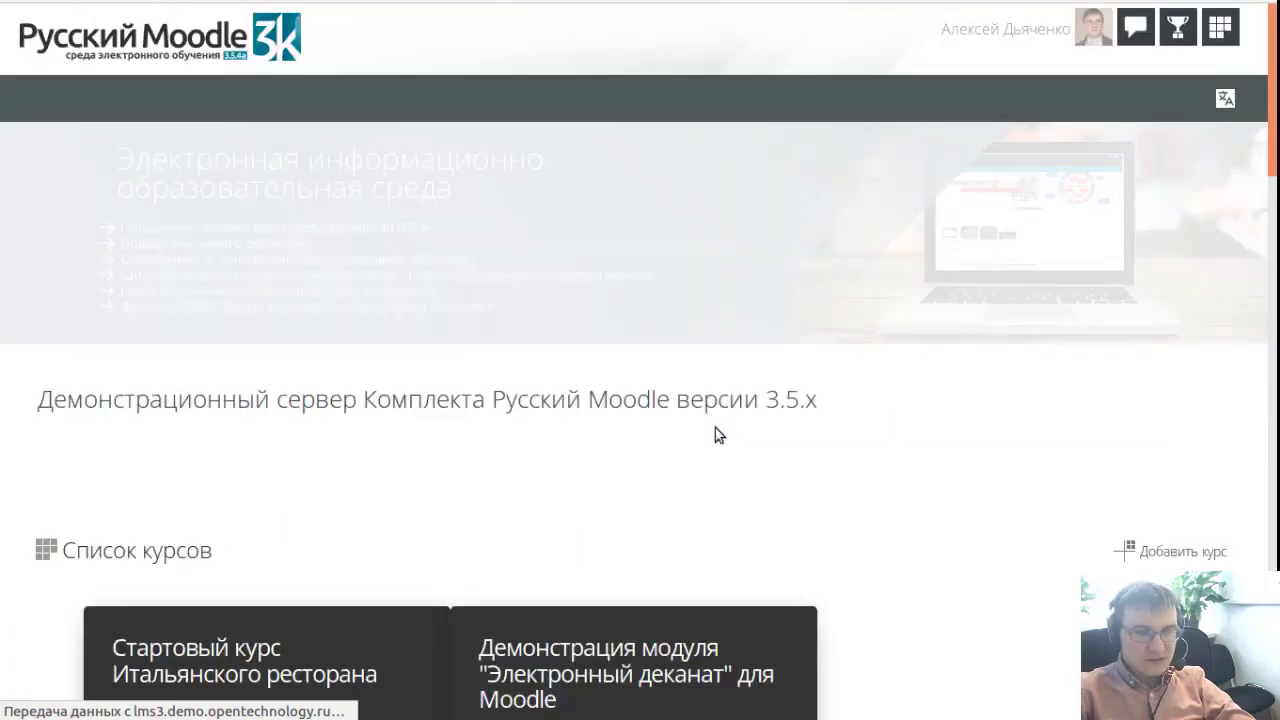
# Open the description page of the Демонстрация модуля "Электронный деканат" для Moodle course.
pyautogui.scroll(-3, 715, 428)
pyautogui.scroll(-4, 715, 435)
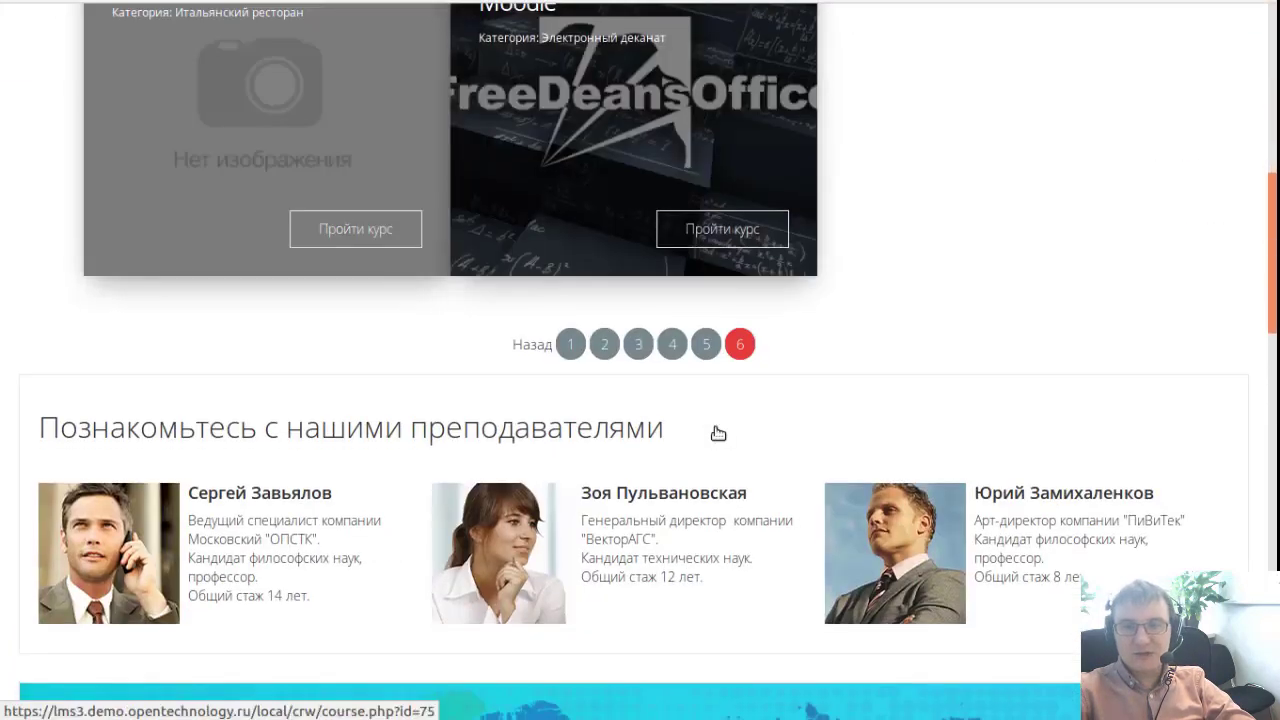
pyautogui.scroll(3, 715, 434)
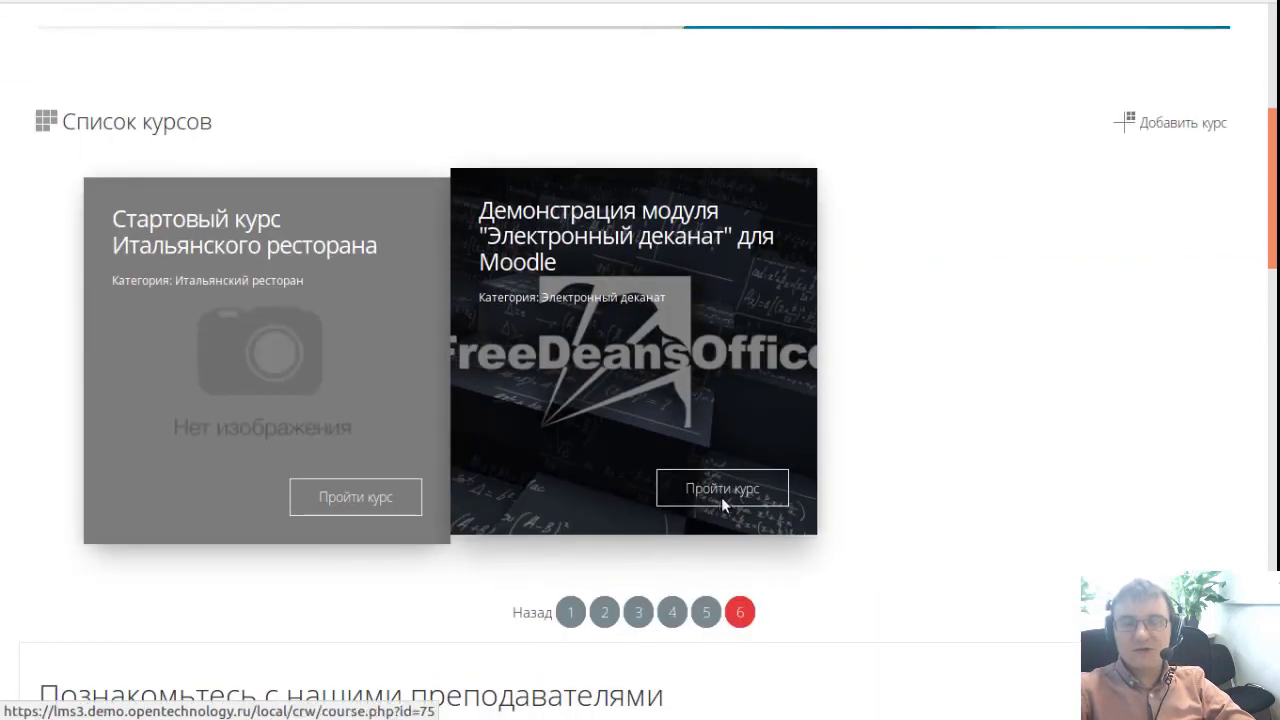
pyautogui.click(739, 494)
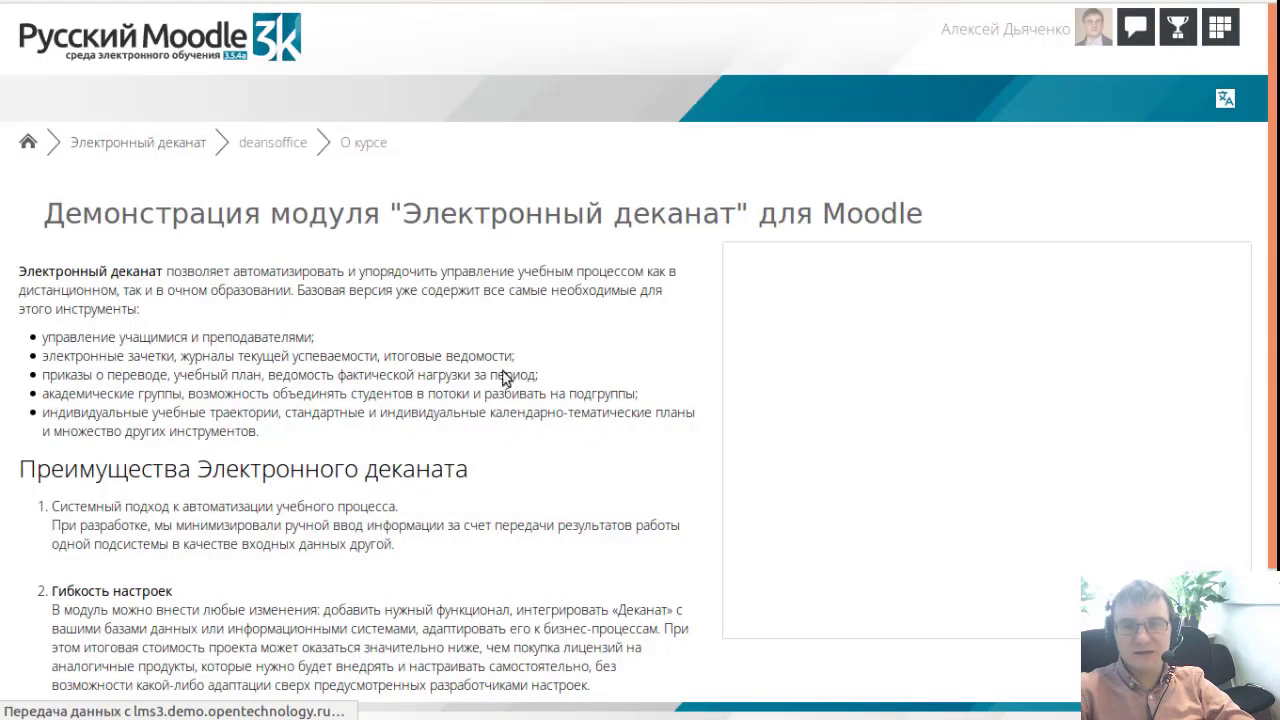
# Enter the Электронный деканат demo course from its description page and examine its list of journals, ratings and reports.
pyautogui.scroll(-3, 504, 377)
pyautogui.scroll(3, 329, 406)
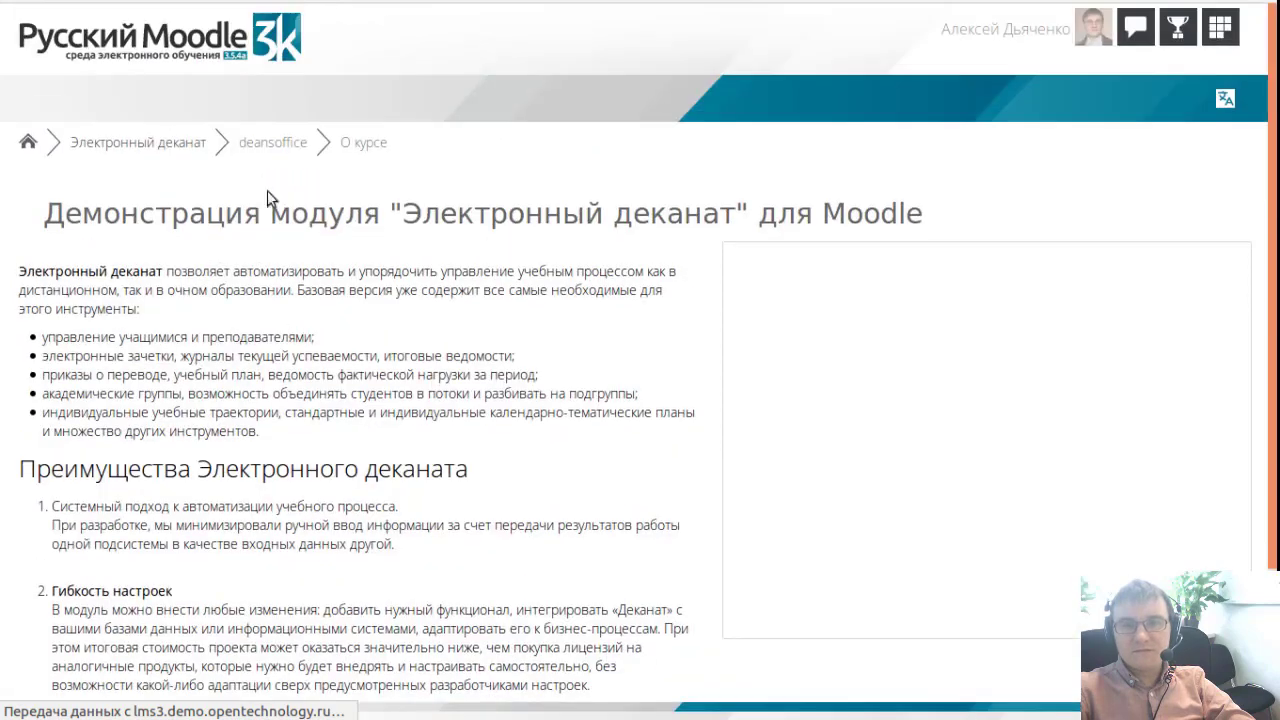
pyautogui.scroll(-3, 180, 530)
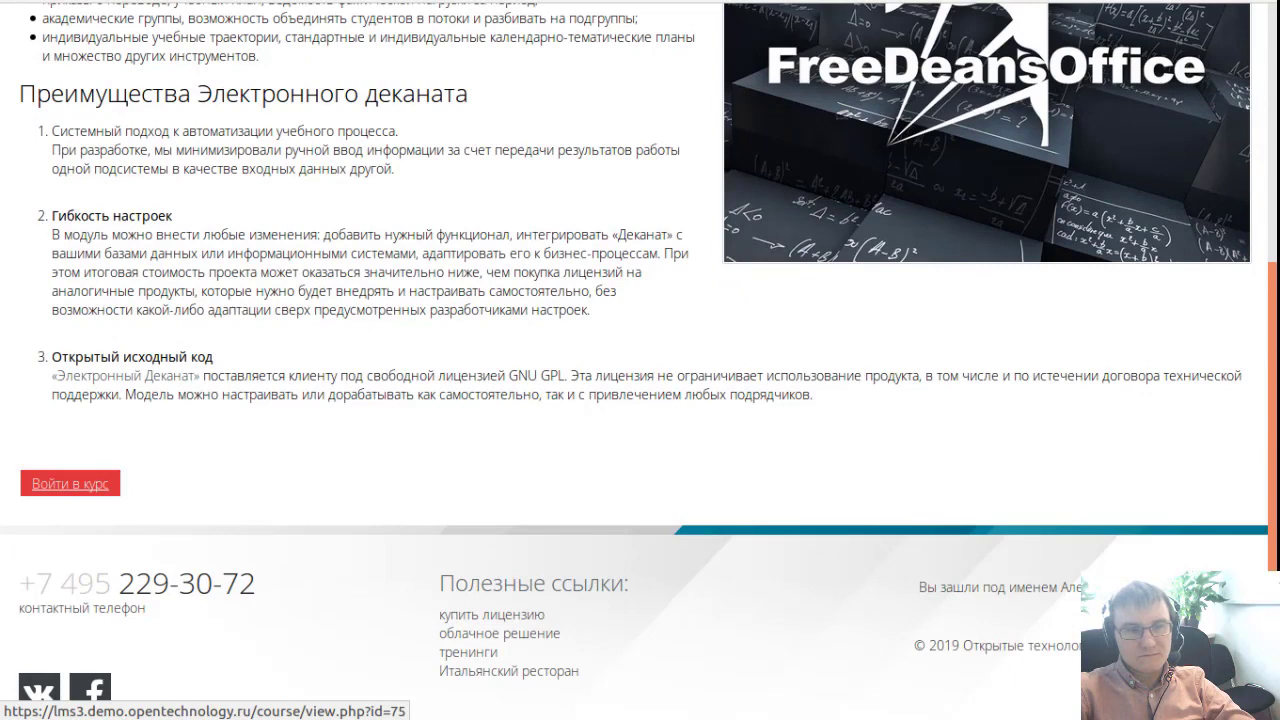
pyautogui.click(70, 483)
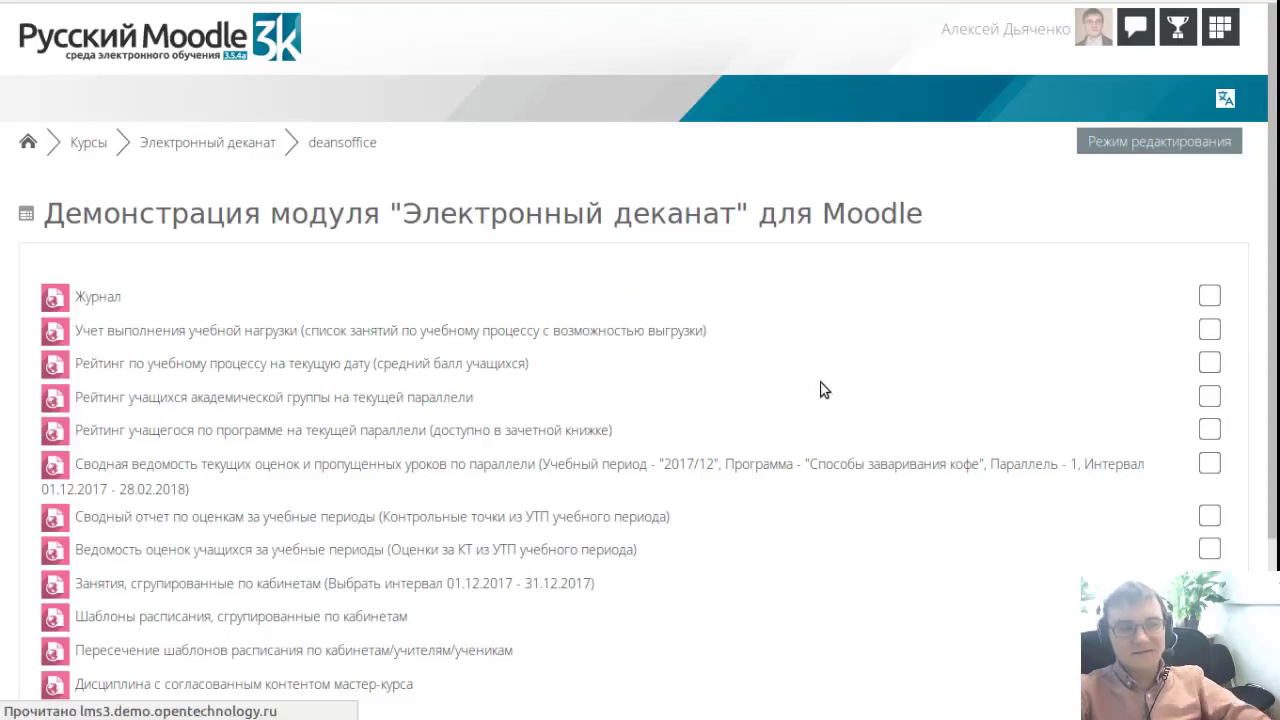
pyautogui.scroll(-3, 772, 422)
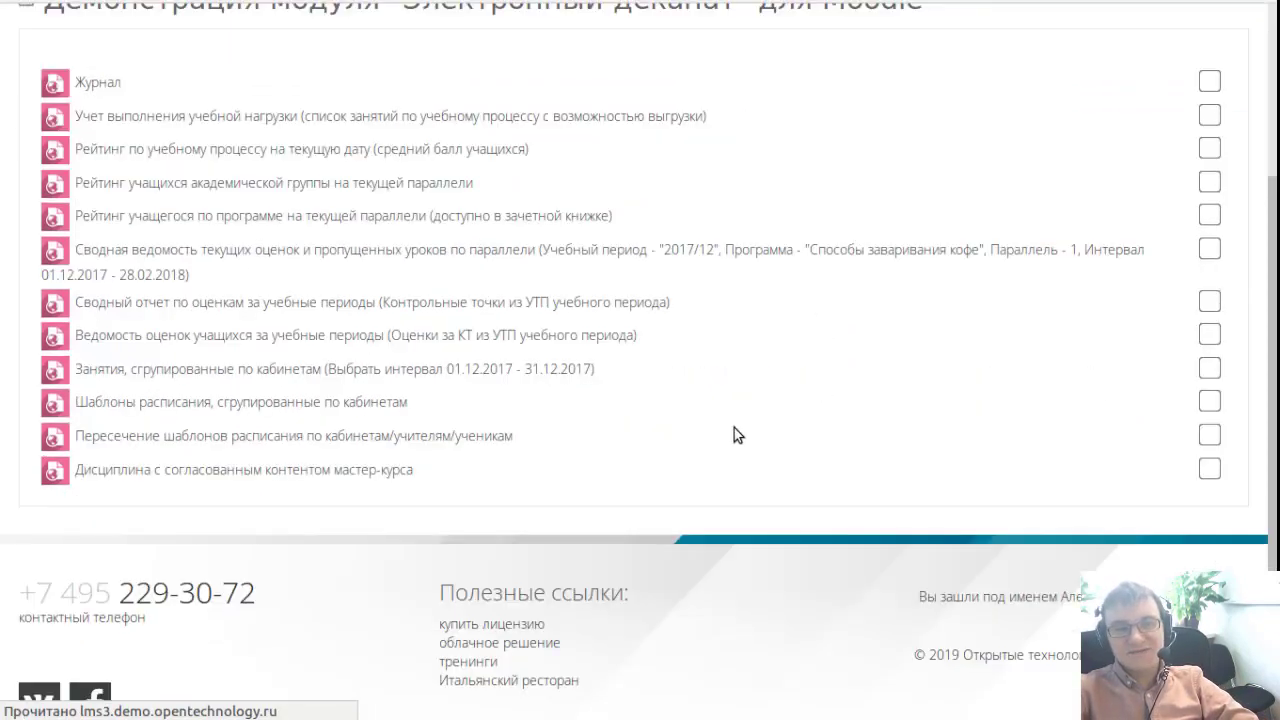
pyautogui.scroll(2, 734, 435)
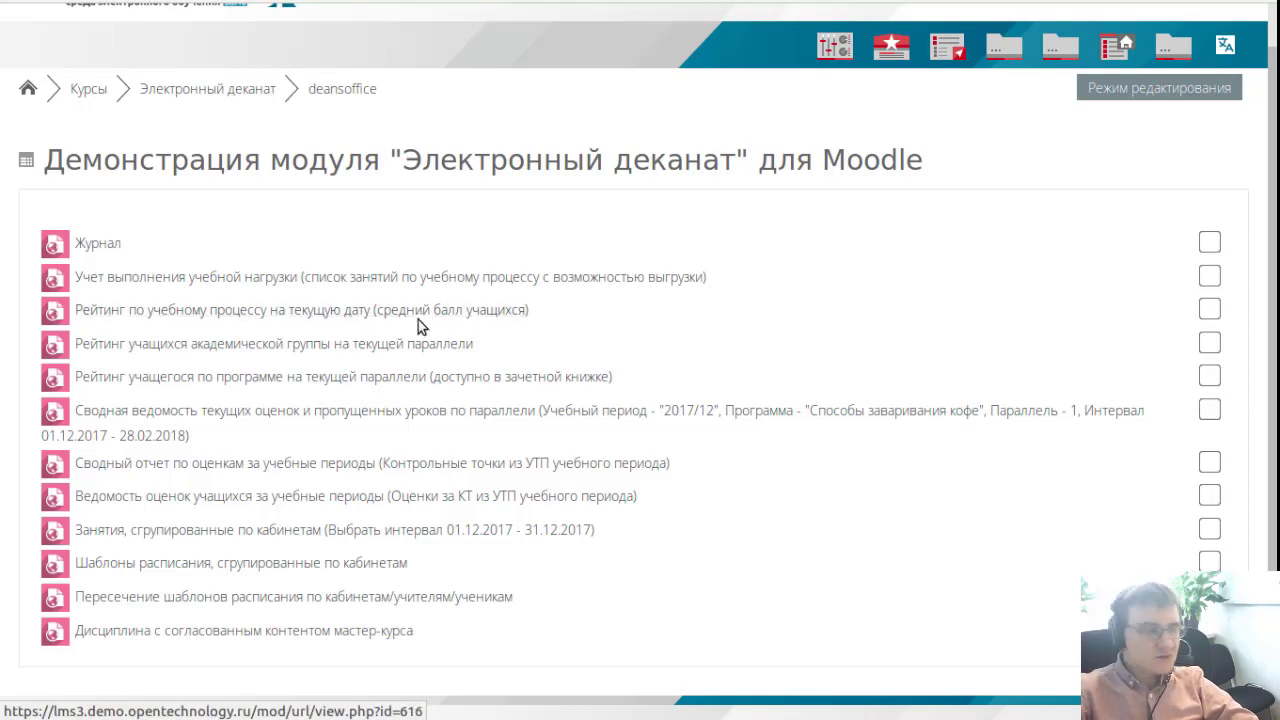
# Switch to the YouTube live broadcast page and minimize all windows to show the desktop.
pyautogui.hotkey('alt', 'Tab')
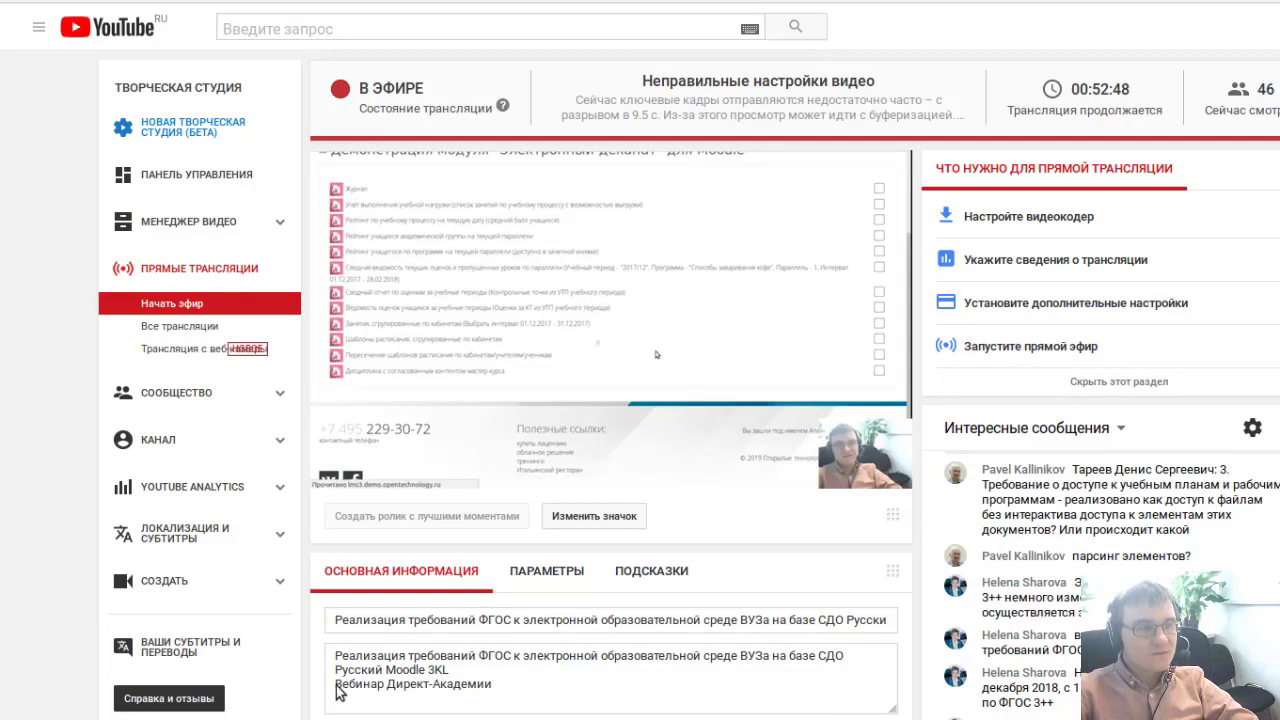
pyautogui.press('super+d')
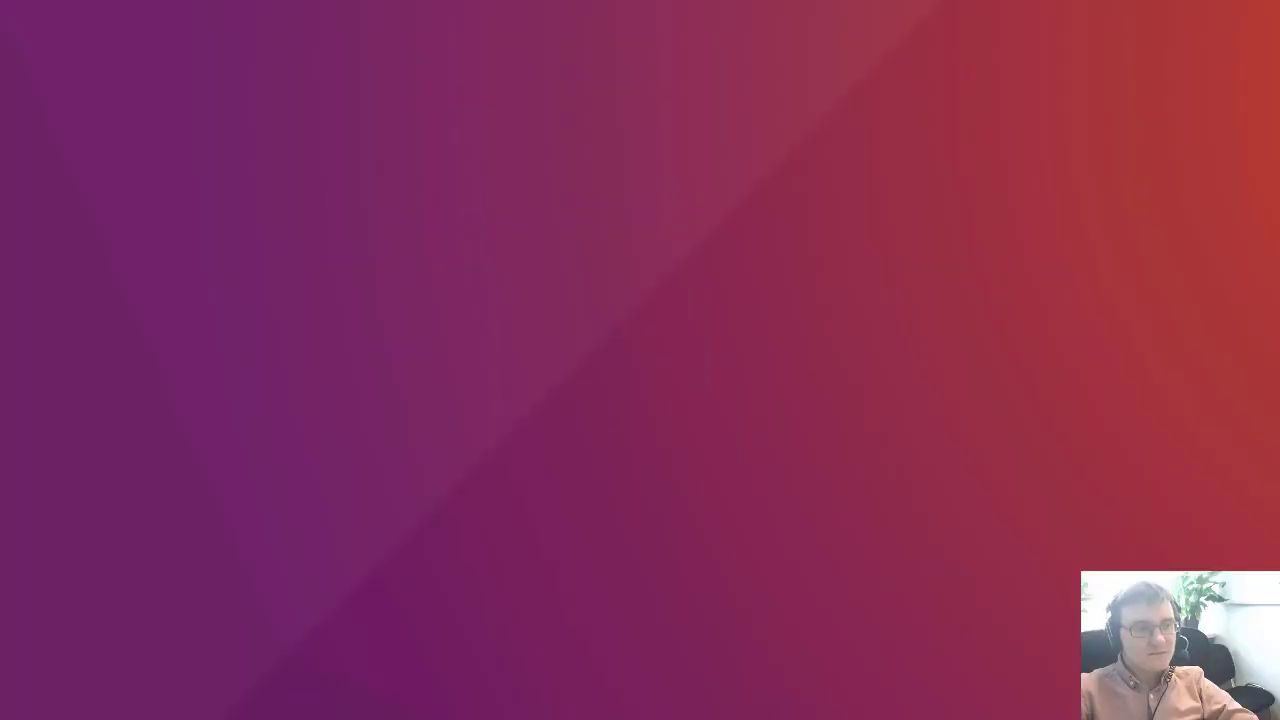
# Check the YouTube live broadcast page and the OBS streaming window, and return to the Эспрессо-кофеварка class journal in Moodle.
pyautogui.press('super+d')
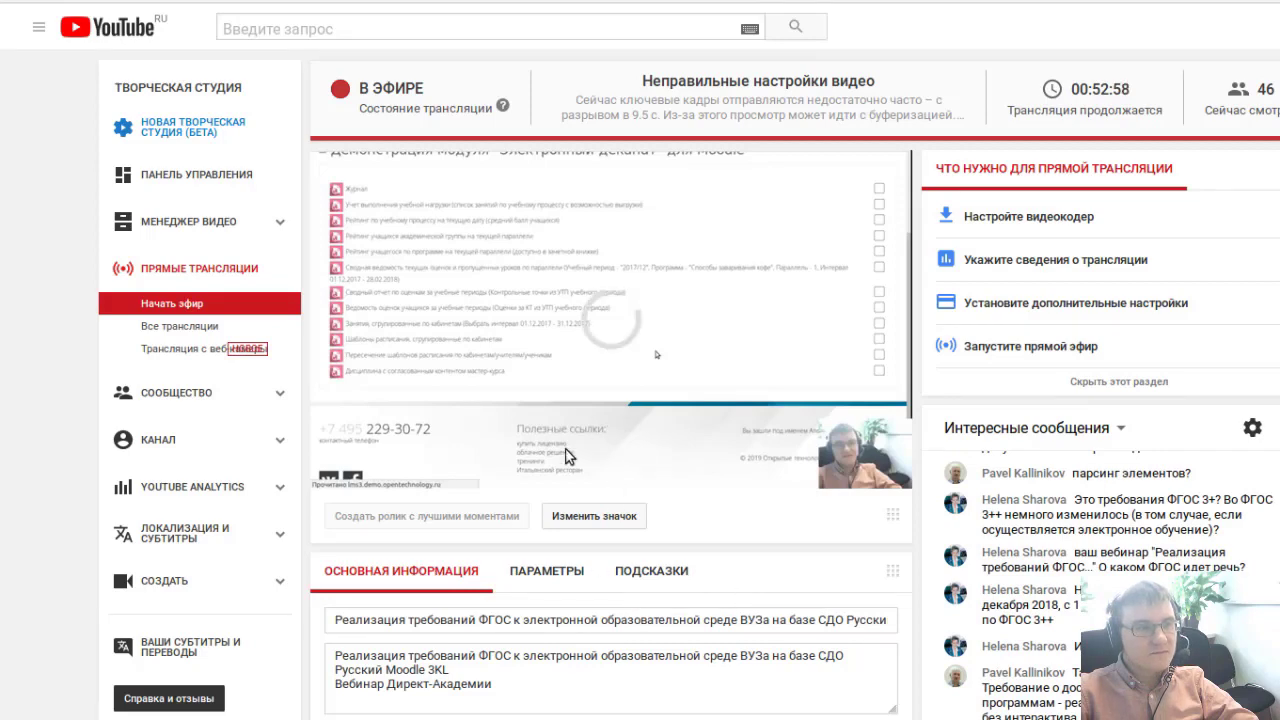
pyautogui.hotkey('alt', 'Tab')
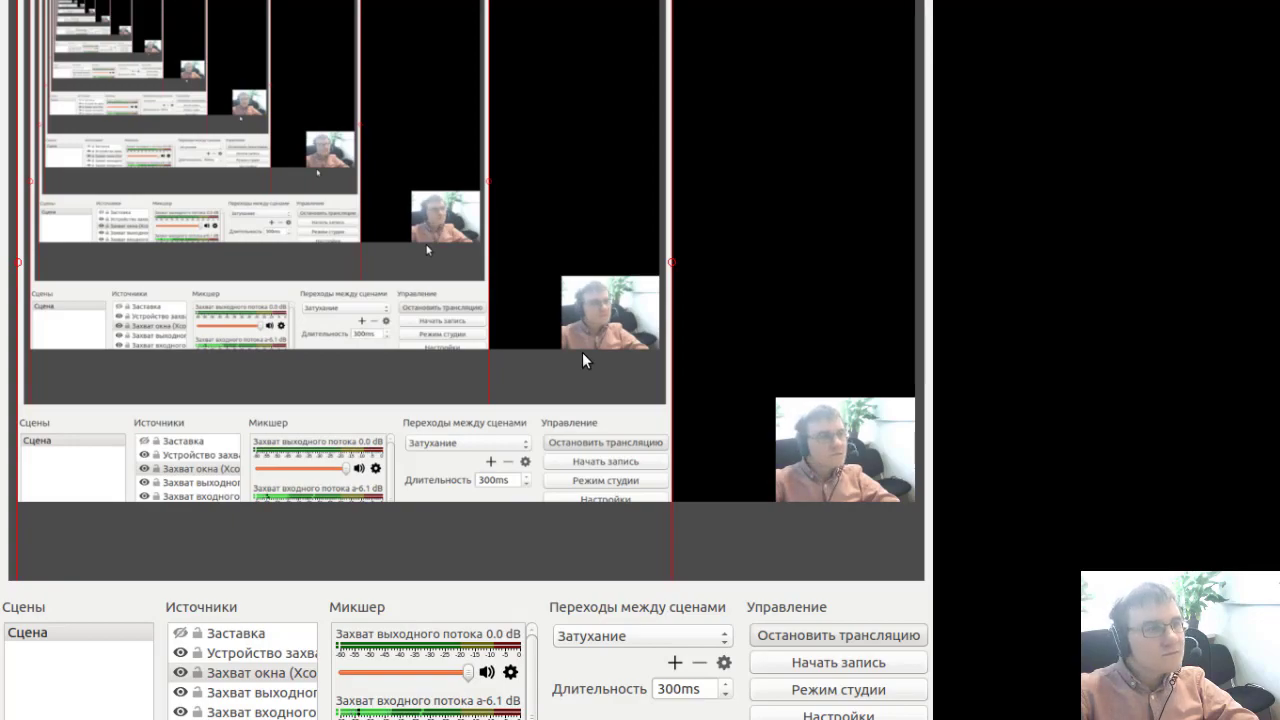
pyautogui.hotkey('alt', 'Tab')
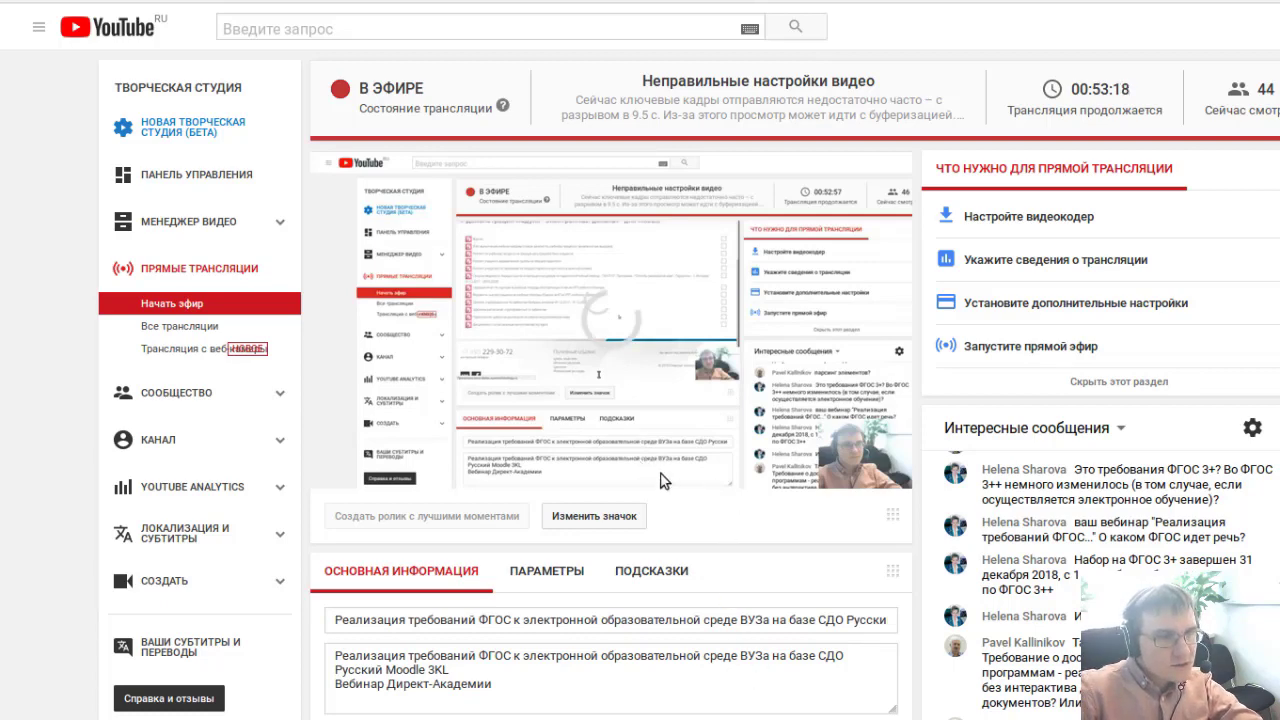
pyautogui.hotkey('alt', 'Tab')
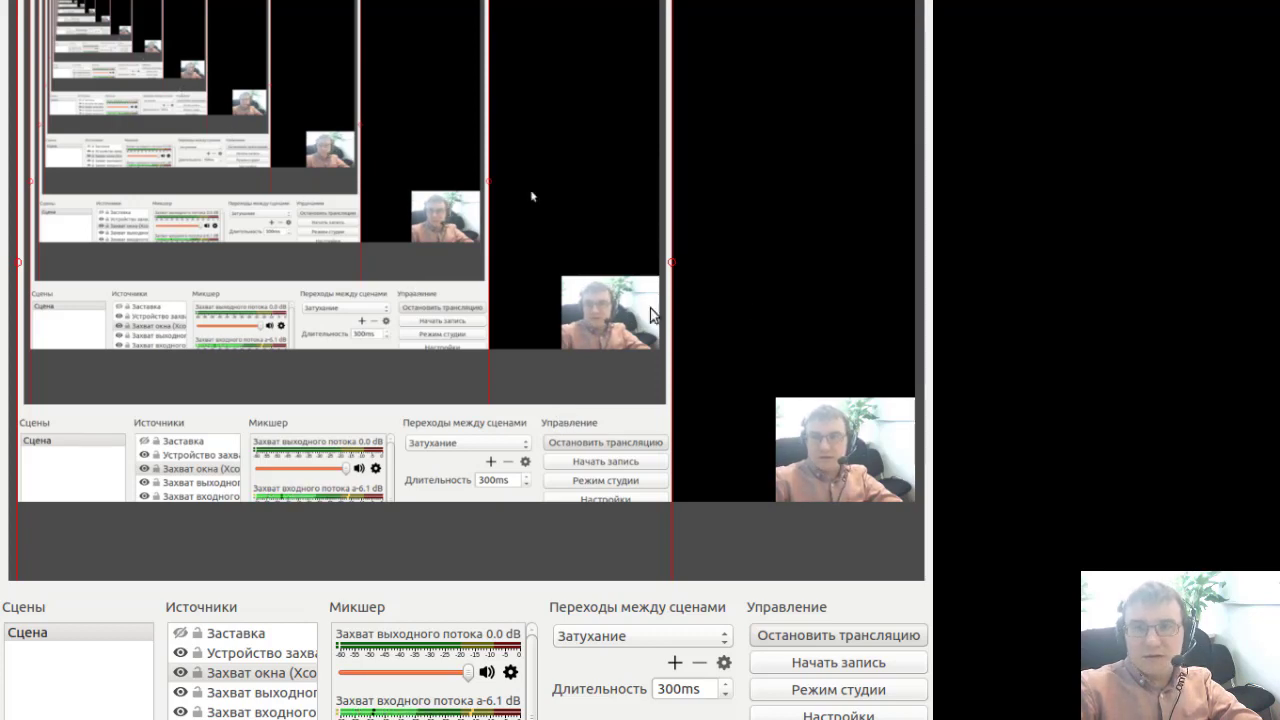
pyautogui.hotkey('alt', 'Tab')
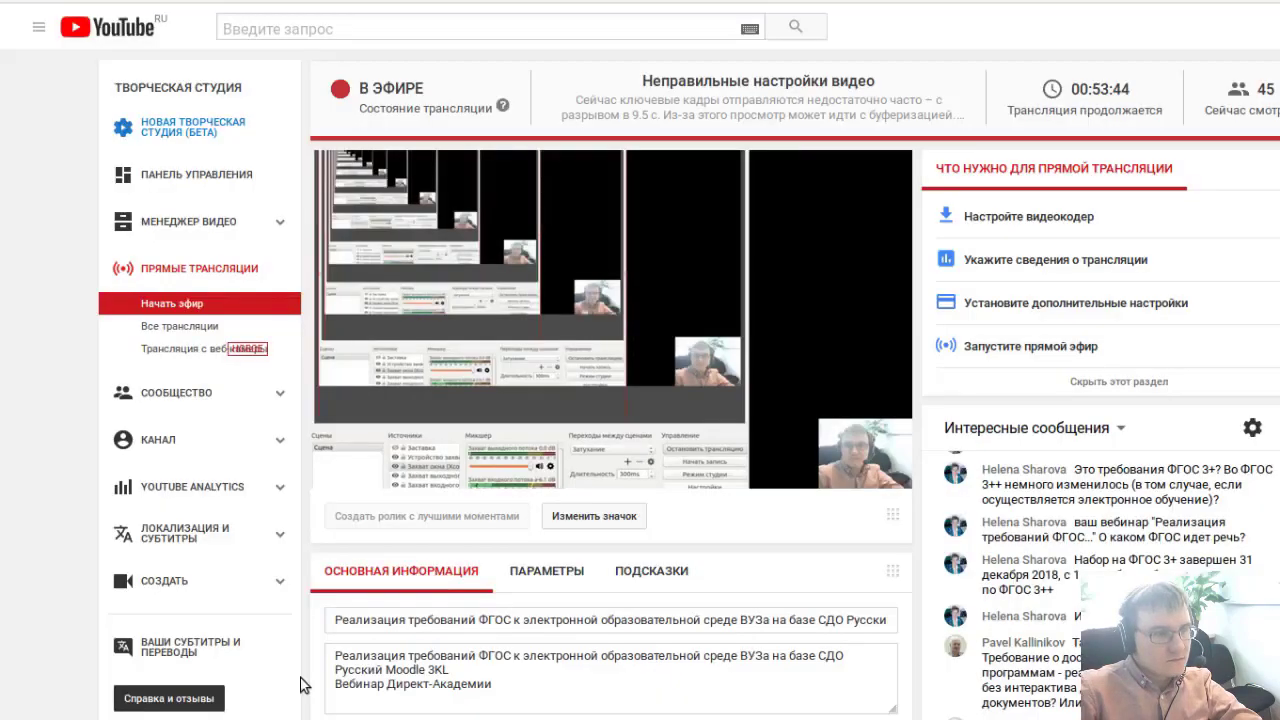
pyautogui.press('ctrl+super+d')
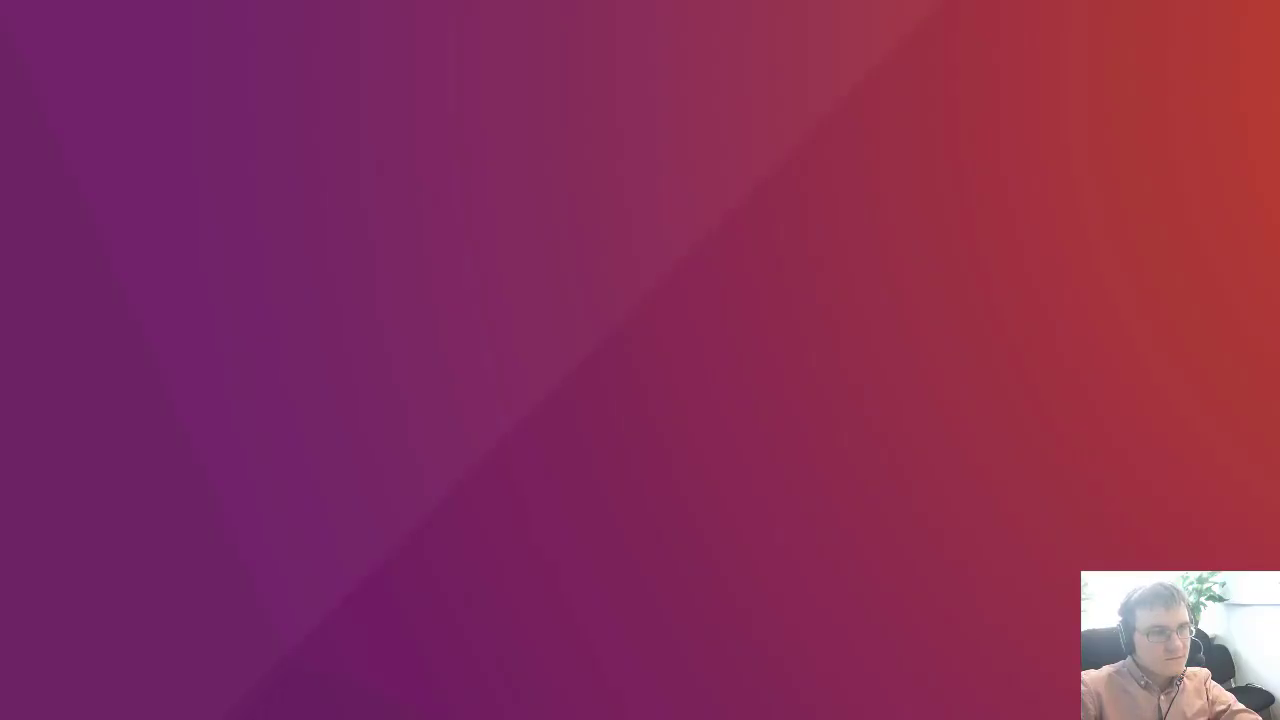
pyautogui.hotkey('alt', 'Tab')
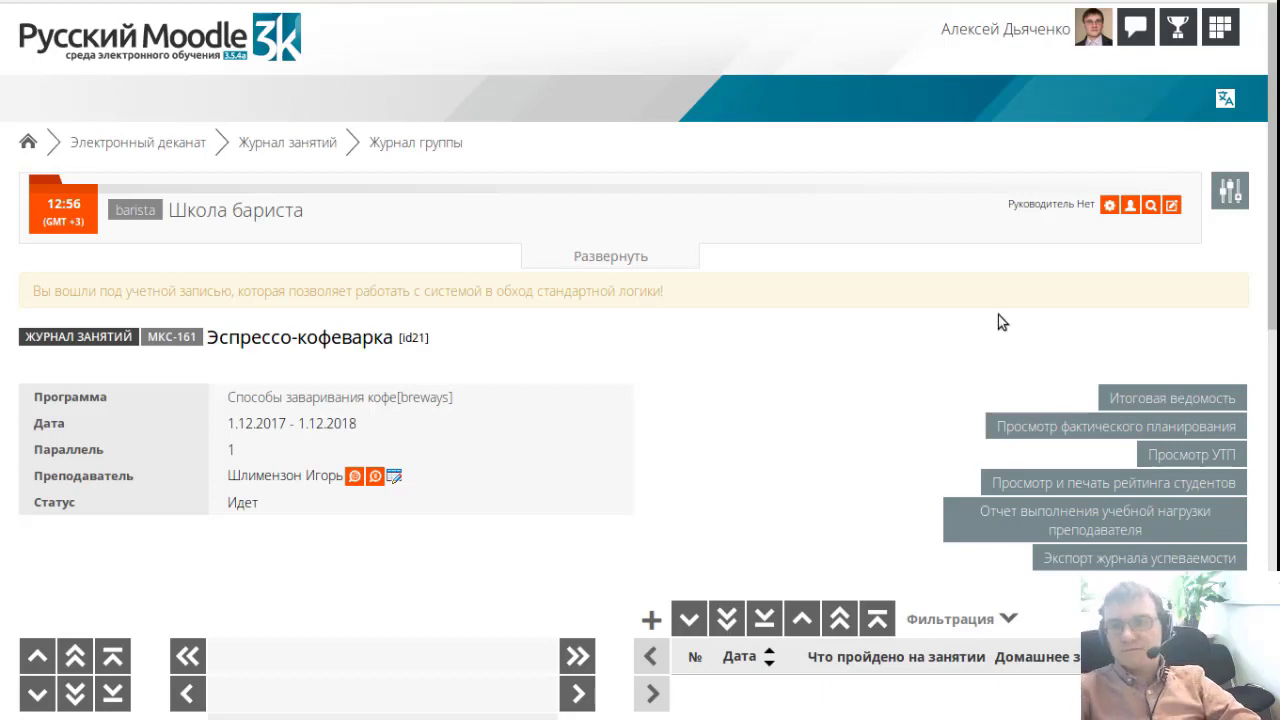
# Load all lessons in the Эспрессо-кофеварка journal and examine the students' grades and the lesson topics.
pyautogui.scroll(-3, 1000, 320)
pyautogui.click(1127, 268)
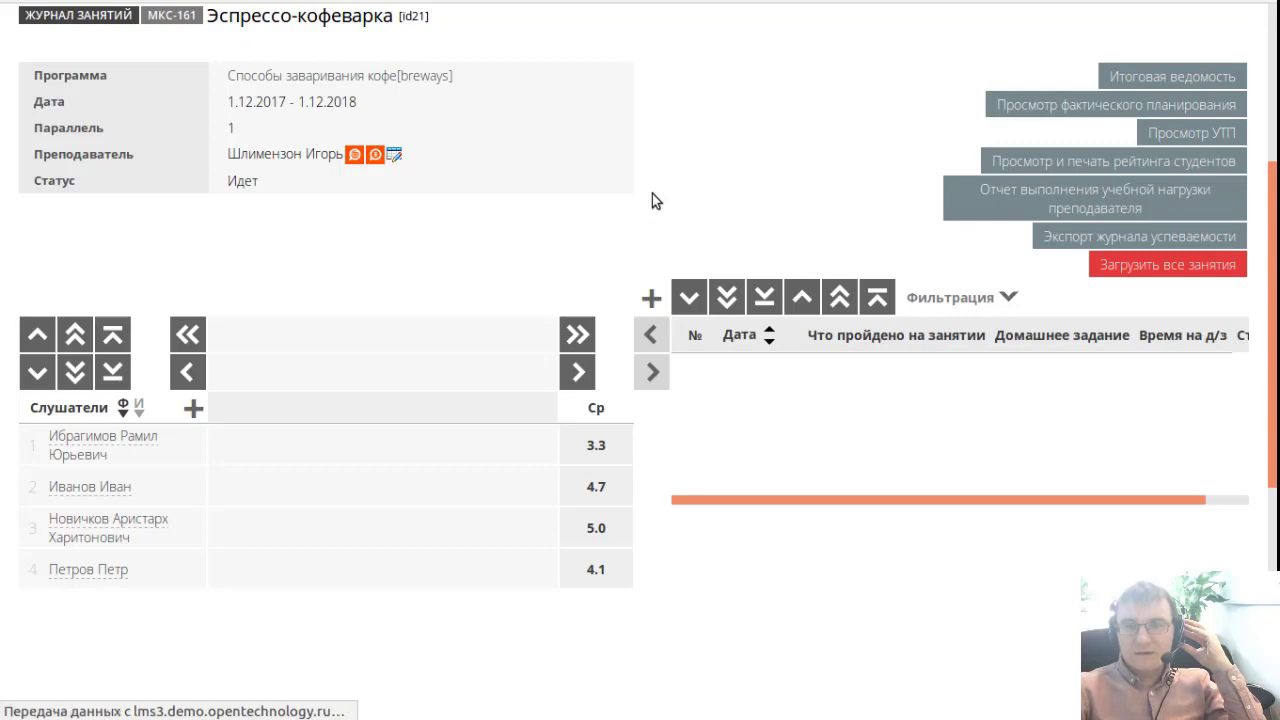
pyautogui.scroll(-1, 652, 201)
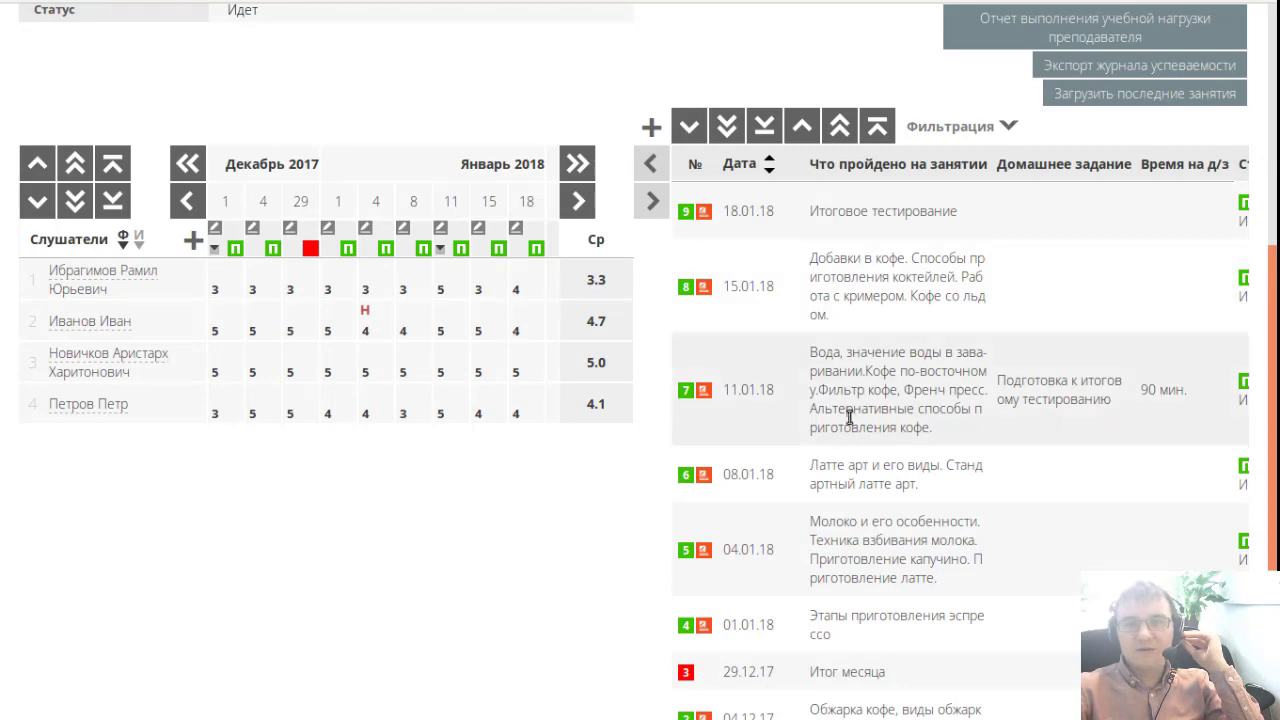
pyautogui.scroll(4, 840, 420)
pyautogui.scroll(-4, 829, 428)
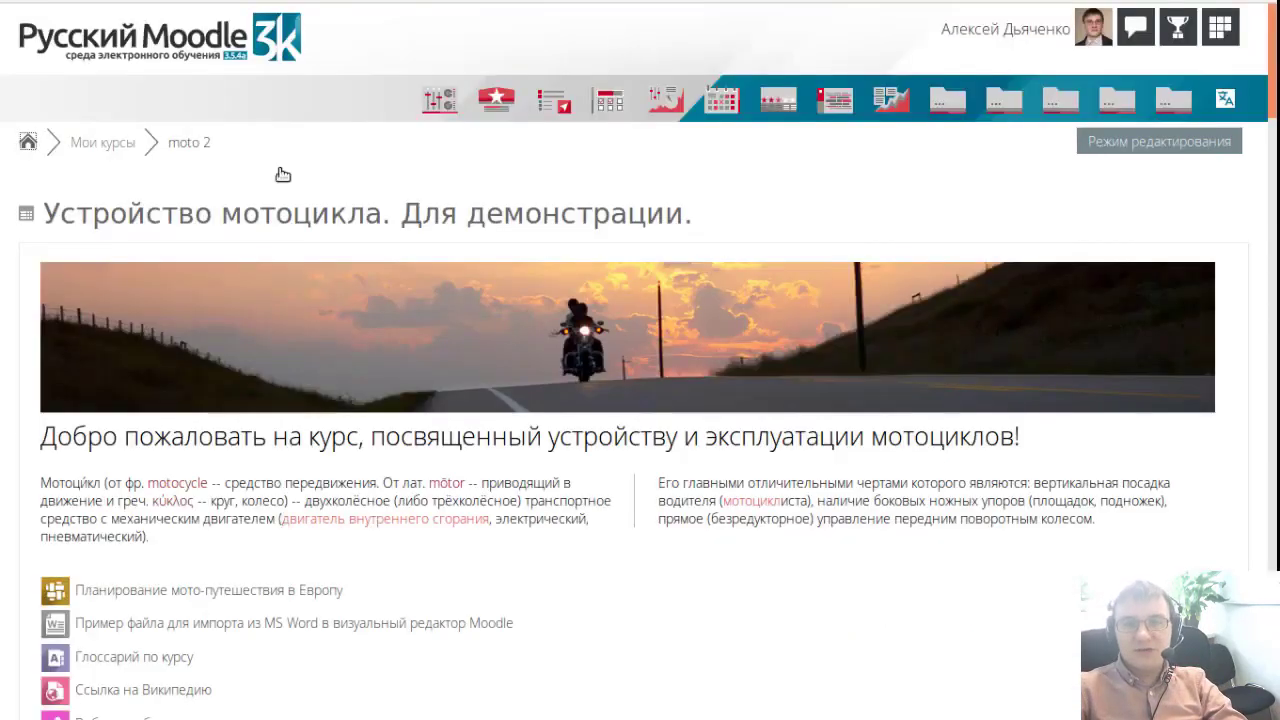
# Turn on editing mode in the course Устройство мотоцикла. Для демонстрации. and look through its topics and elements.
pyautogui.scroll(-2, 1088, 107)
pyautogui.scroll(2, 1110, 118)
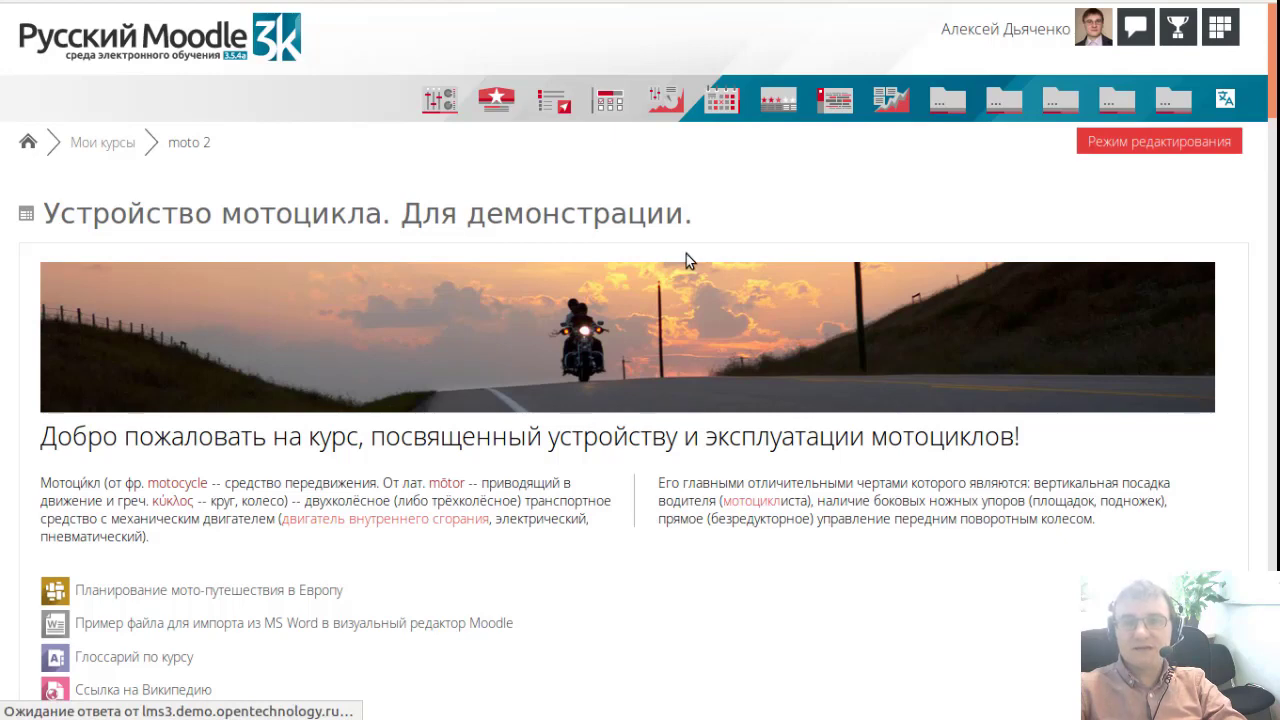
pyautogui.scroll(-2, 686, 254)
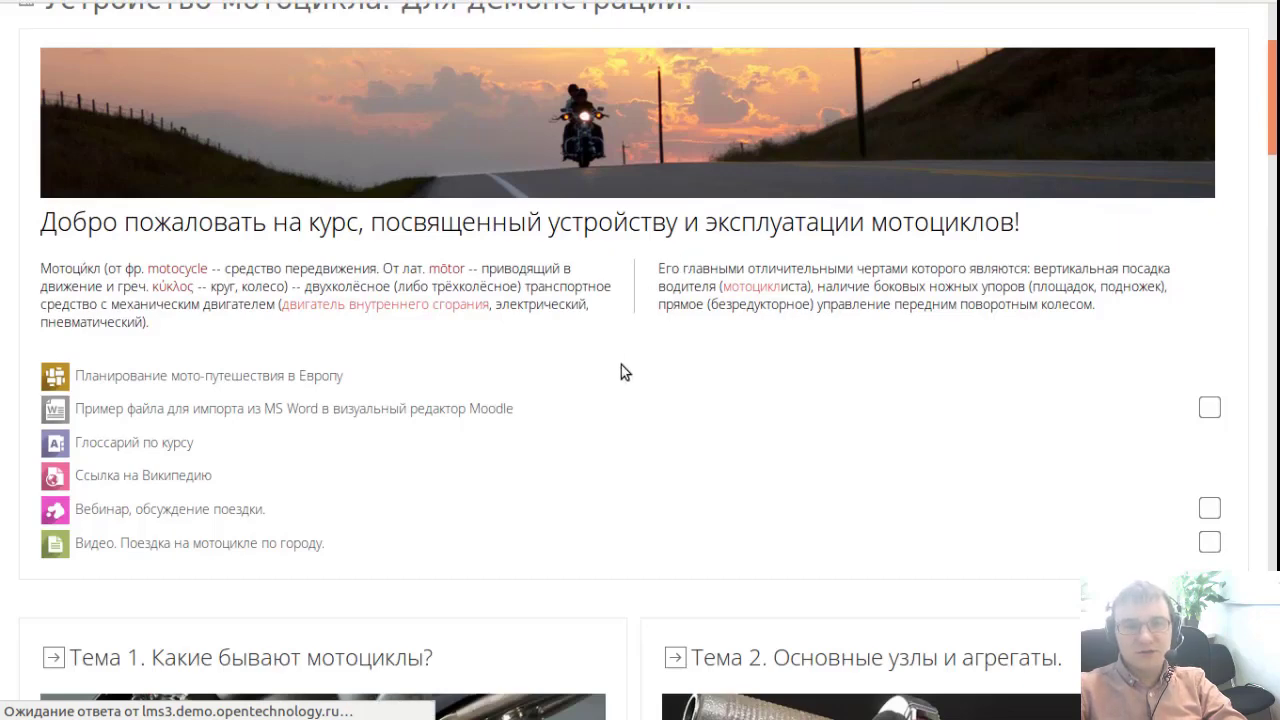
pyautogui.scroll(-5, 621, 366)
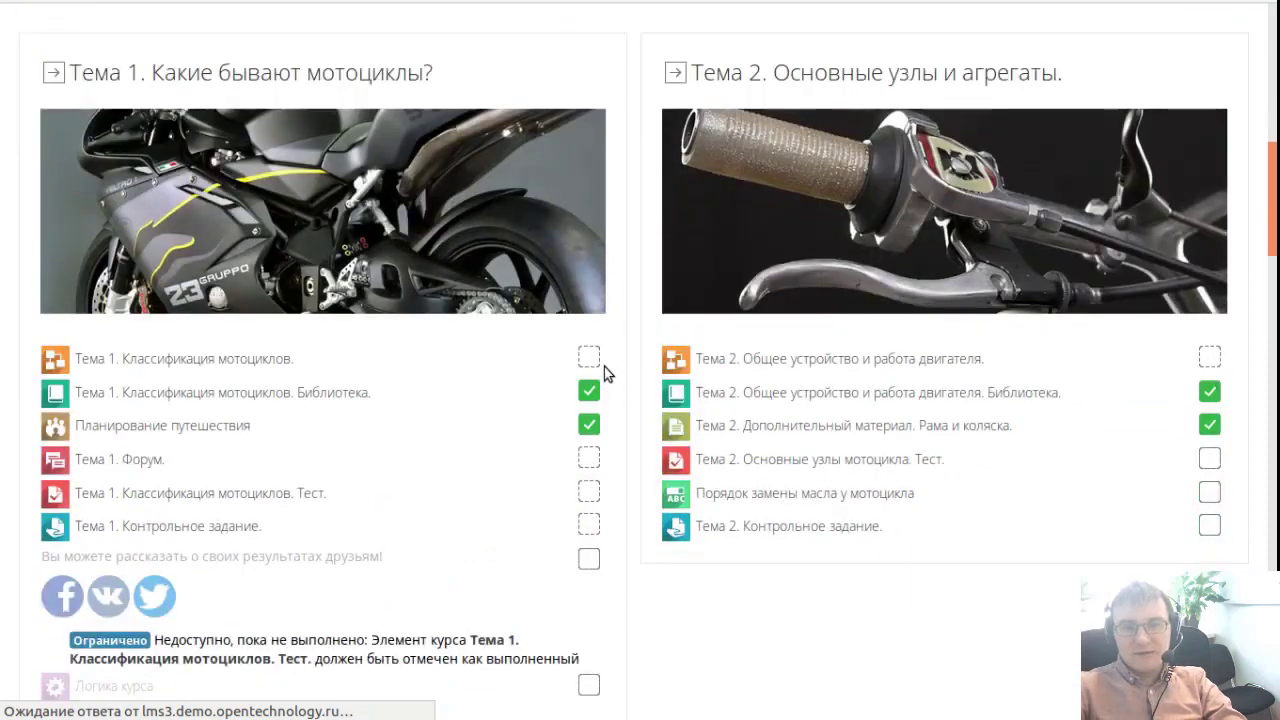
pyautogui.scroll(-2, 447, 386)
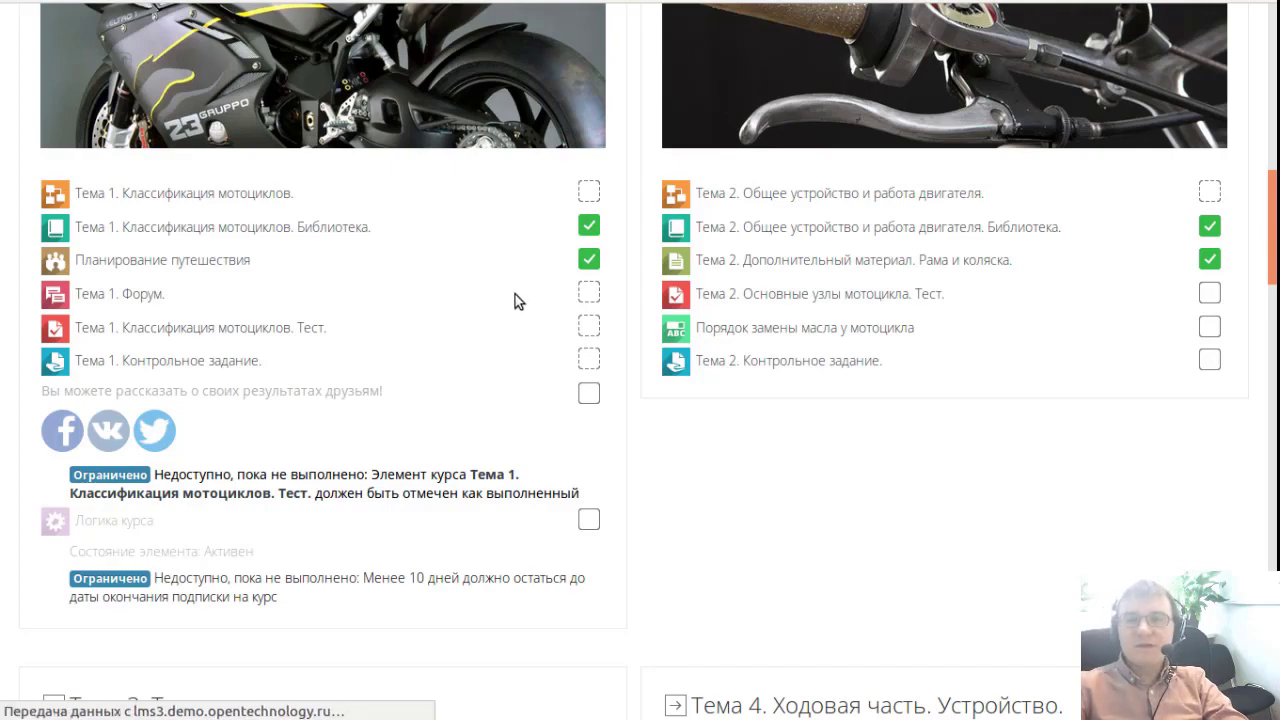
pyautogui.scroll(-7, 495, 297)
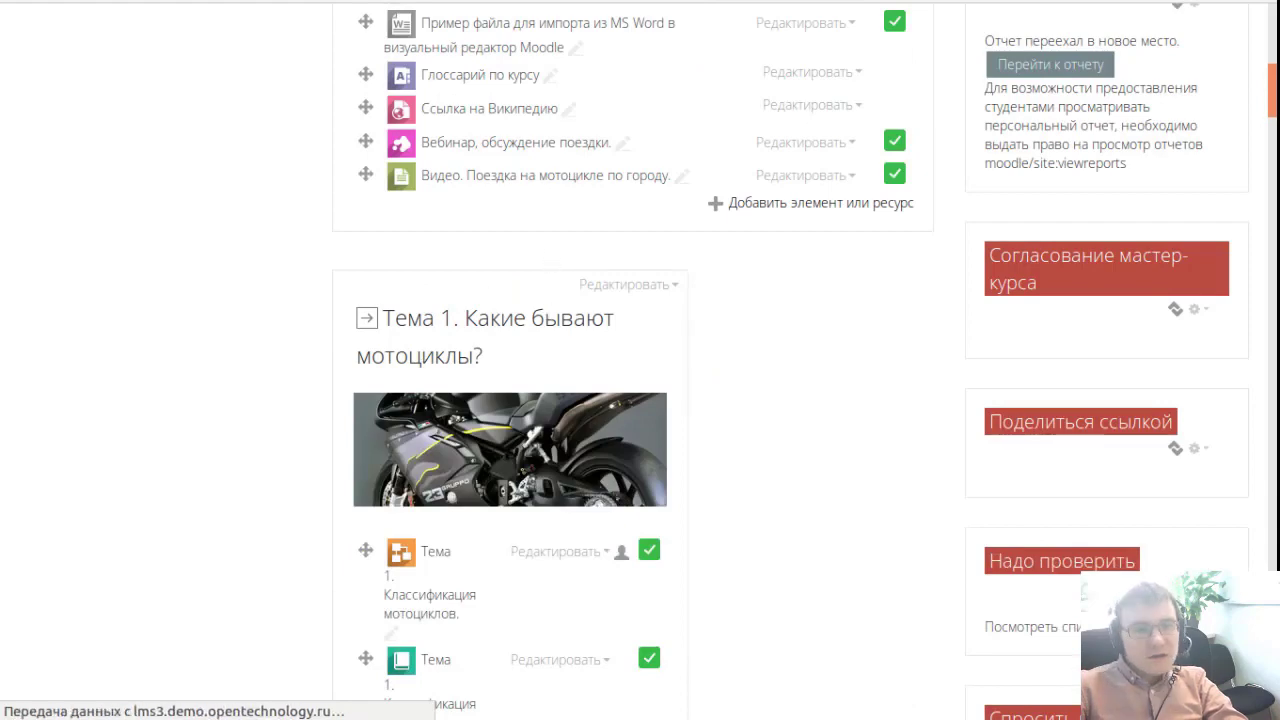
# Try to open the editing options of the Тема 1. Контрольное задание element.
pyautogui.scroll(-5, 716, 368)
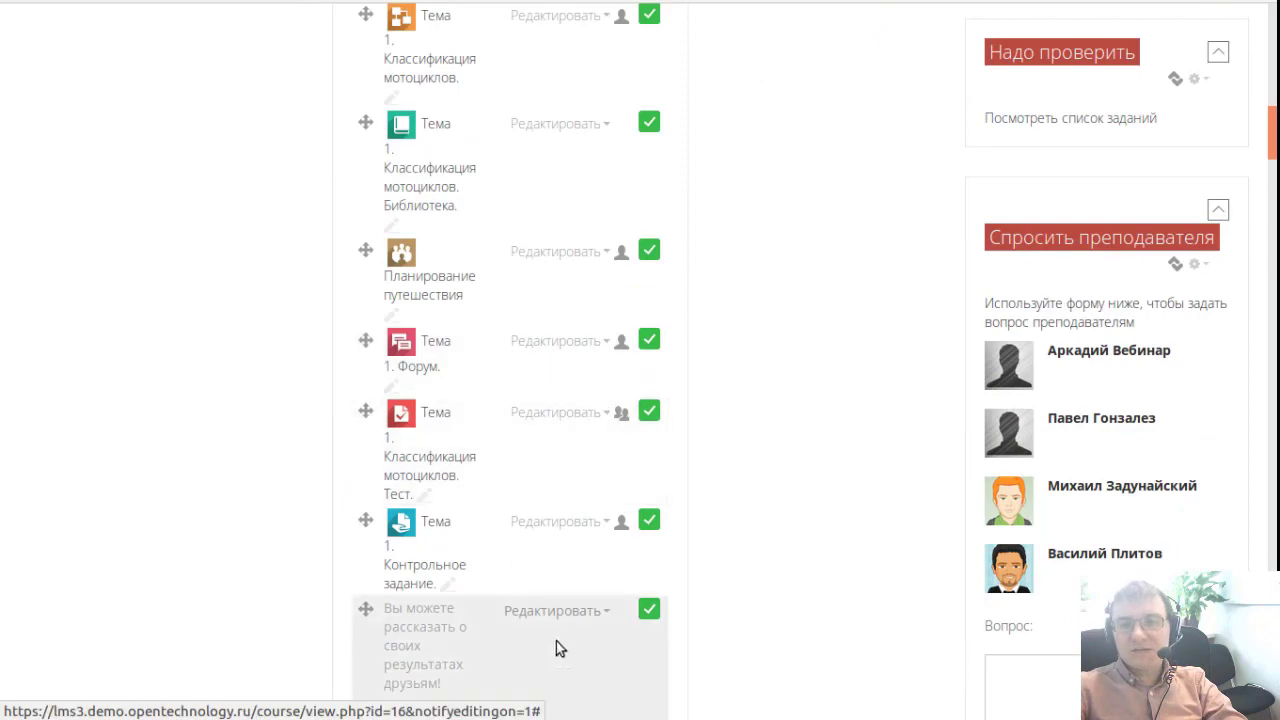
pyautogui.scroll(-4, 543, 571)
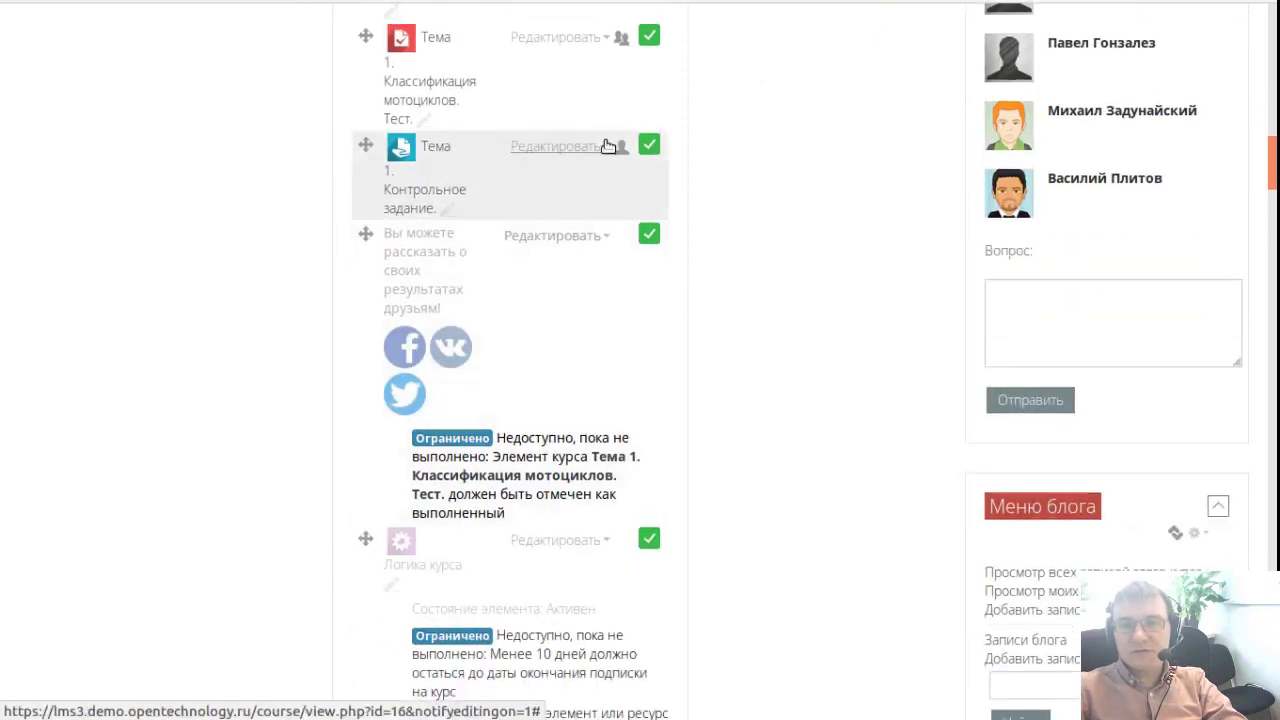
pyautogui.click(610, 150)
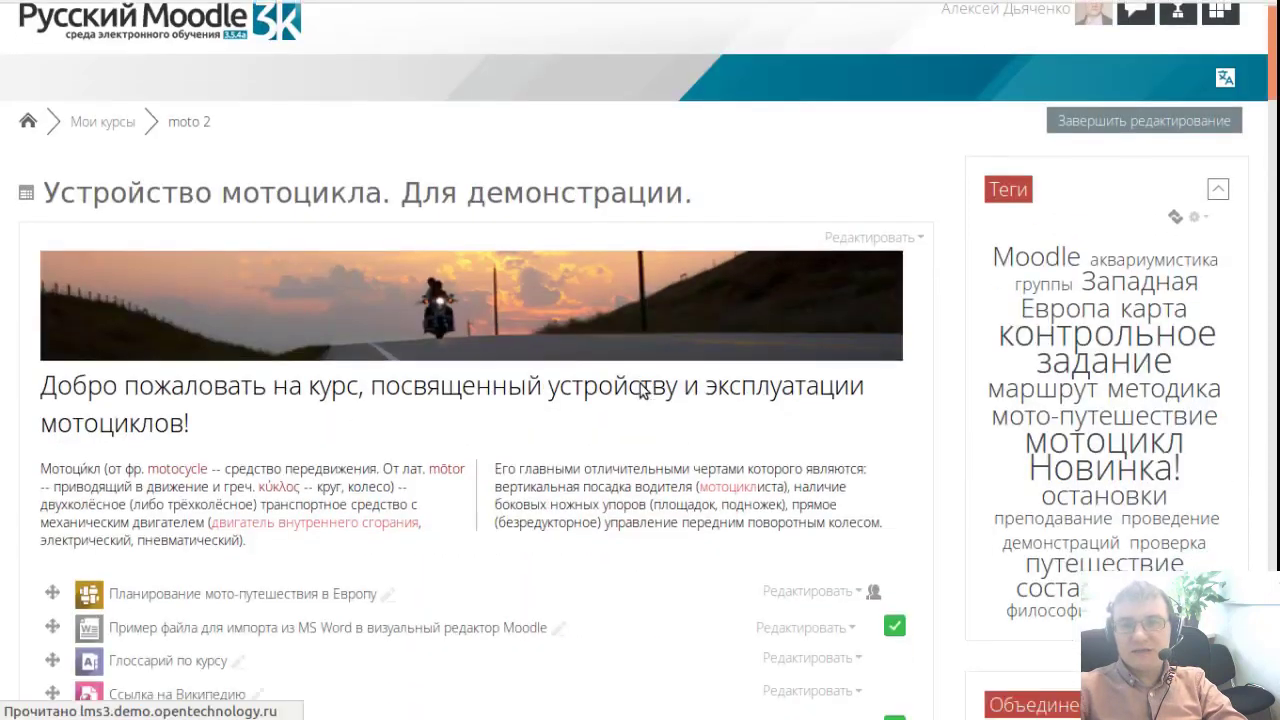
# Try to open the editing options of the Тема 1. Классификация мотоциклов. Библиотека element.
pyautogui.scroll(-7, 609, 380)
pyautogui.scroll(-4, 608, 385)
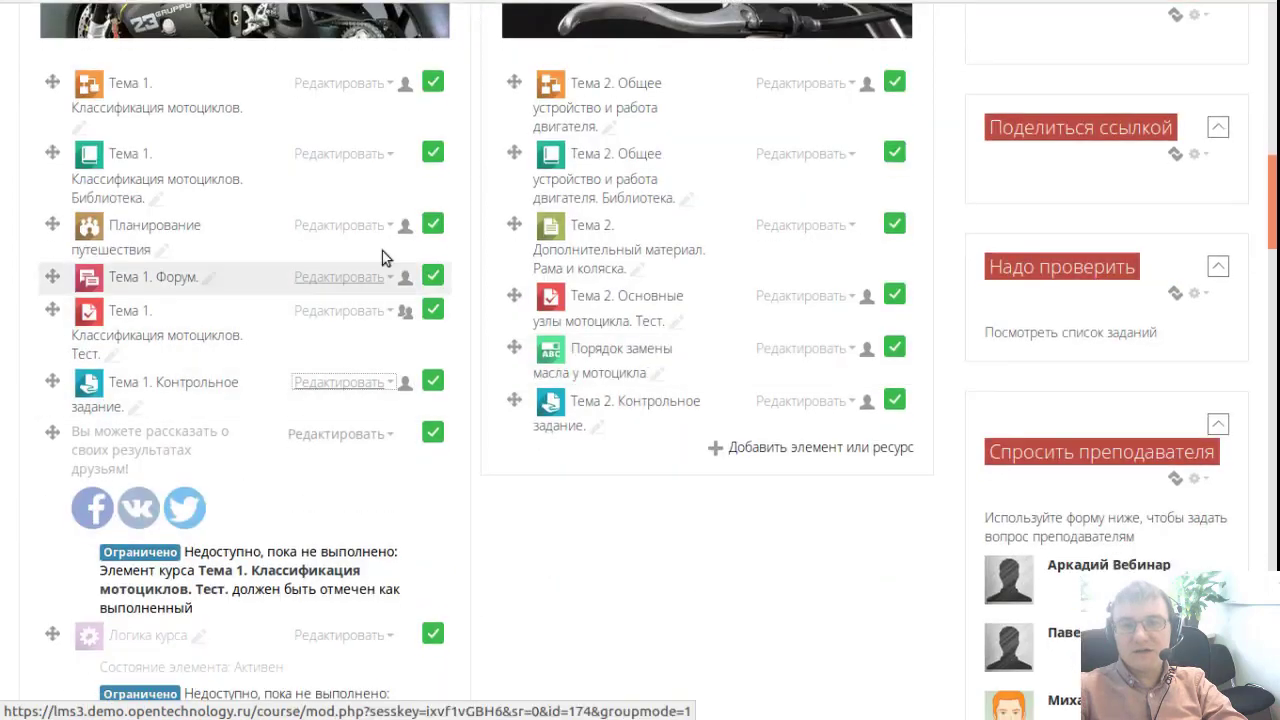
pyautogui.click(385, 157)
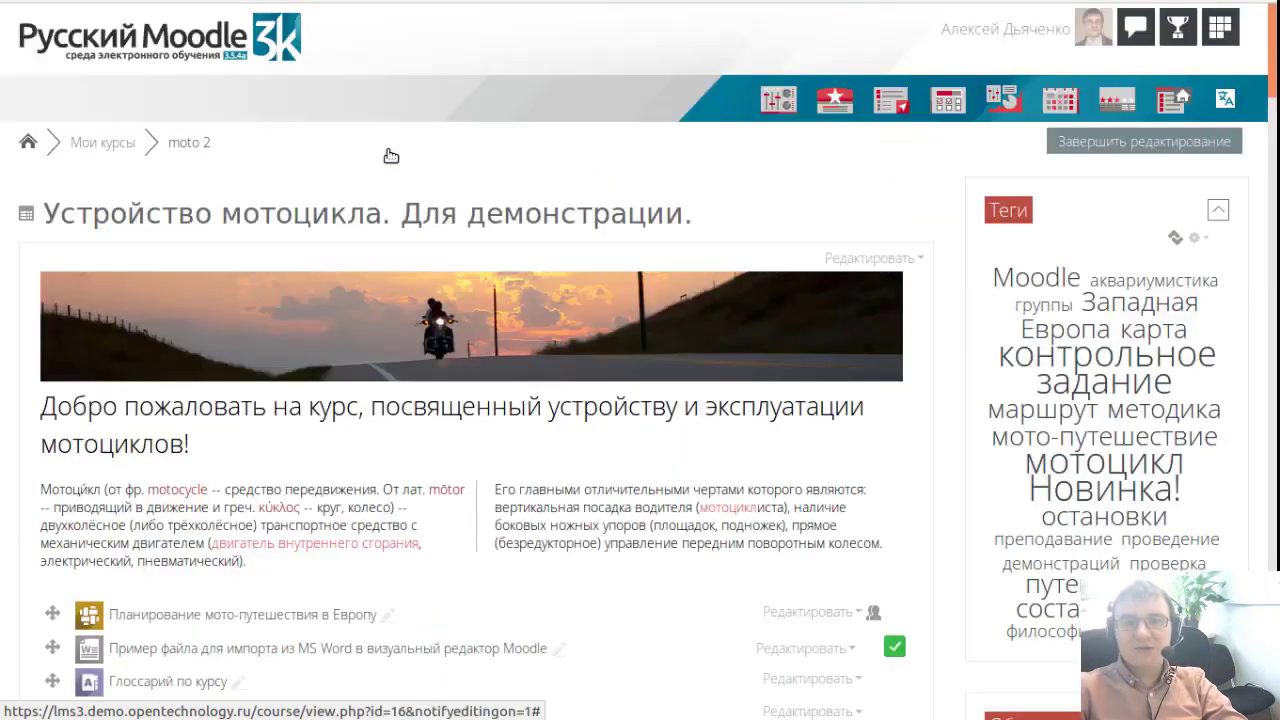
pyautogui.scroll(-6, 401, 296)
pyautogui.scroll(-4, 401, 296)
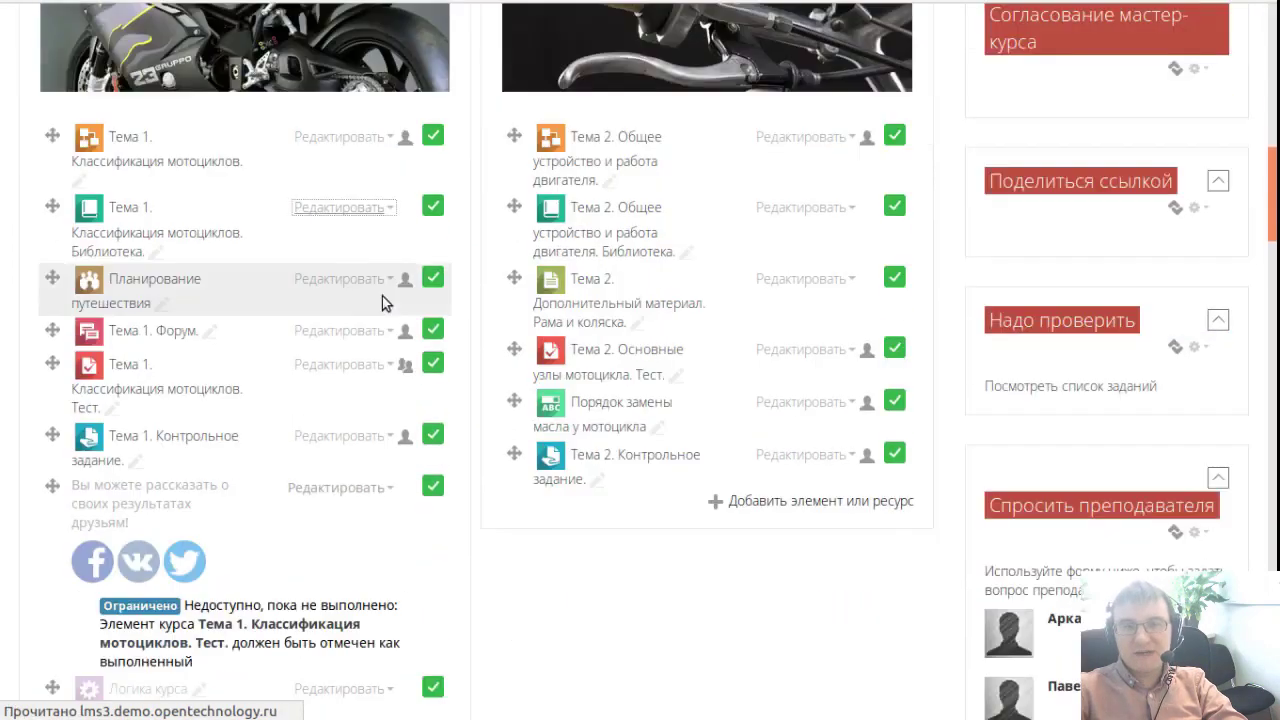
pyautogui.click(387, 210)
pyautogui.scroll(-10, 405, 190)
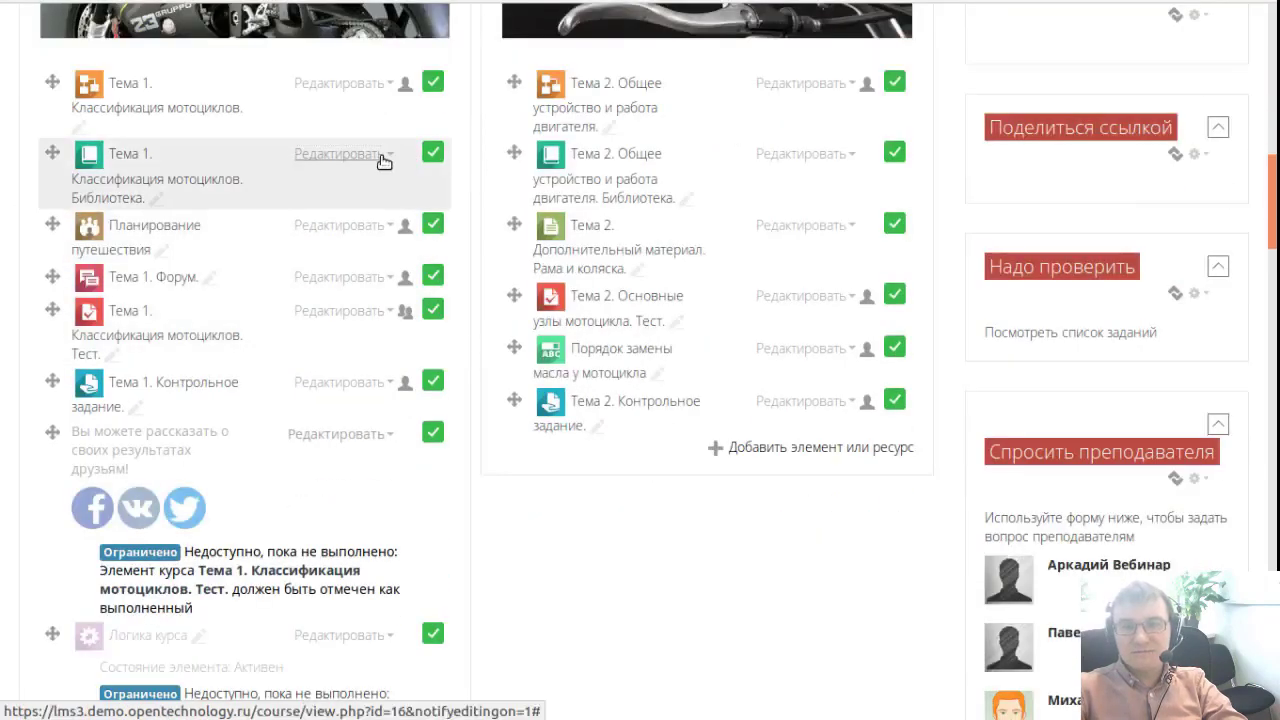
pyautogui.scroll(-3, 515, 328)
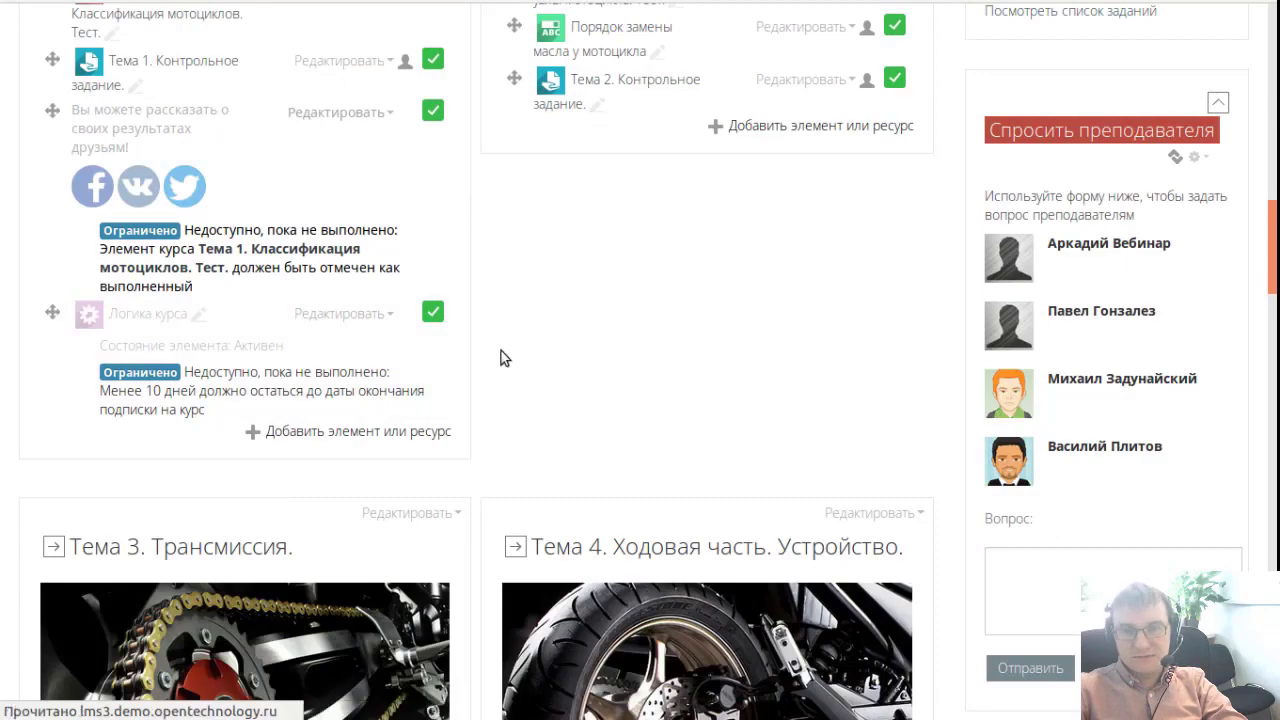
pyautogui.scroll(3, 368, 425)
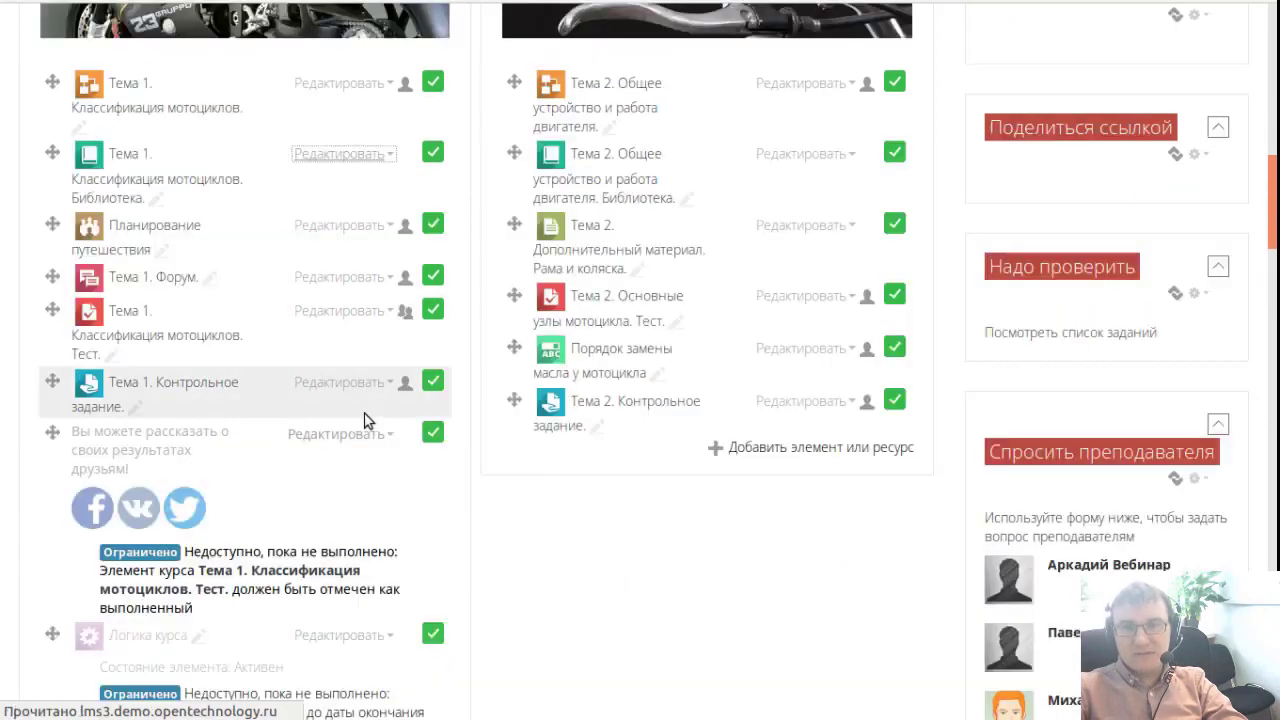
pyautogui.click(389, 160)
# Try to open the editing options of the Пример файла для импорта из MS Word в визуальный редактор Moodle element.
pyautogui.scroll(-3, 388, 182)
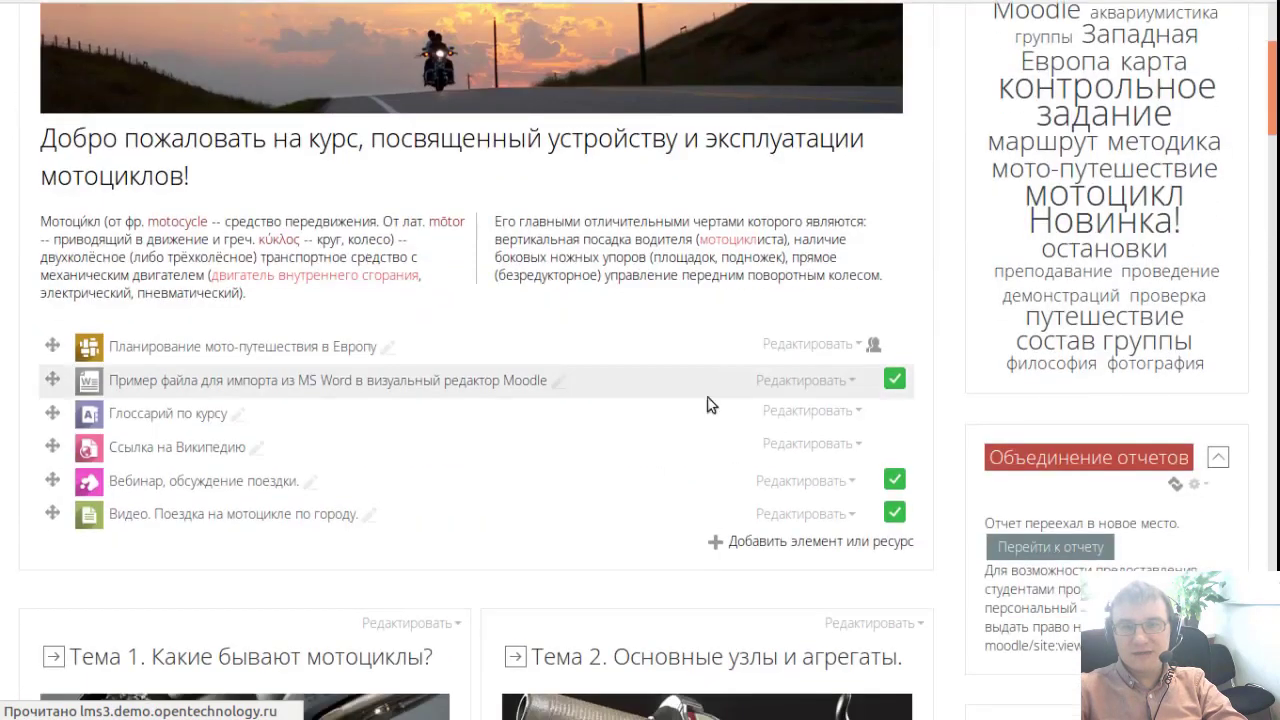
pyautogui.click(849, 382)
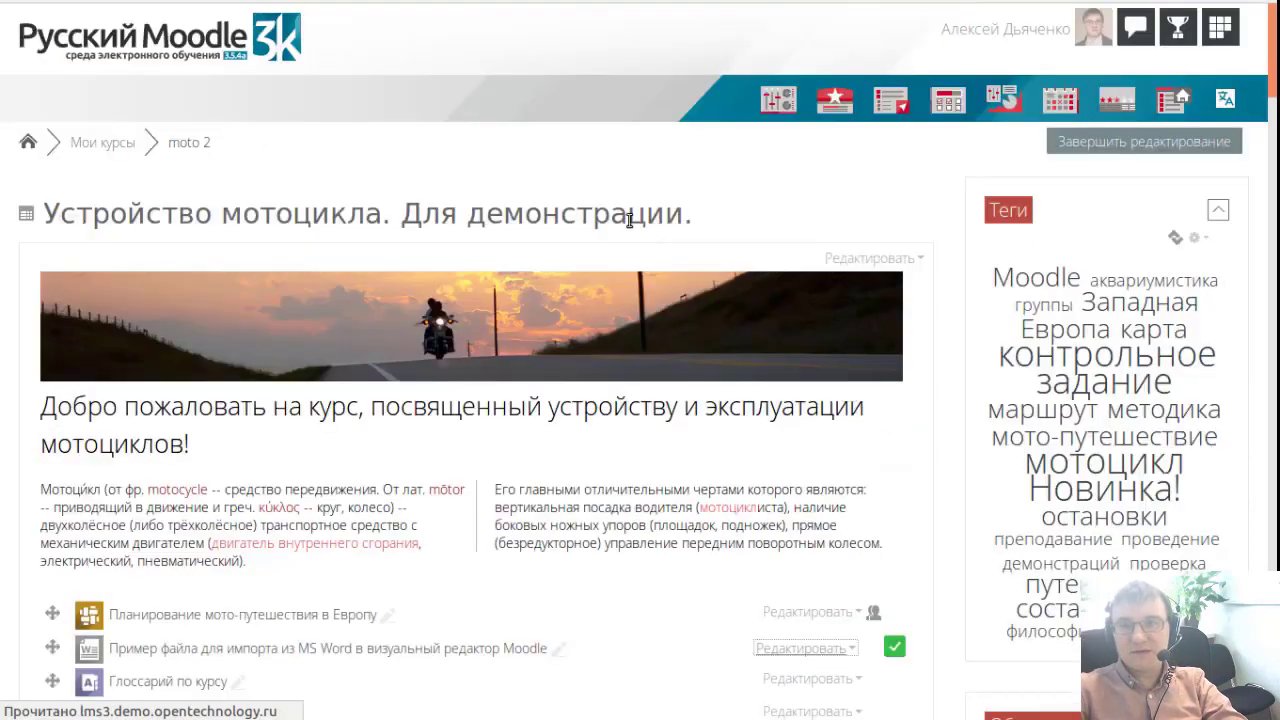